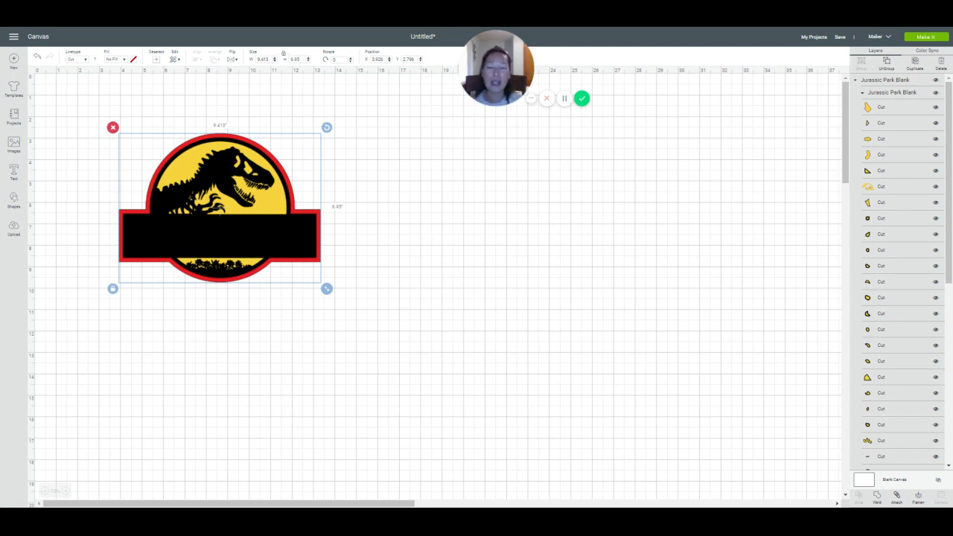
- Set the Jurassic Park logo's width to 17.5 inches with its proportions kept, and ungroup it into its colour layers
left_click(262, 59)
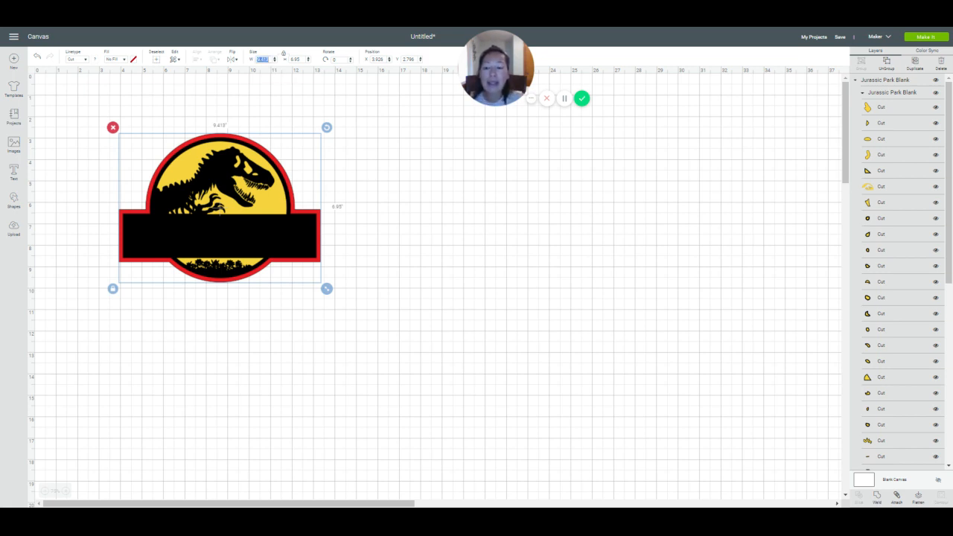
type("9")
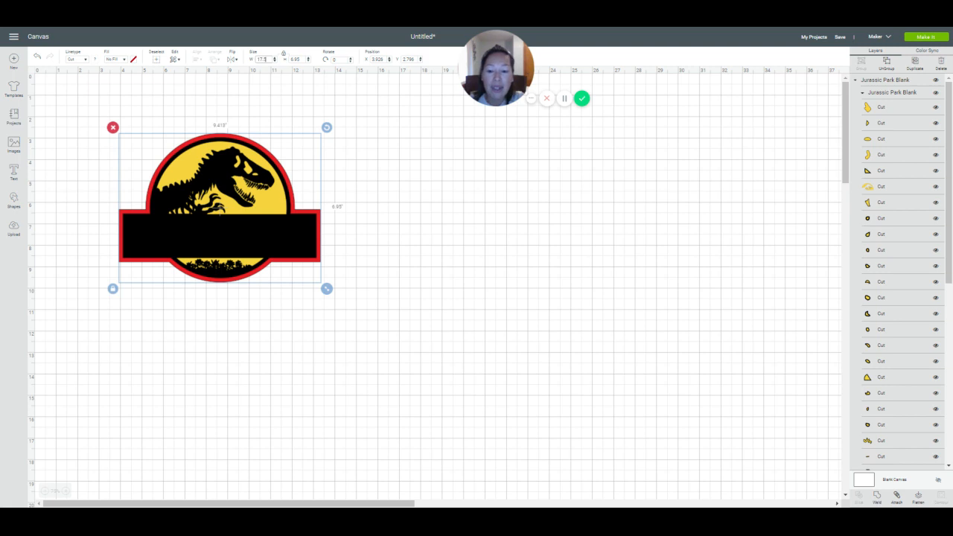
key("Tab")
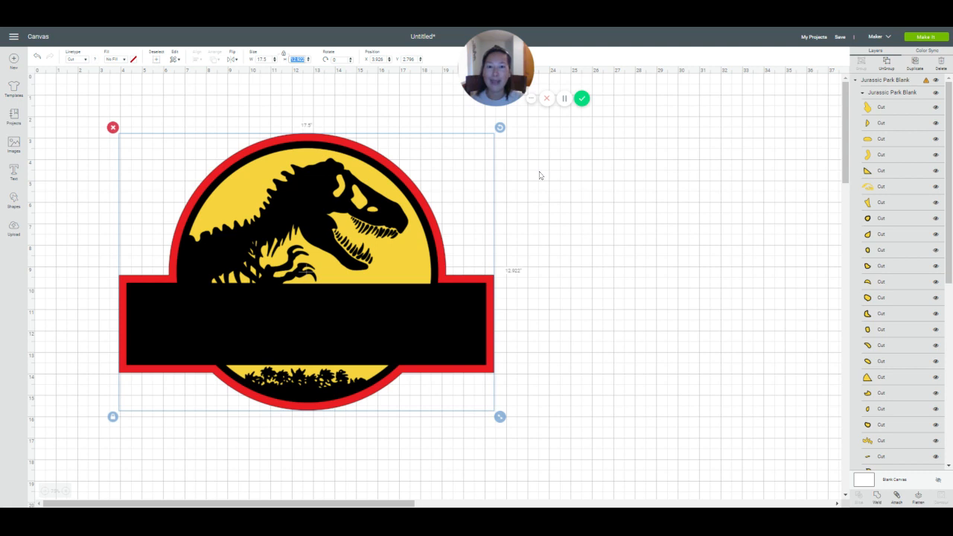
left_click(887, 66)
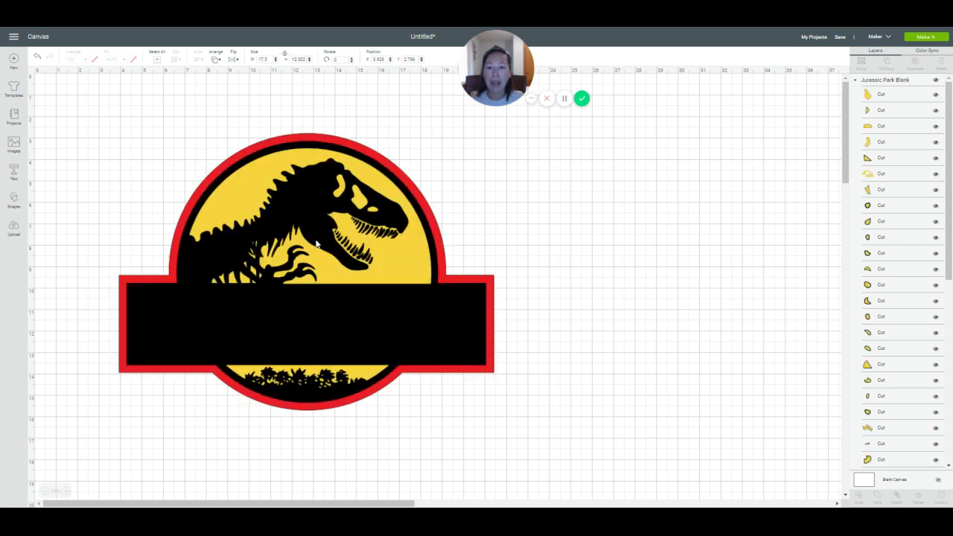
- Pull the yellow dinosaur layer off the black backing and return it to its place on the logo
left_click(380, 269)
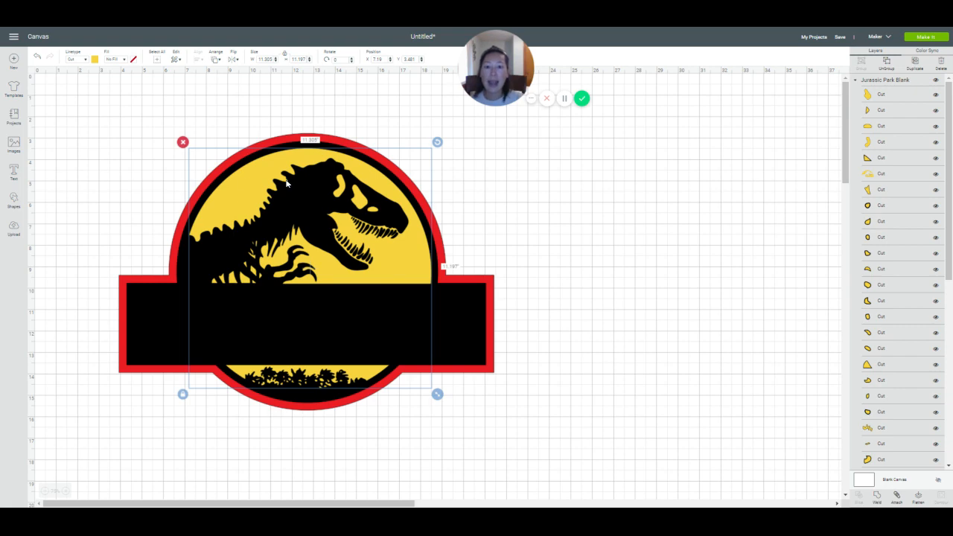
left_click_drag(389, 250, 759, 279)
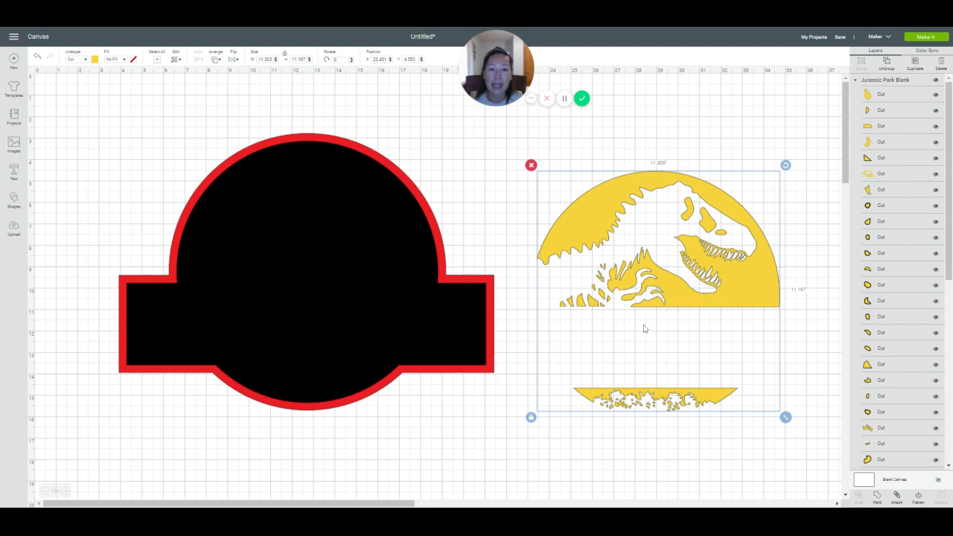
left_click_drag(733, 272, 394, 252)
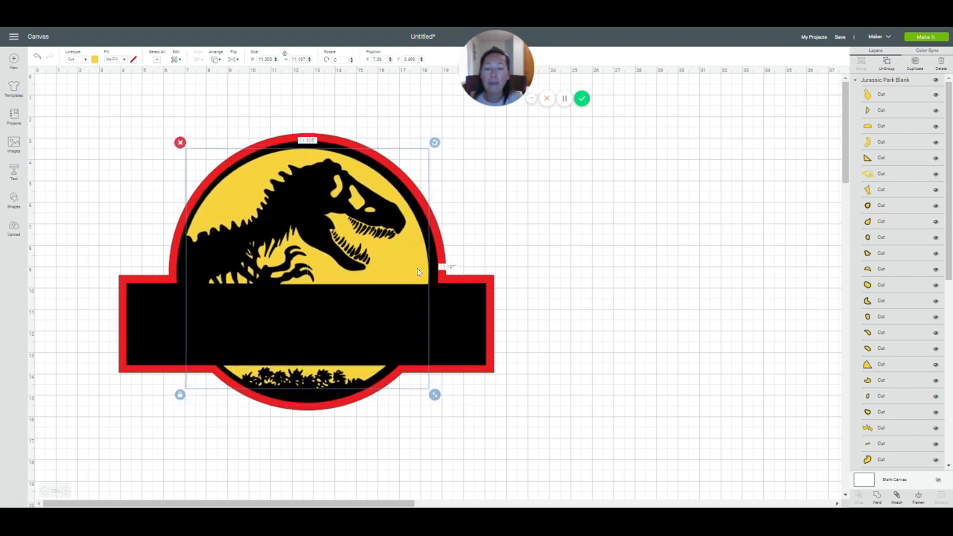
left_click(468, 313)
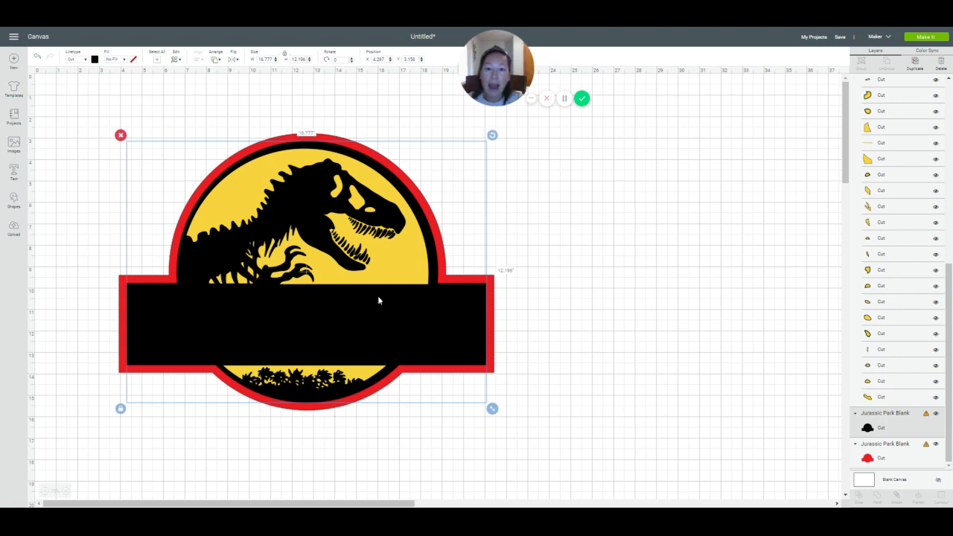
- Move the yellow dinosaur layer and the black and red backing layers aside to free the canvas area they occupied
left_click(414, 267)
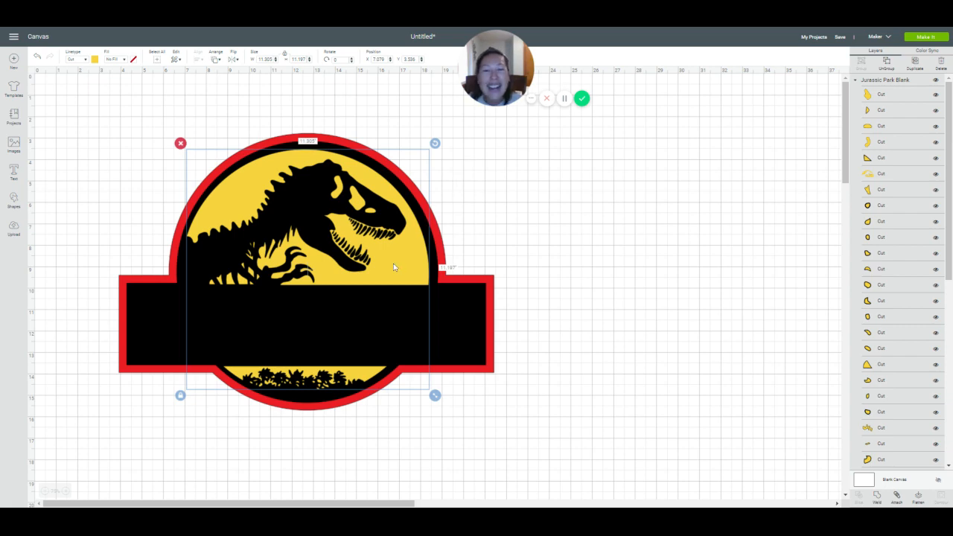
left_click_drag(389, 264, 826, 272)
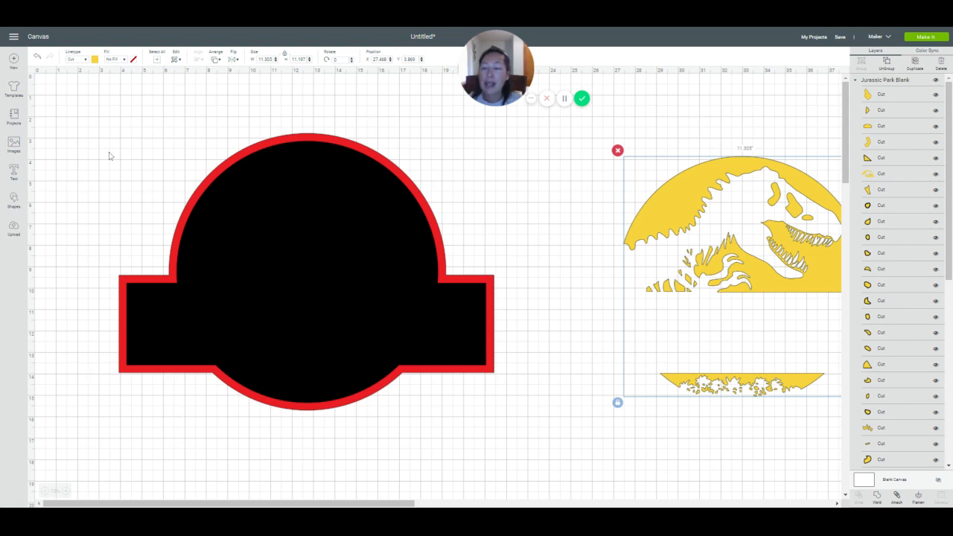
left_click_drag(102, 151, 385, 435)
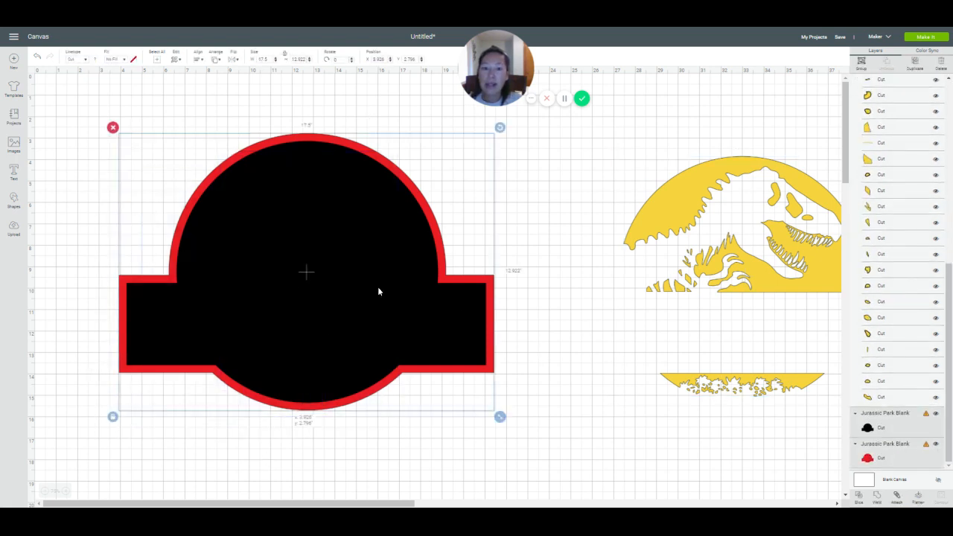
left_click_drag(379, 291, 612, 317)
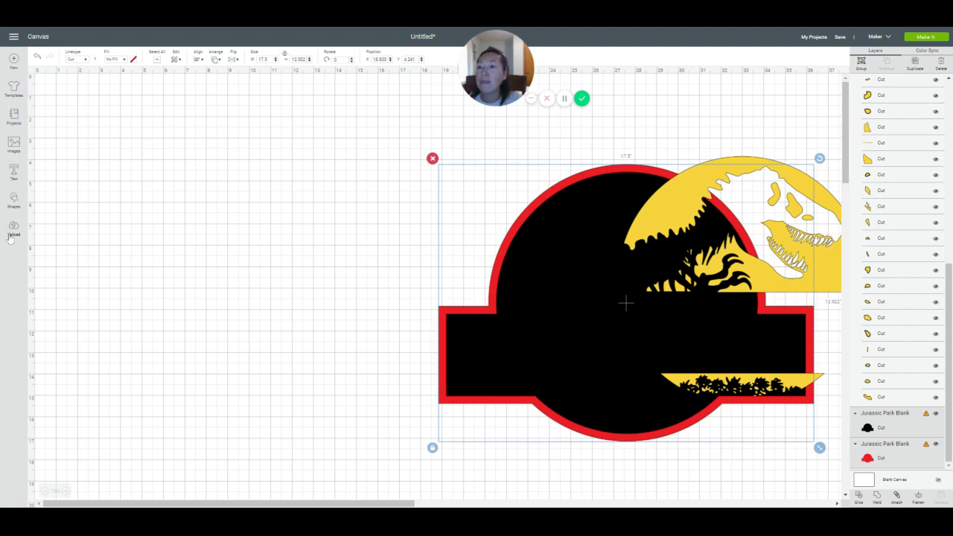
- Insert a square shape and size it to 11 by 11 inches
left_click(13, 201)
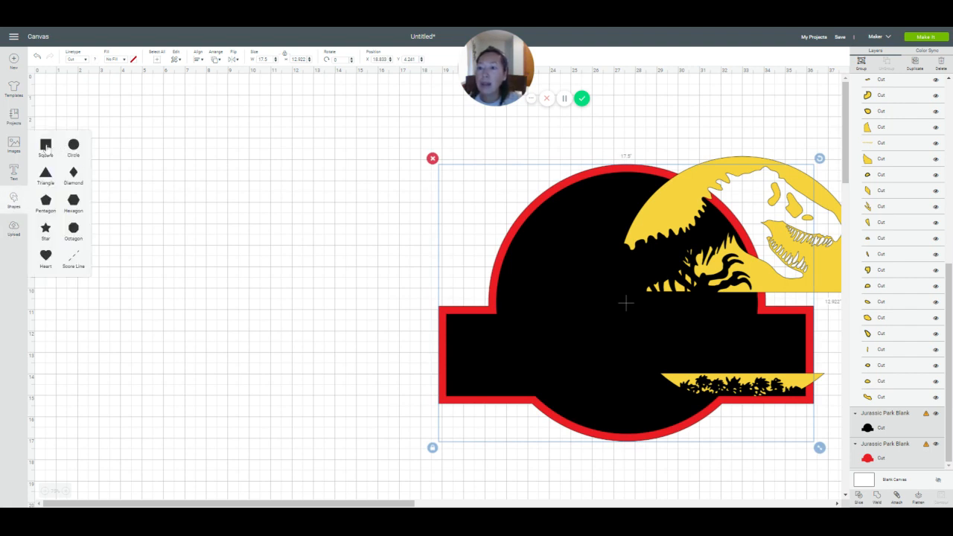
left_click(123, 143)
left_click(46, 145)
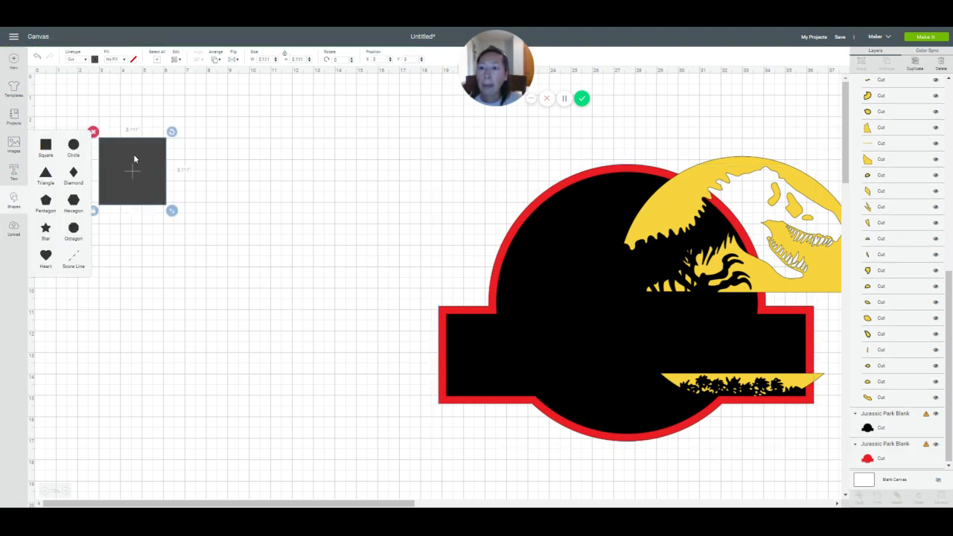
left_click(264, 58)
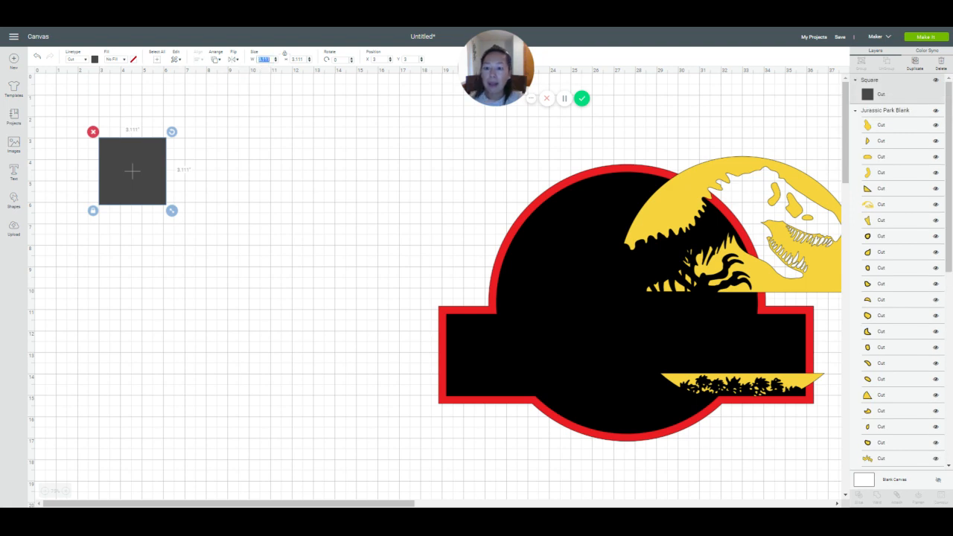
type("11")
key("Tab")
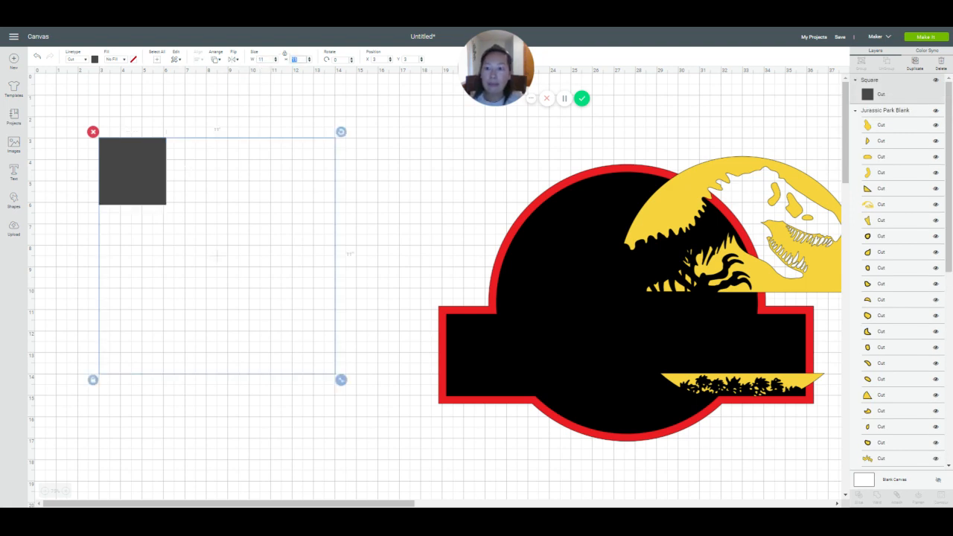
- Move all the logo layers together farther away from the square to leave a wide empty area beside it
left_click(44, 493)
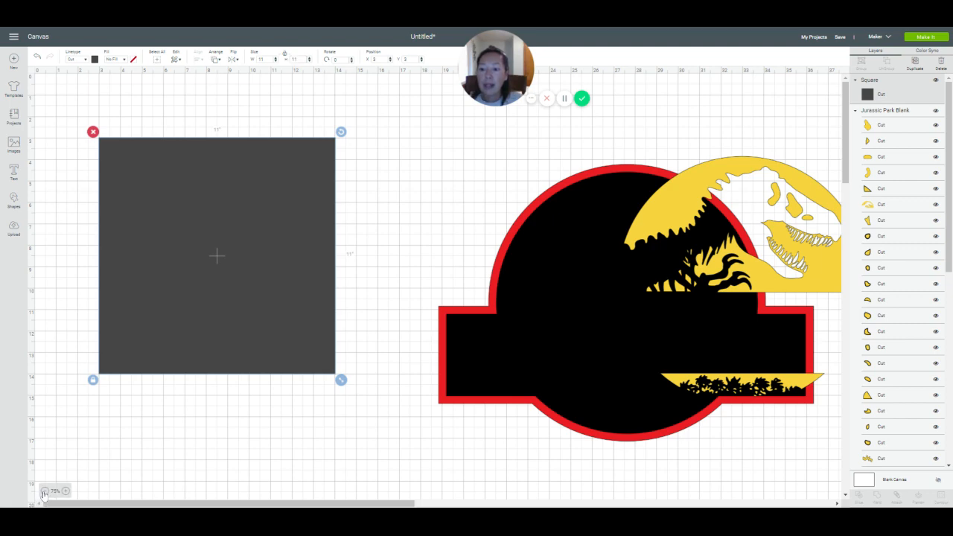
left_click(44, 492)
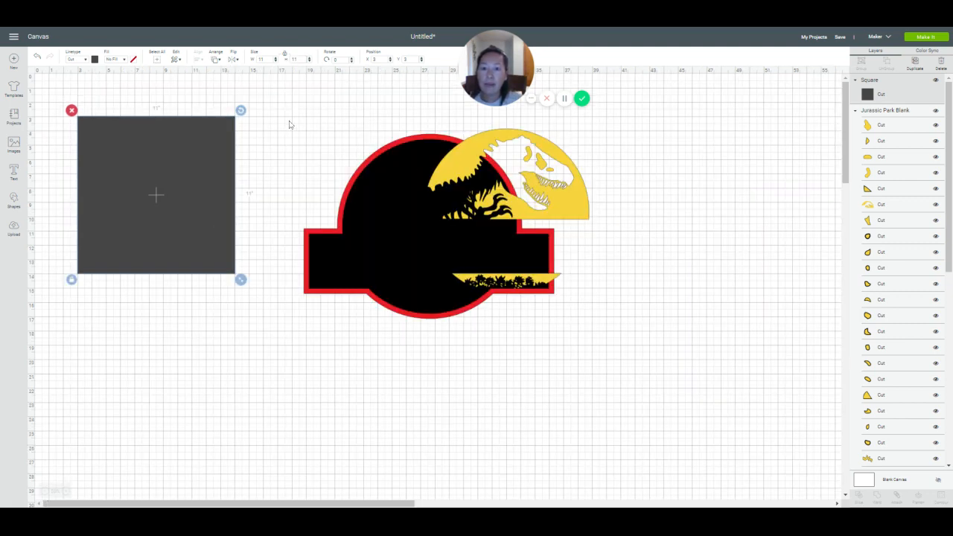
left_click_drag(285, 106, 543, 383)
left_click_drag(424, 251, 677, 242)
left_click(283, 317)
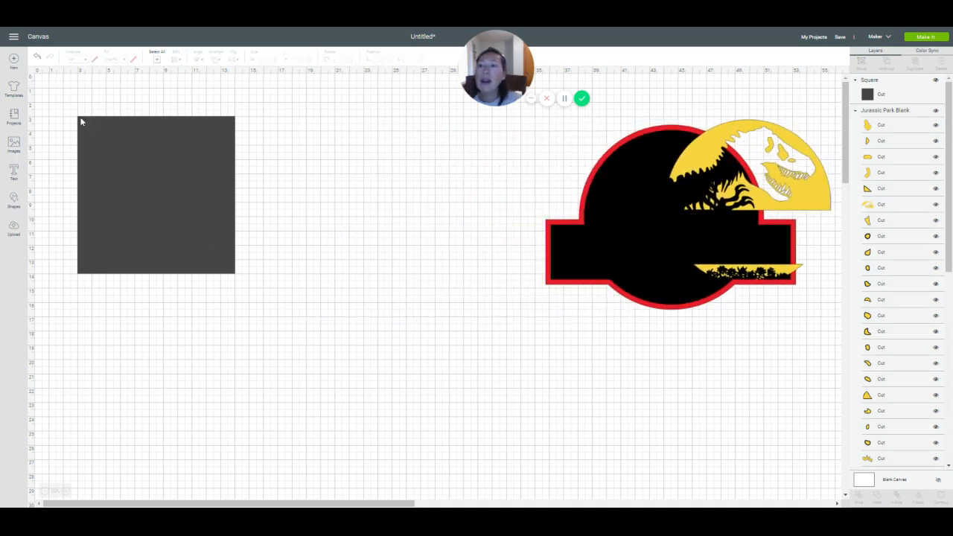
- Position the 11-inch square at X 2 and Y 2 on the canvas
left_click(170, 133)
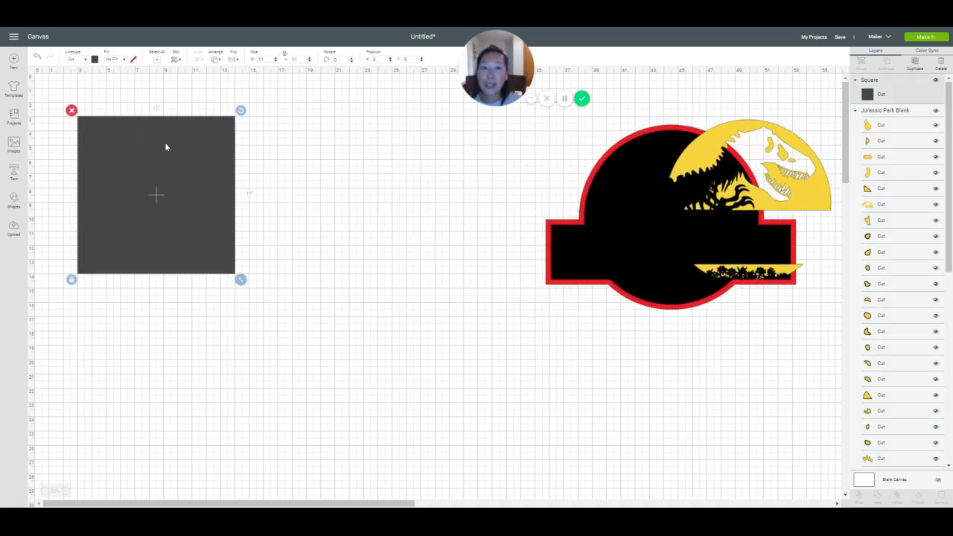
left_click_drag(165, 146, 146, 139)
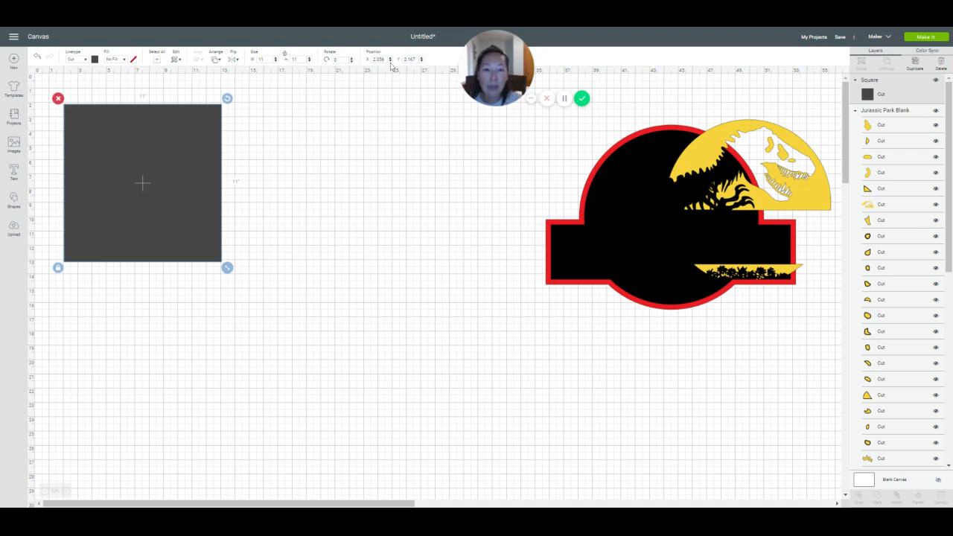
double_click(378, 59)
type("2")
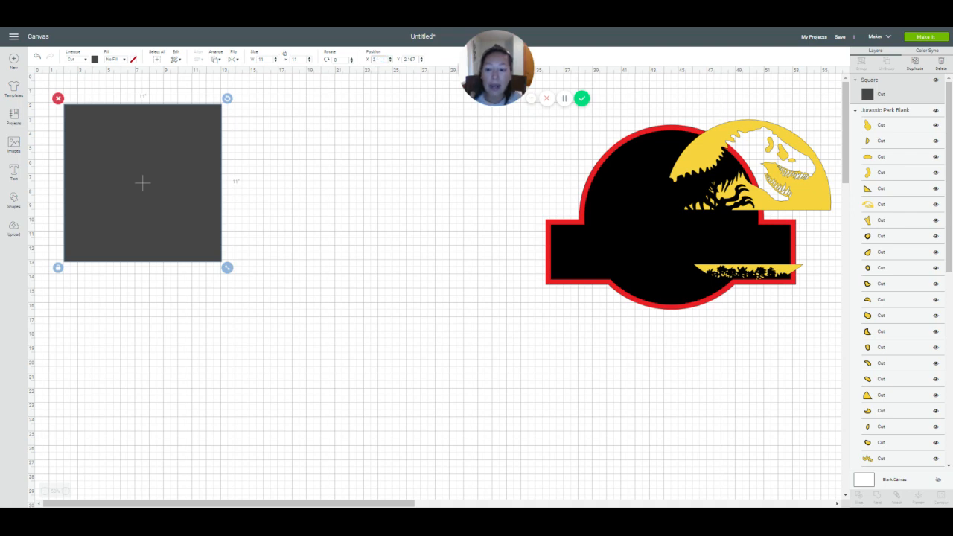
key("Tab")
type("2")
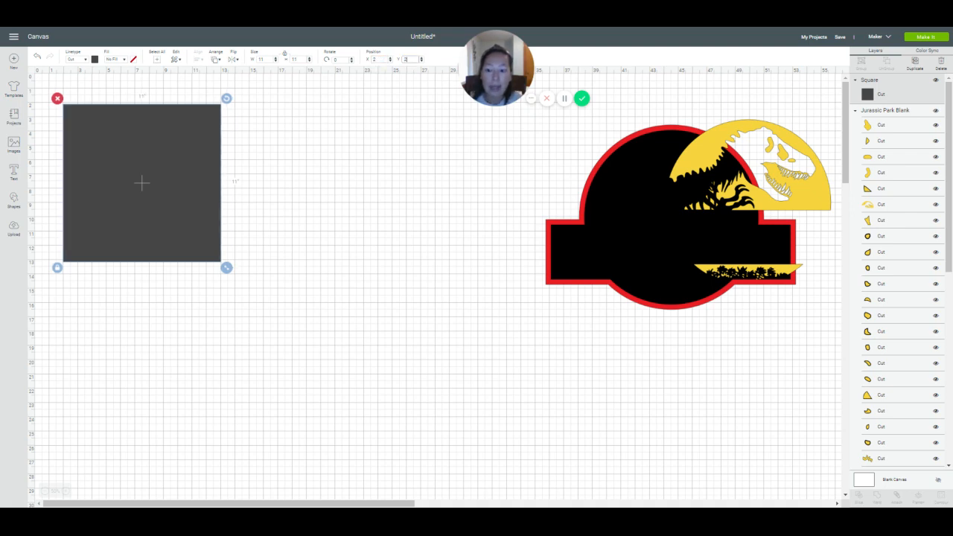
key("Return")
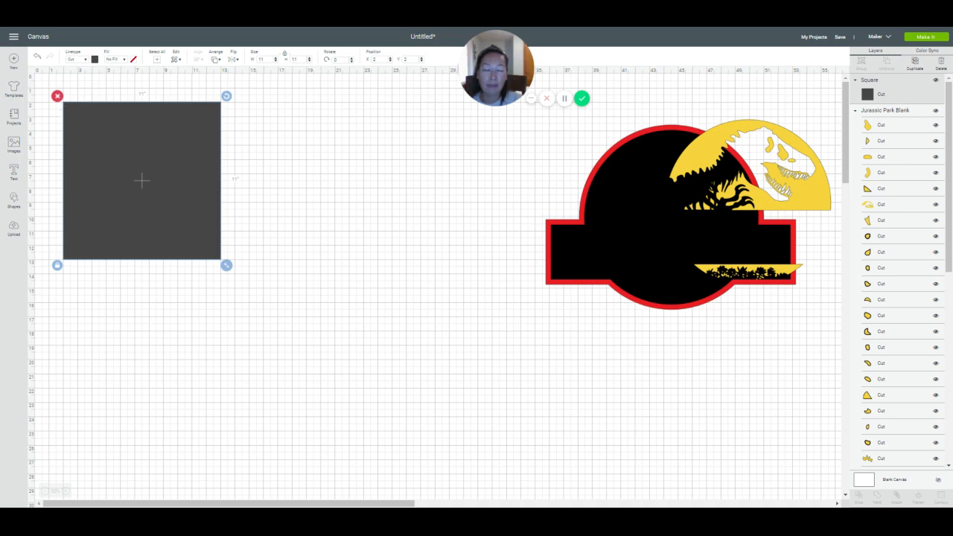
- Duplicate the square and place the copy flush beside the original at X 13, Y 2
left_click(62, 104)
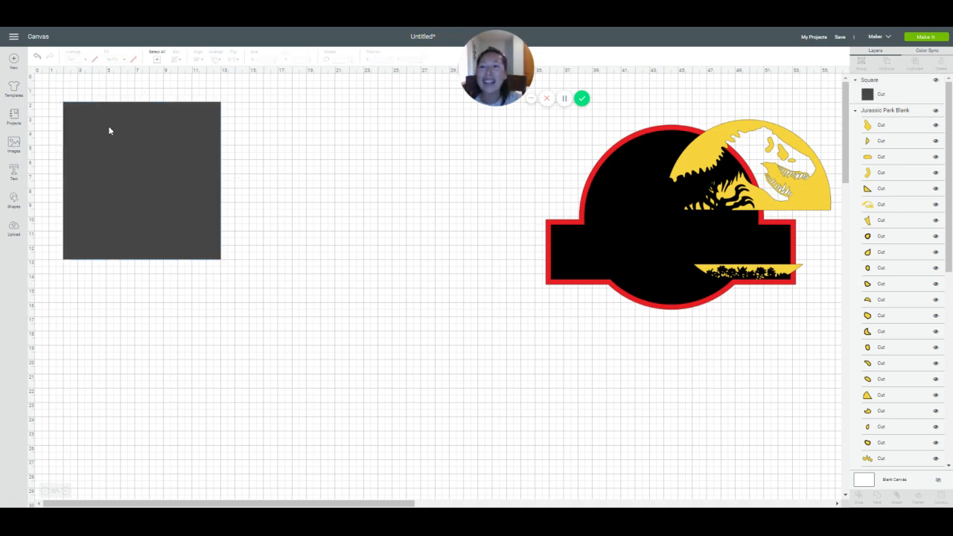
left_click(110, 128)
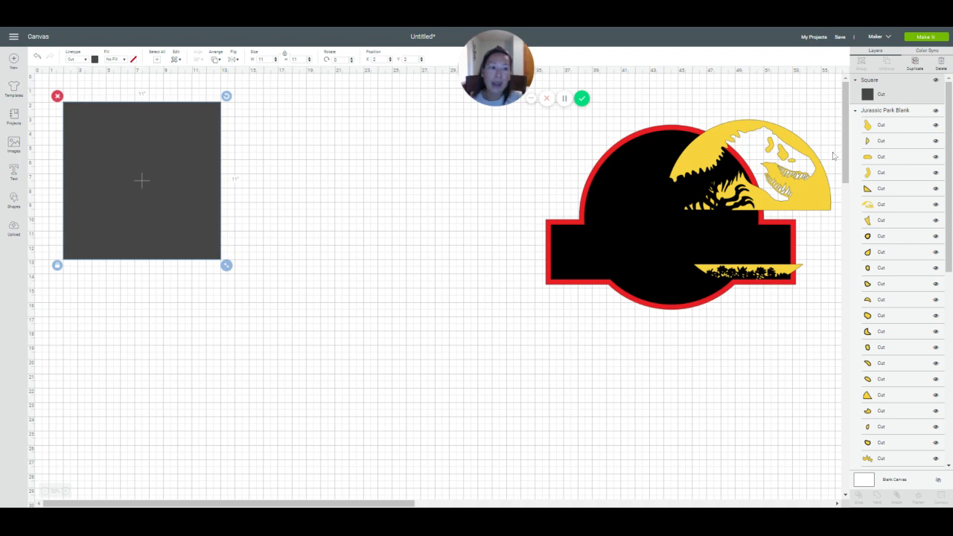
left_click(915, 65)
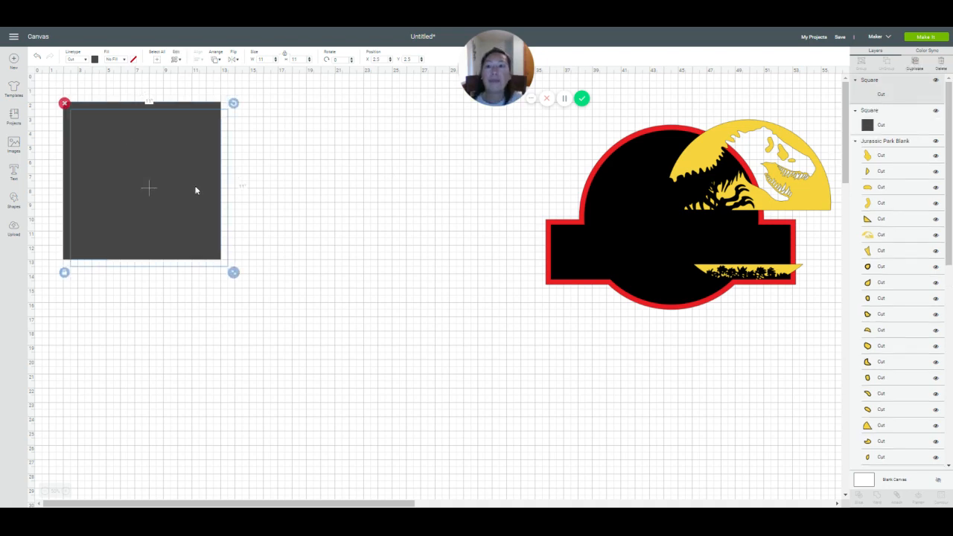
left_click_drag(174, 161, 332, 157)
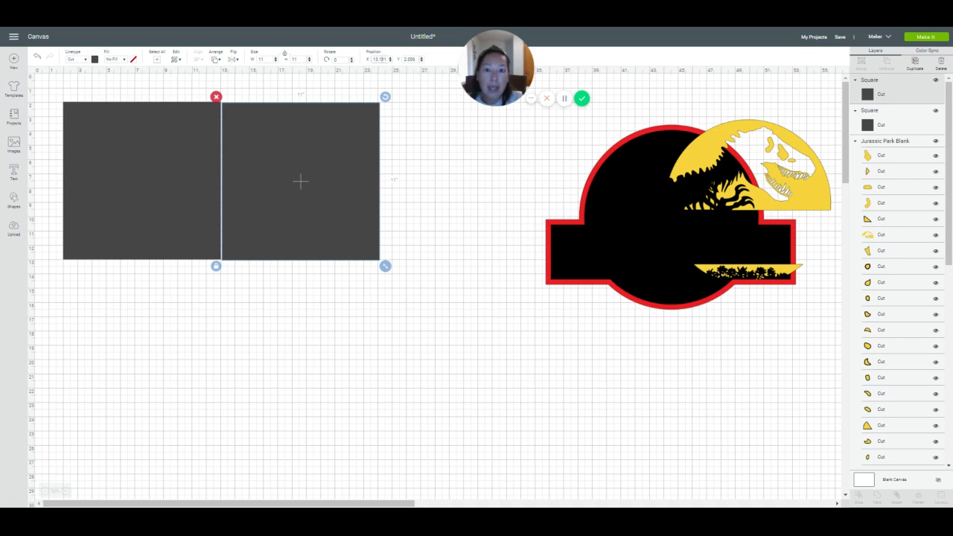
double_click(380, 60)
type("13")
key("Tab")
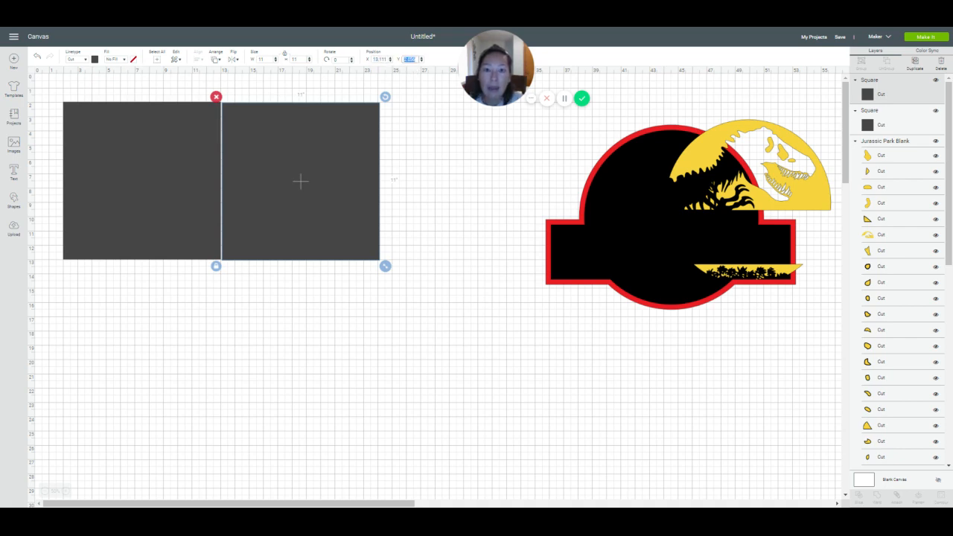
type("2")
key("Return")
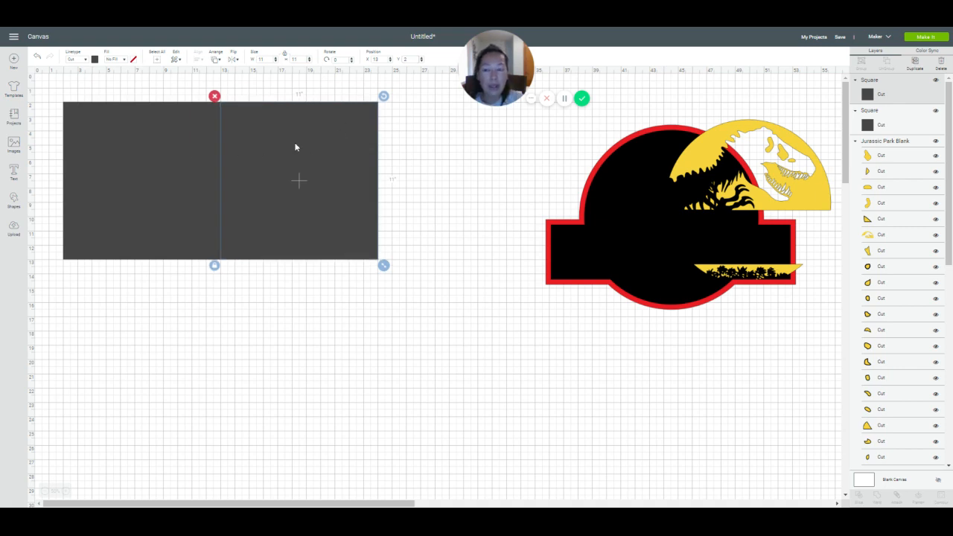
- Duplicate the side-by-side pair of 11-inch squares and place the copies directly beneath the originals
left_click(134, 137)
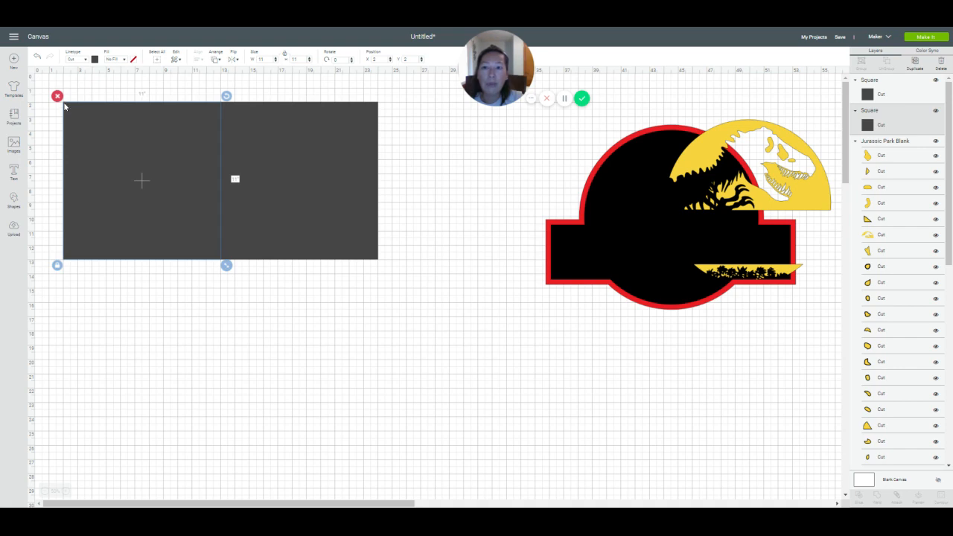
left_click(228, 113)
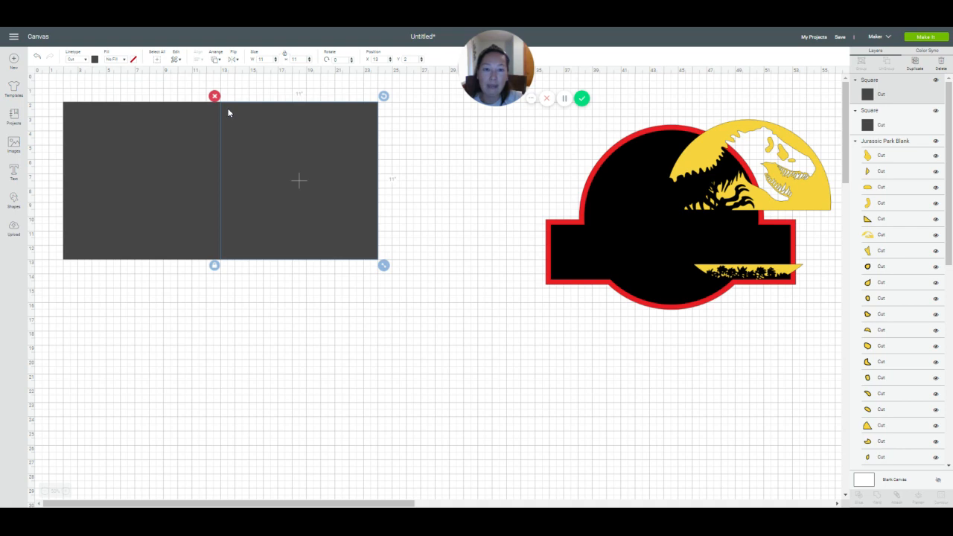
left_click(54, 160)
left_click_drag(50, 151, 425, 191)
left_click(915, 66)
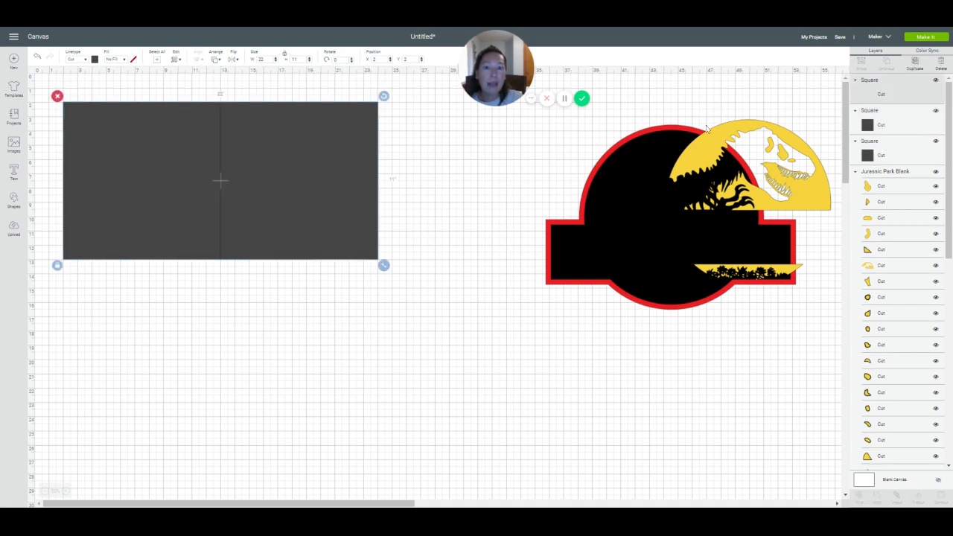
left_click_drag(350, 140, 340, 295)
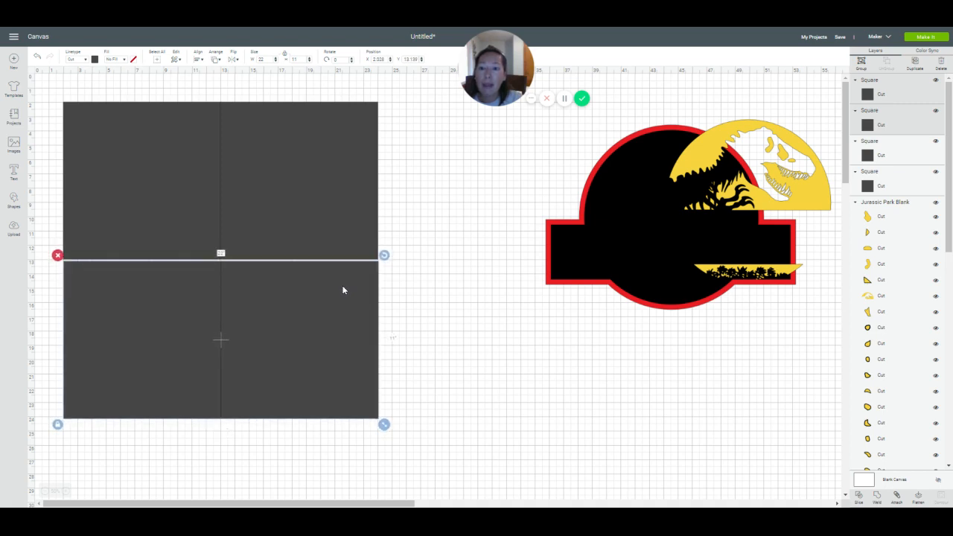
- Position the duplicated pair of squares at X 2, Y 13 to complete the two-by-two grid
left_click(379, 59)
type("2")
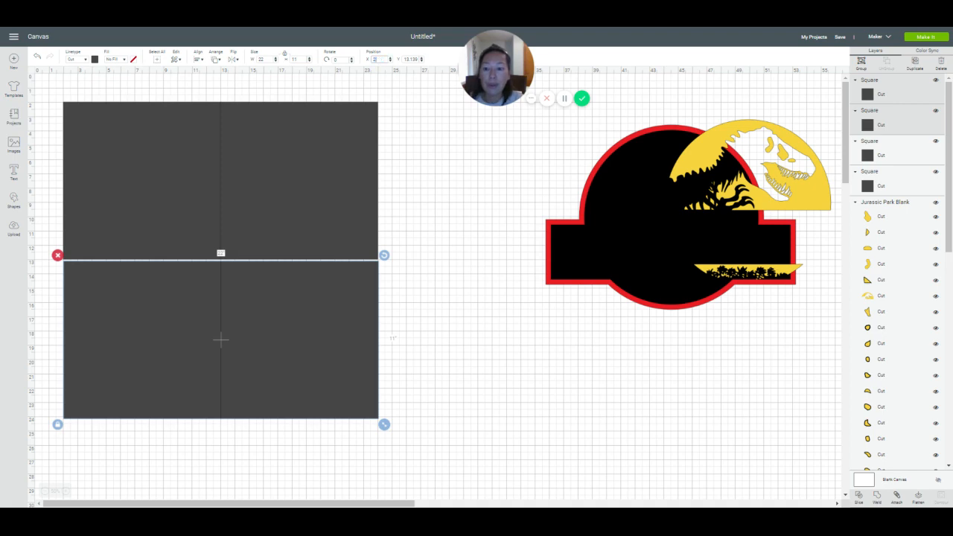
key("Tab")
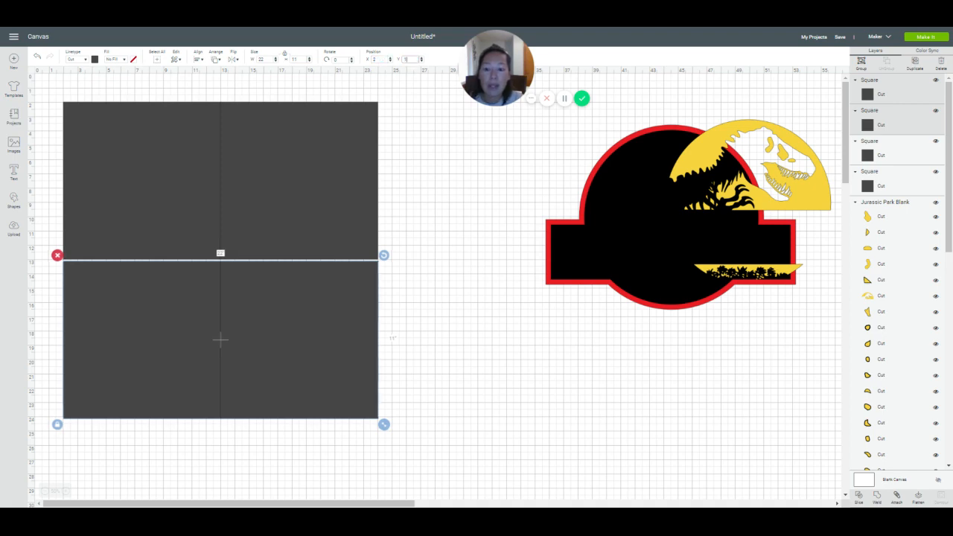
type("13")
key("Return")
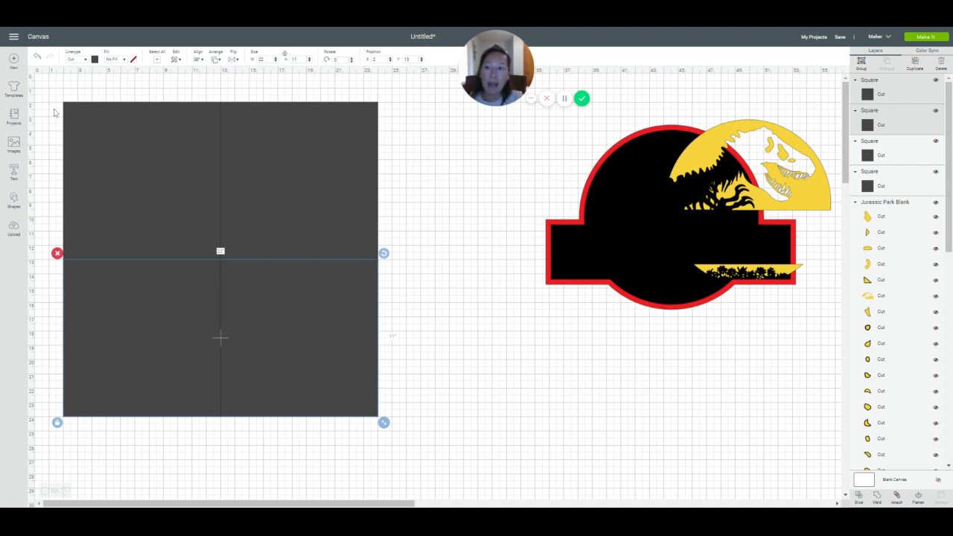
- Duplicate the whole four-square grid and set the copy aside below the logo, clear of the original grid
left_click_drag(48, 96, 424, 431)
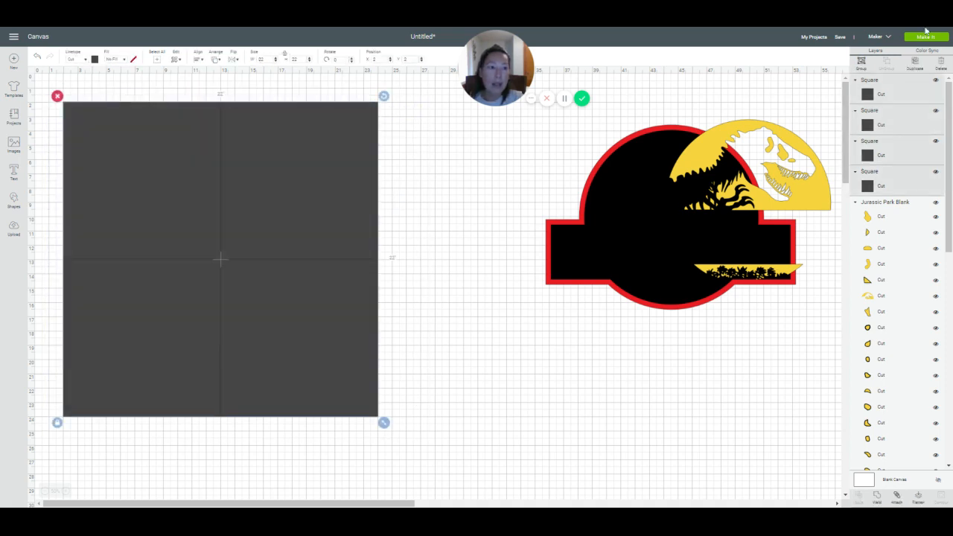
left_click(916, 63)
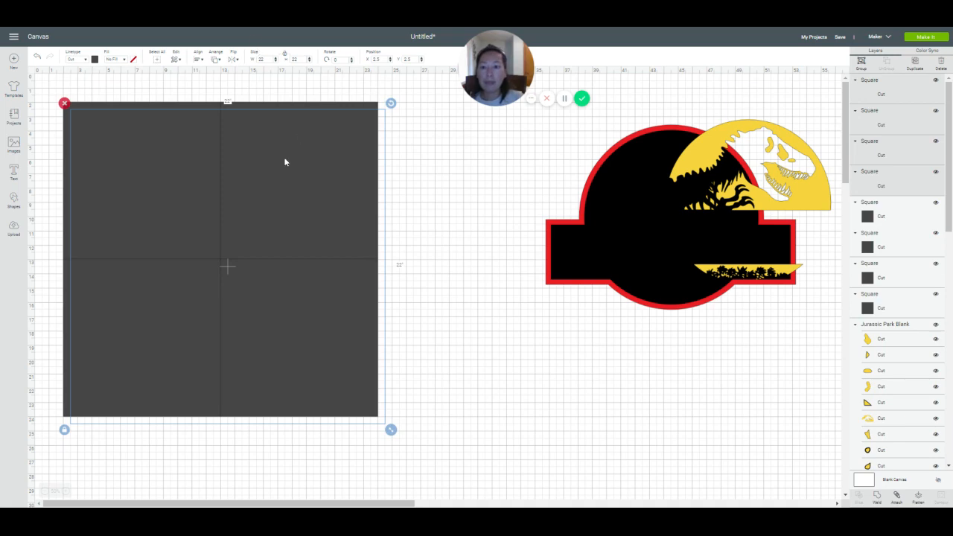
left_click_drag(279, 158, 644, 501)
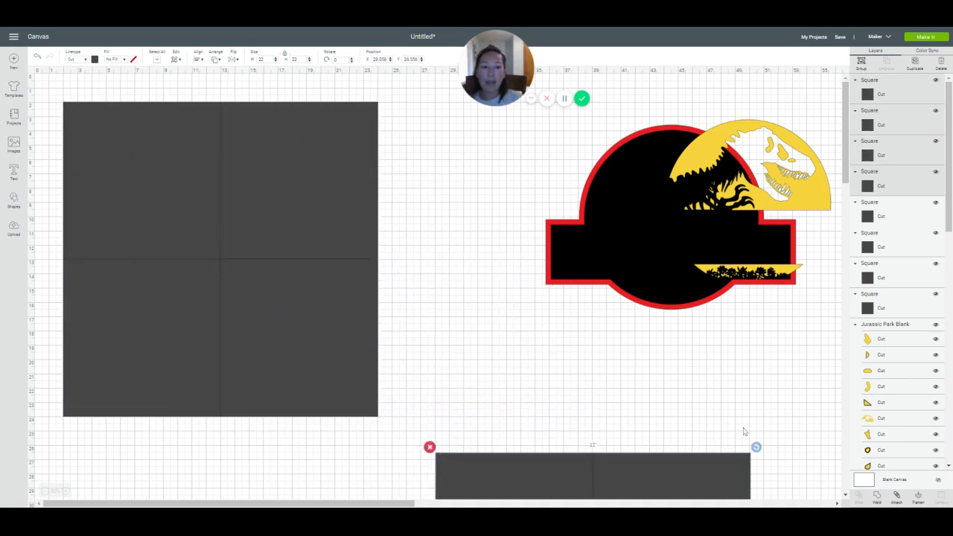
left_click(477, 308)
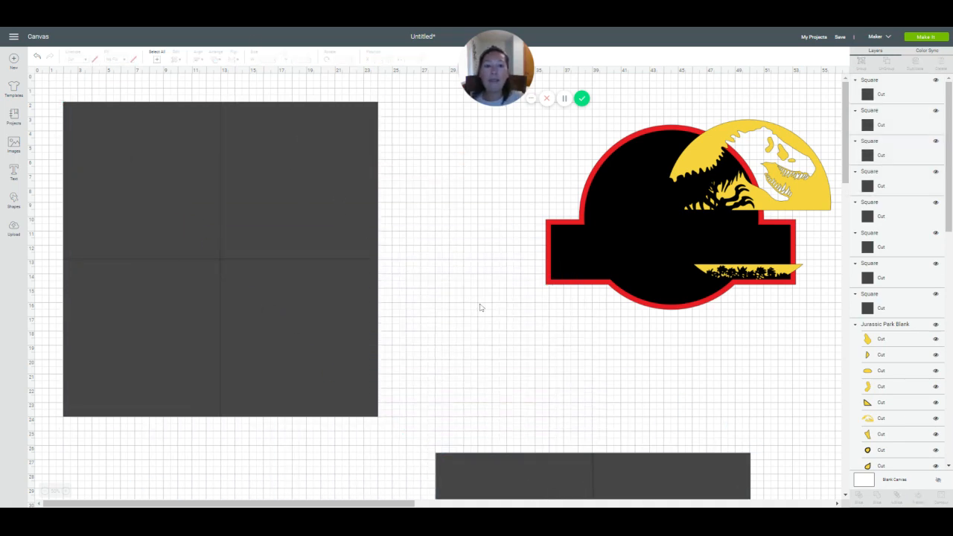
- Bring the black logo layer to the front and place it over the original grid, roughly centred on the vertical seam
left_click_drag(622, 179, 368, 202)
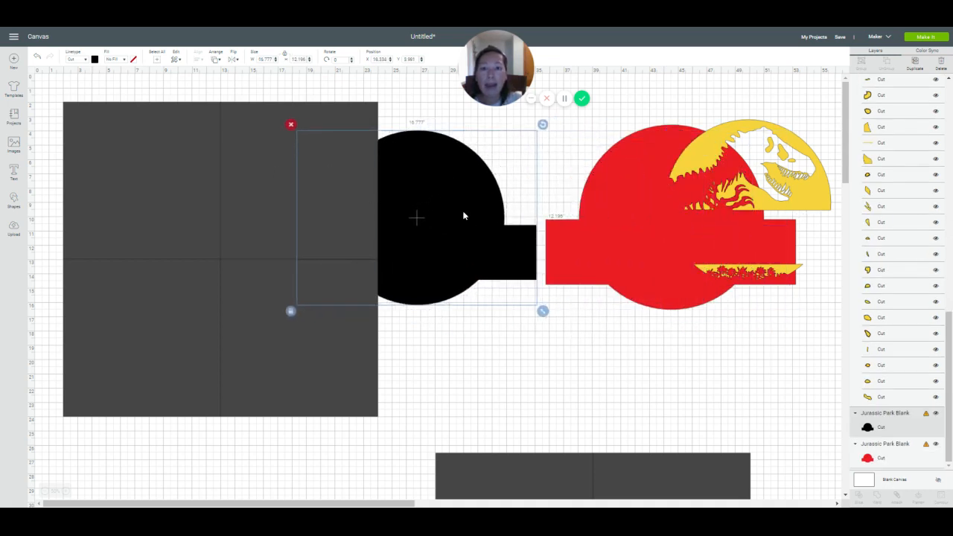
left_click(219, 63)
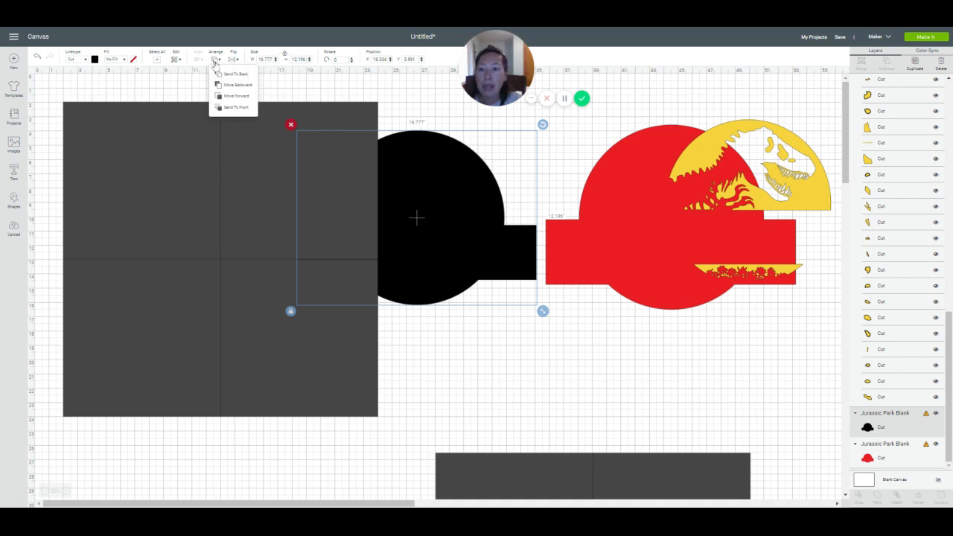
left_click(220, 109)
left_click_drag(424, 215, 227, 196)
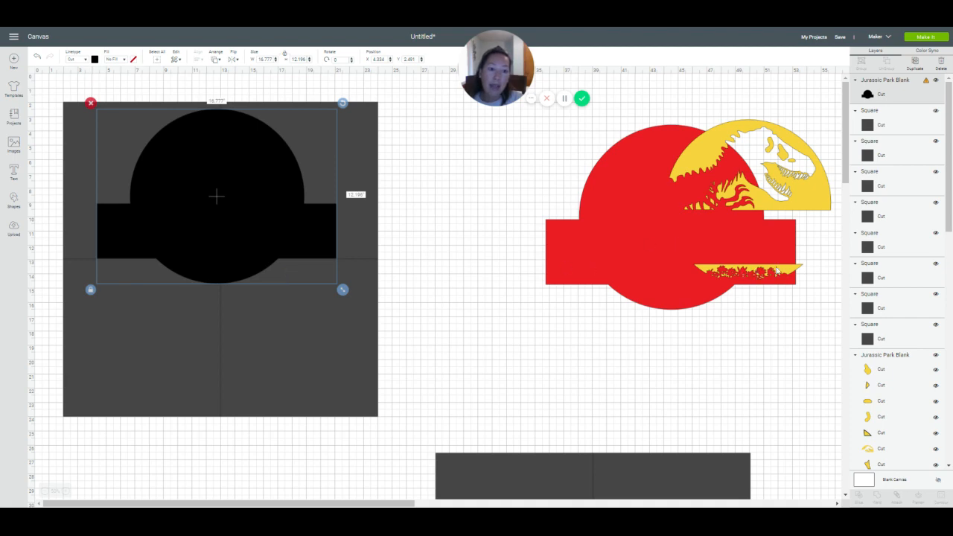
- Bring the yellow dinosaur layer to the front and fit it over the black layer on the grid
left_click_drag(733, 277, 457, 272)
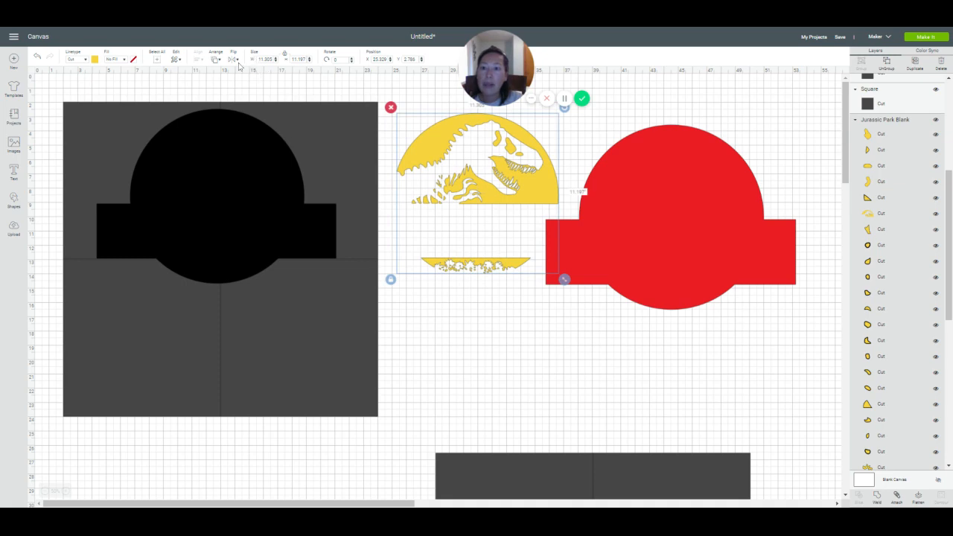
left_click(216, 59)
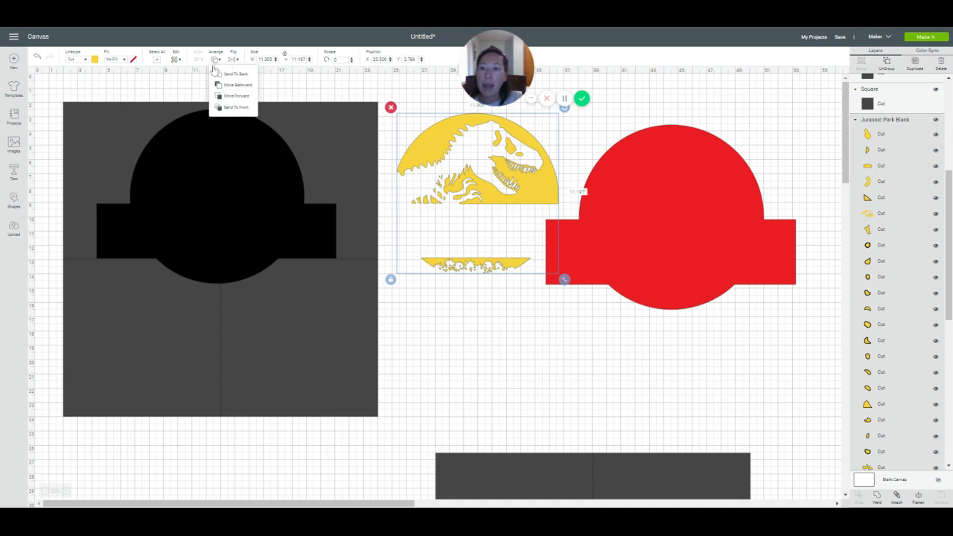
left_click(227, 108)
left_click_drag(537, 184, 278, 191)
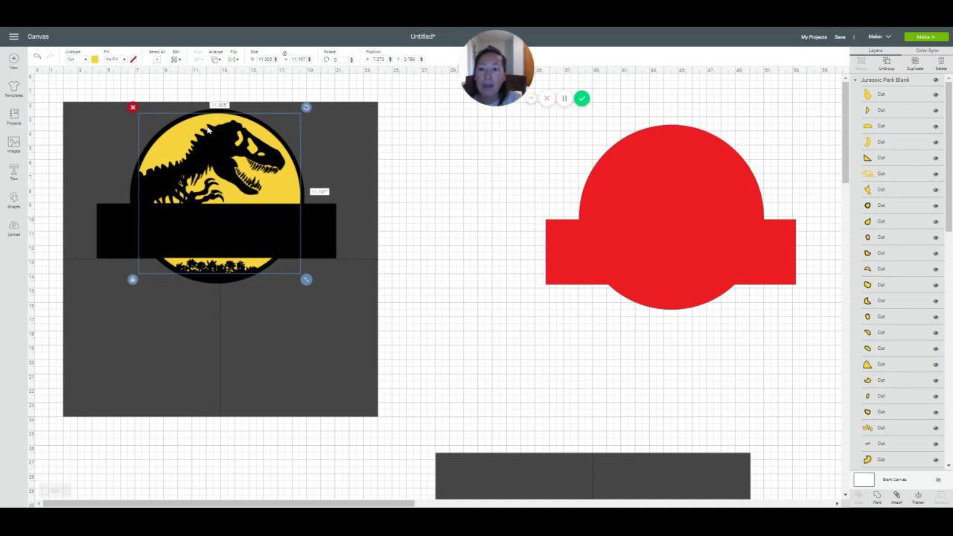
- Move the yellow dinosaur layer off the black layer and set it aside over the red layer
left_click_drag(209, 130, 672, 206)
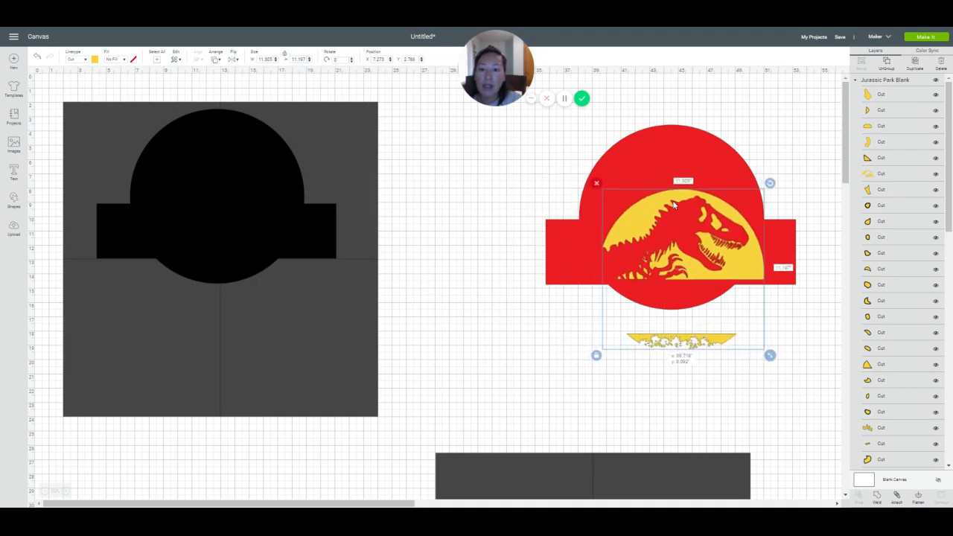
left_click(438, 314)
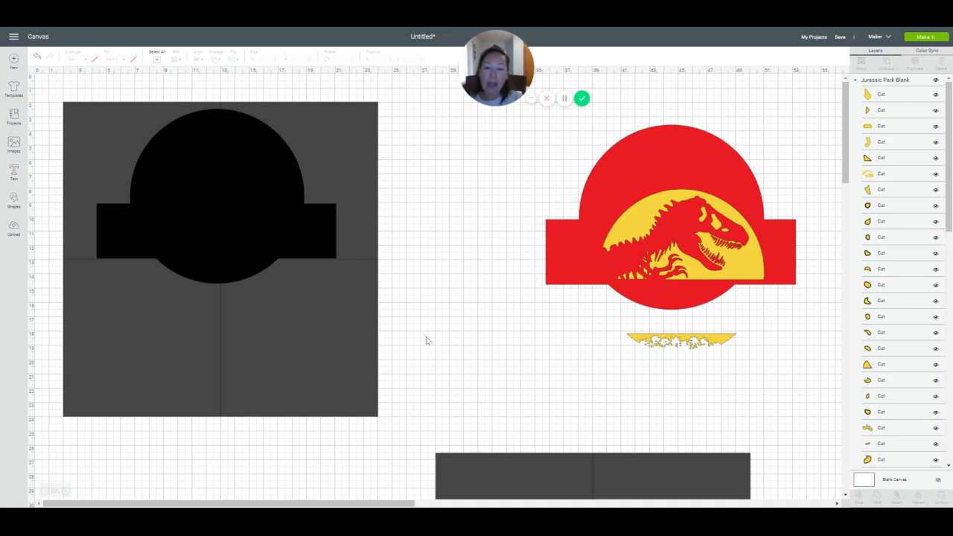
- Slice the black layer with the lower-right square of the grid and nudge the cut-off piece slightly away from it
left_click_drag(433, 325, 234, 272)
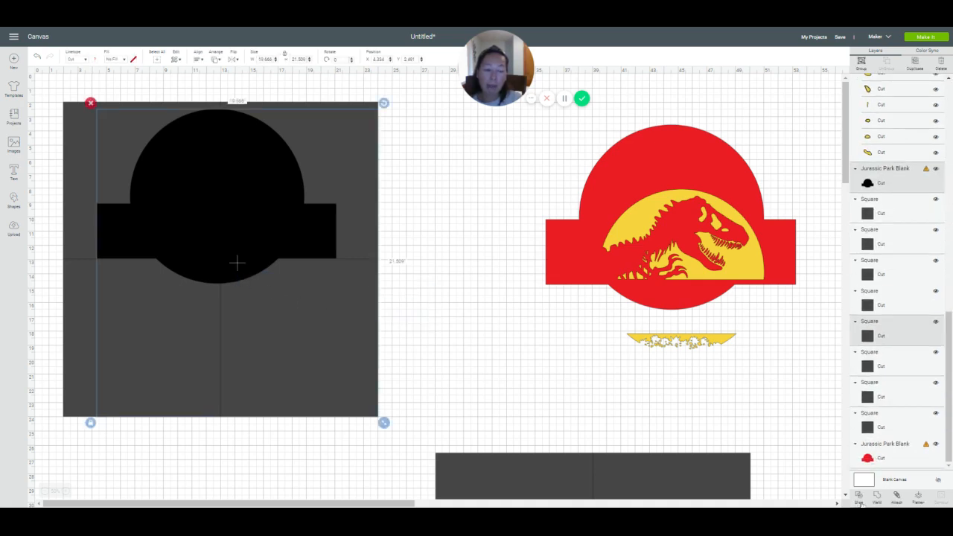
left_click(862, 504)
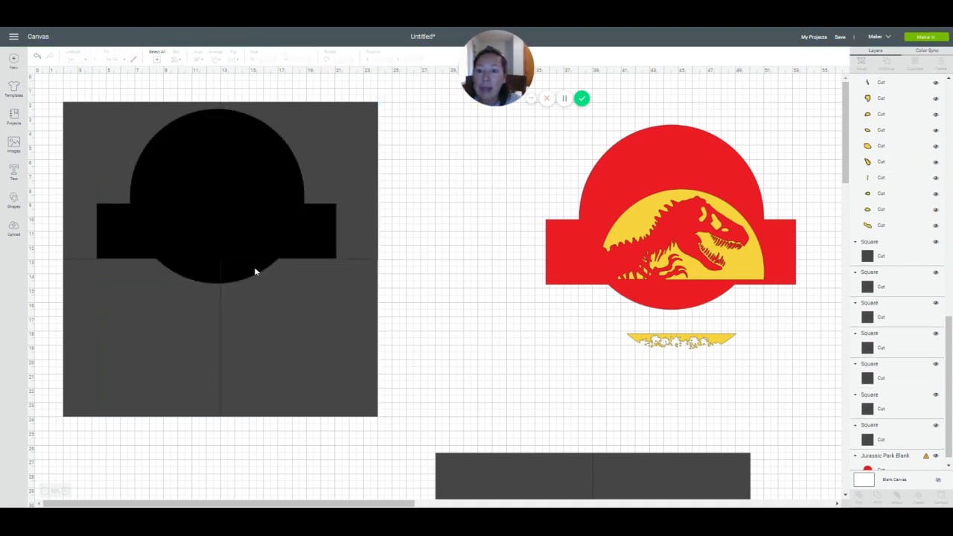
mouse_move(255, 272)
left_mouse_down()
mouse_move(274, 293)
mouse_move(259, 274)
left_mouse_up()
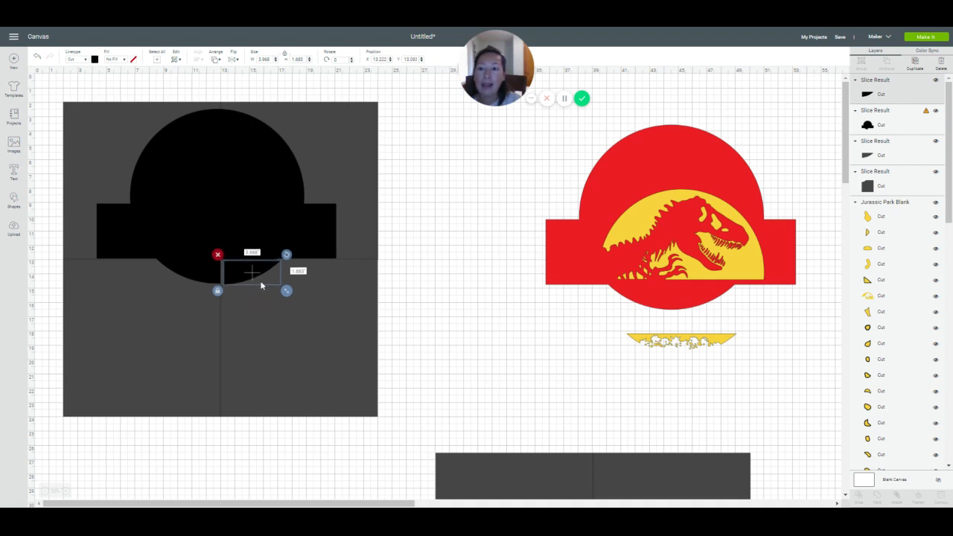
left_click(294, 220)
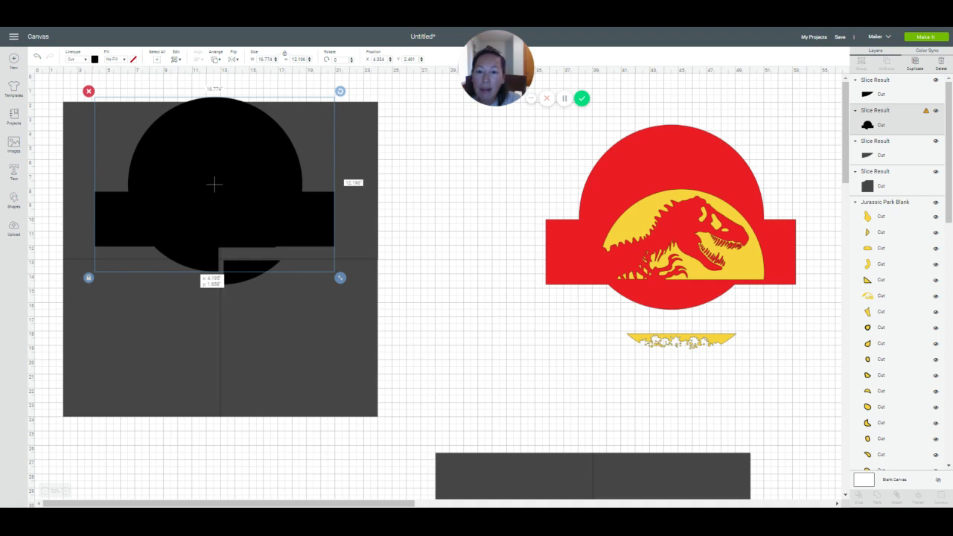
left_click_drag(212, 274, 212, 274)
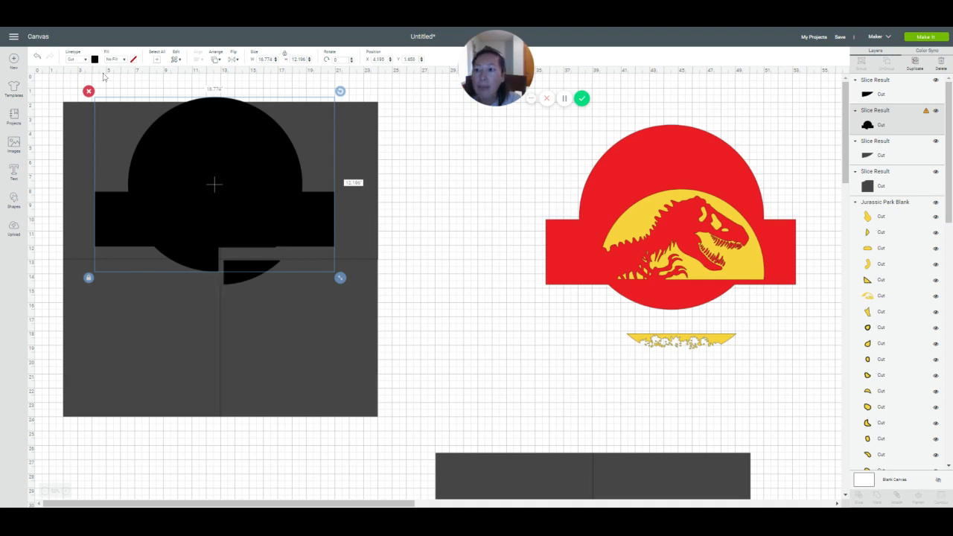
left_click(38, 59)
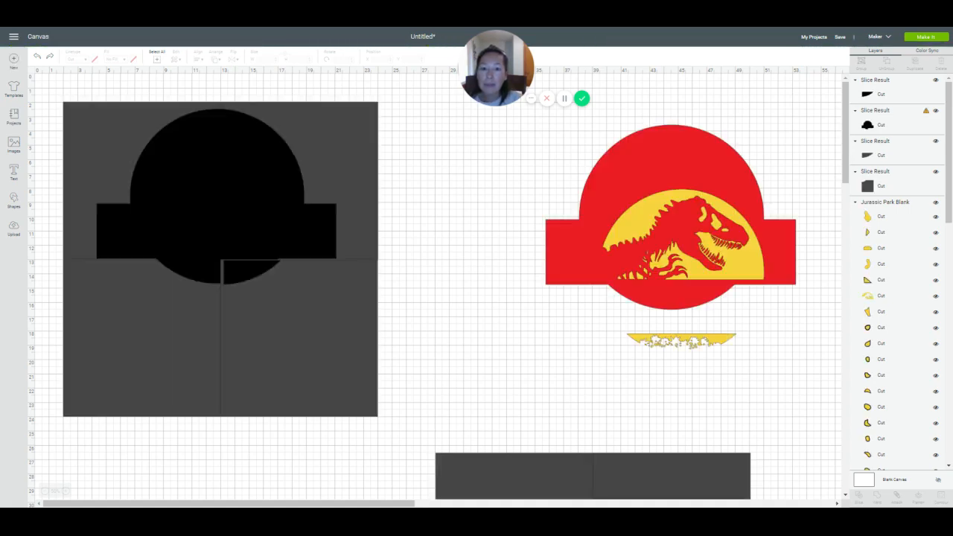
- Slice the black layer with the lower-left square of the grid, and slice the remainder with the upper-left square
left_click_drag(44, 271, 196, 278)
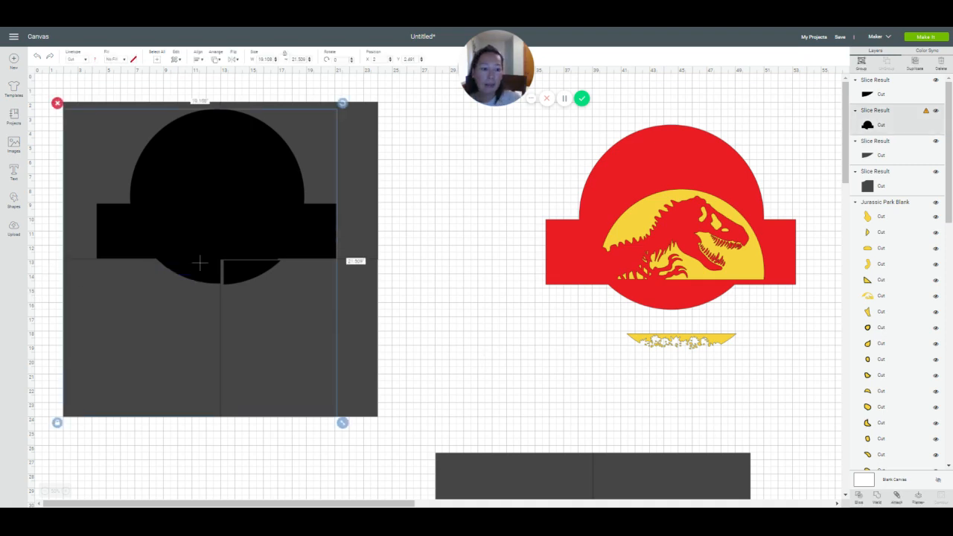
left_click(860, 501)
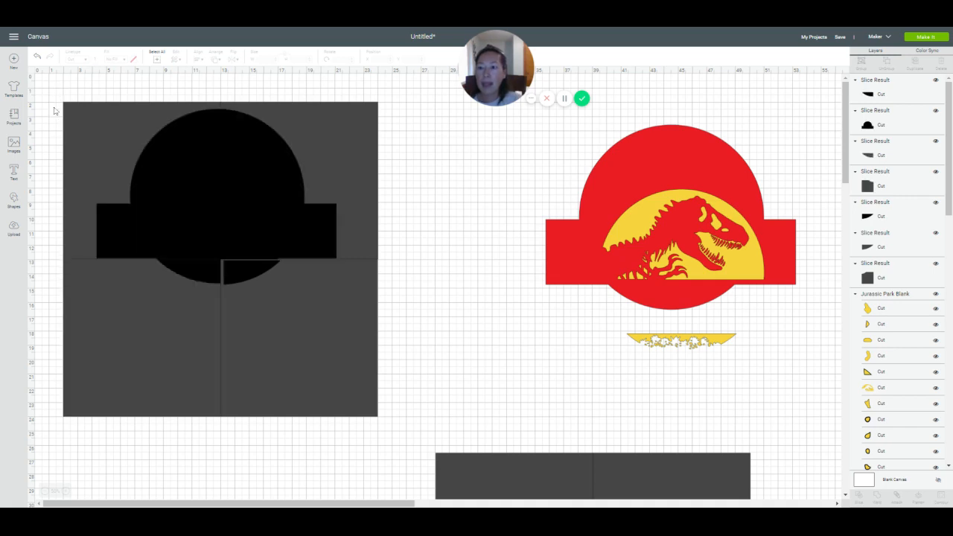
left_click_drag(54, 110, 193, 191)
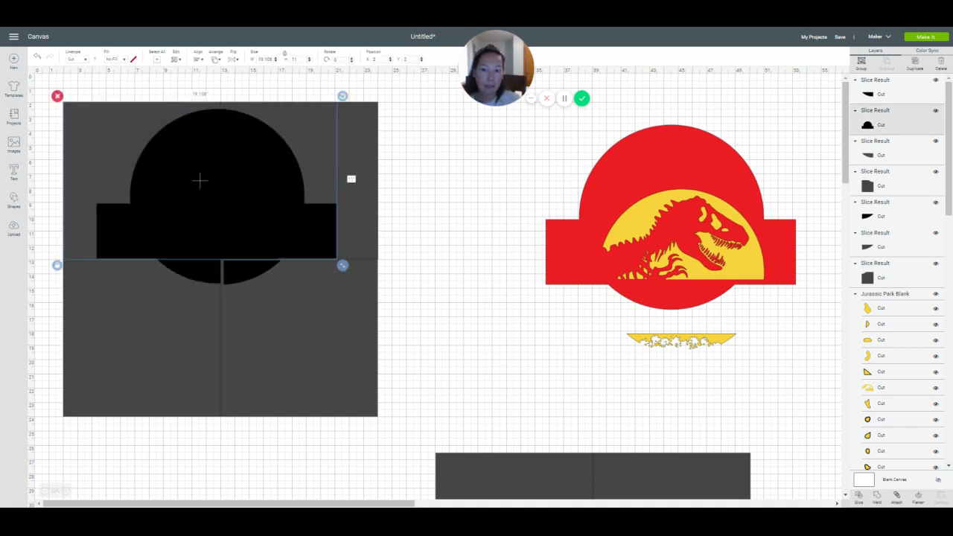
left_click(858, 500)
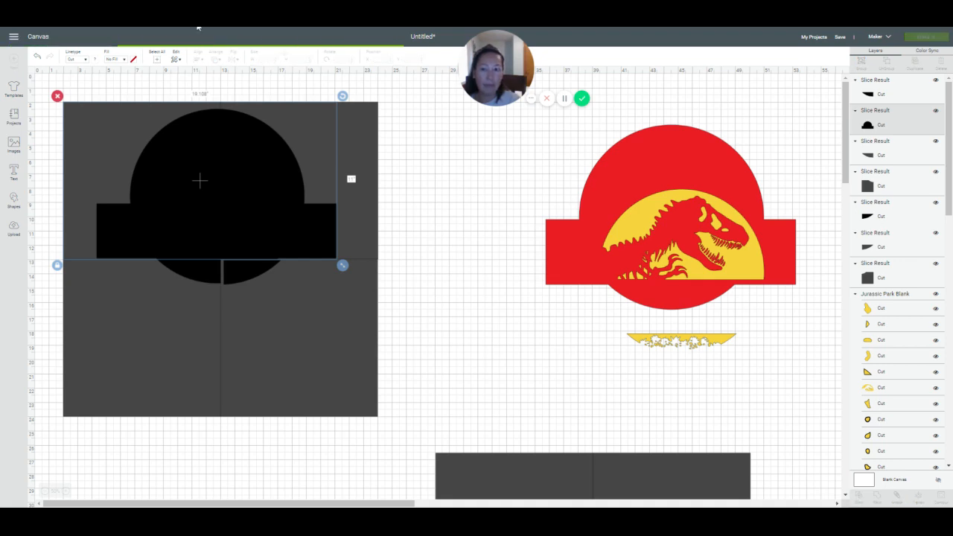
- Separate the upper-right black piece from the seam and rotate the lower-right black sliver upright to fit beside it in the same square
left_click(274, 197)
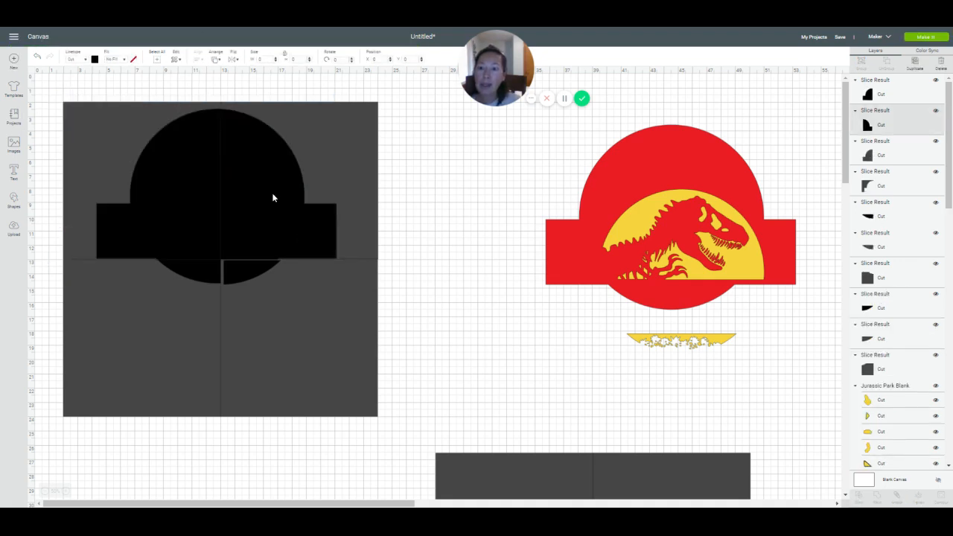
mouse_move(273, 192)
left_mouse_down()
mouse_move(325, 201)
mouse_move(309, 185)
mouse_move(272, 193)
left_mouse_up()
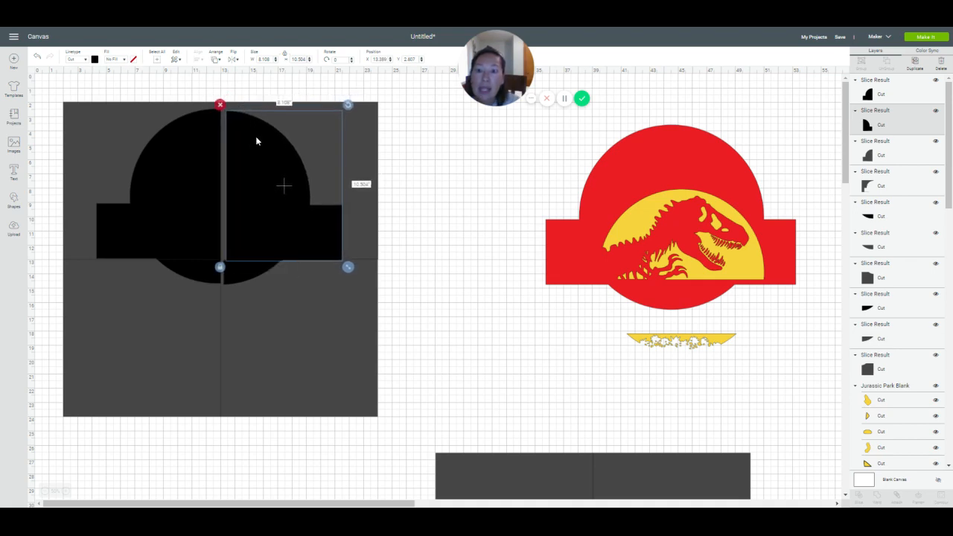
left_click_drag(246, 271, 309, 133)
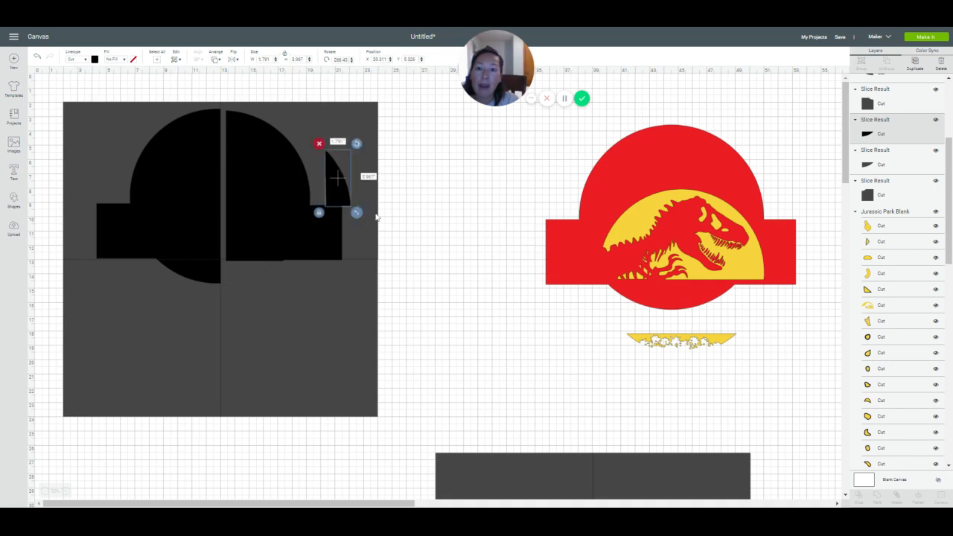
mouse_move(337, 187)
left_mouse_down()
mouse_move(347, 198)
mouse_move(333, 182)
left_mouse_up()
left_click(348, 199)
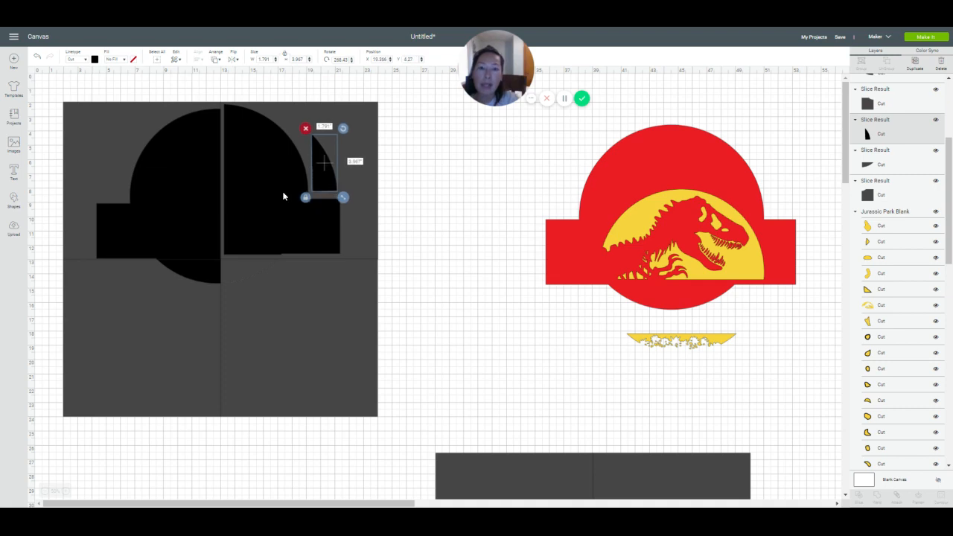
- Move the lower-left black sliver into the upper-left square and shift the sliced lower-left square down away from the grid
left_click_drag(196, 272, 127, 155)
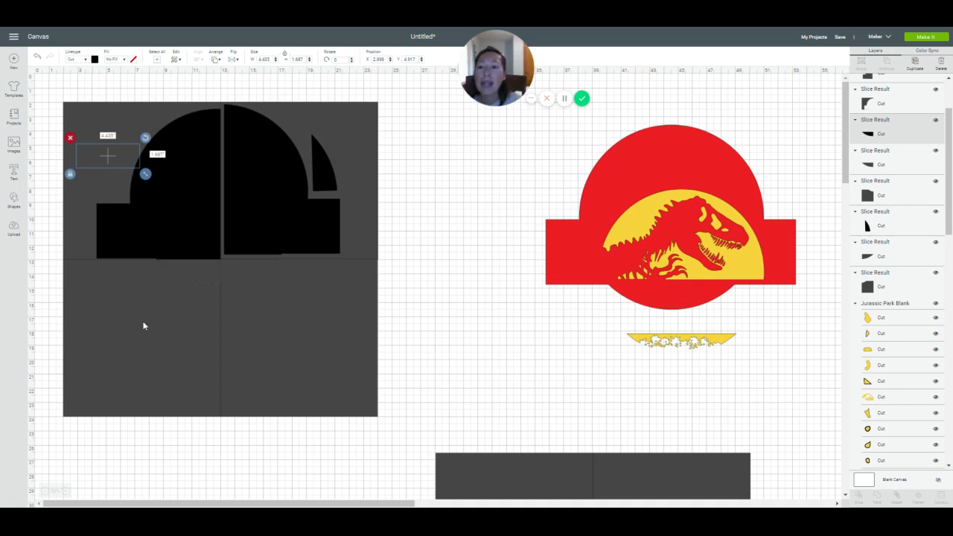
left_click_drag(143, 325, 143, 383)
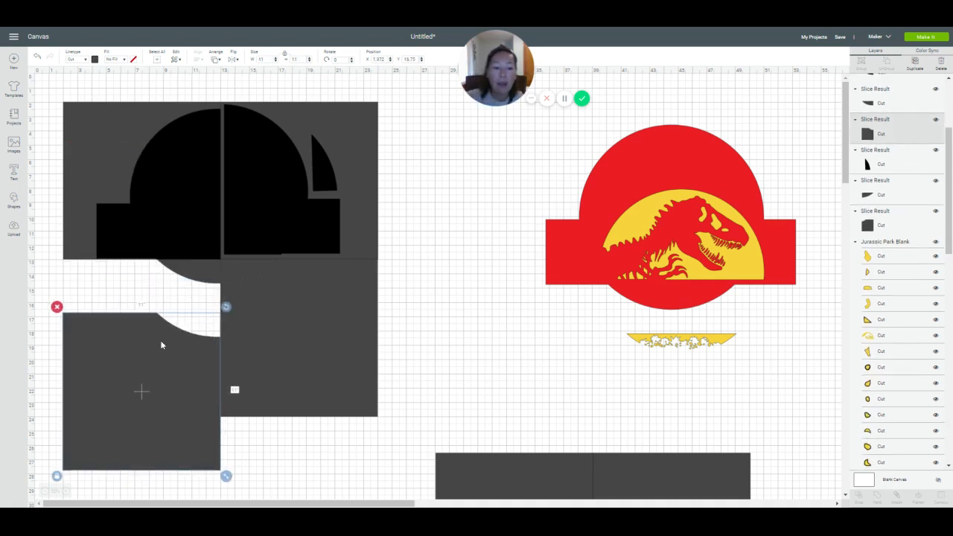
- Delete the leftover pieces of the two lower grid squares and of the upper-left square around the black cutouts
key("Delete")
left_click_drag(438, 326, 207, 276)
key("Delete")
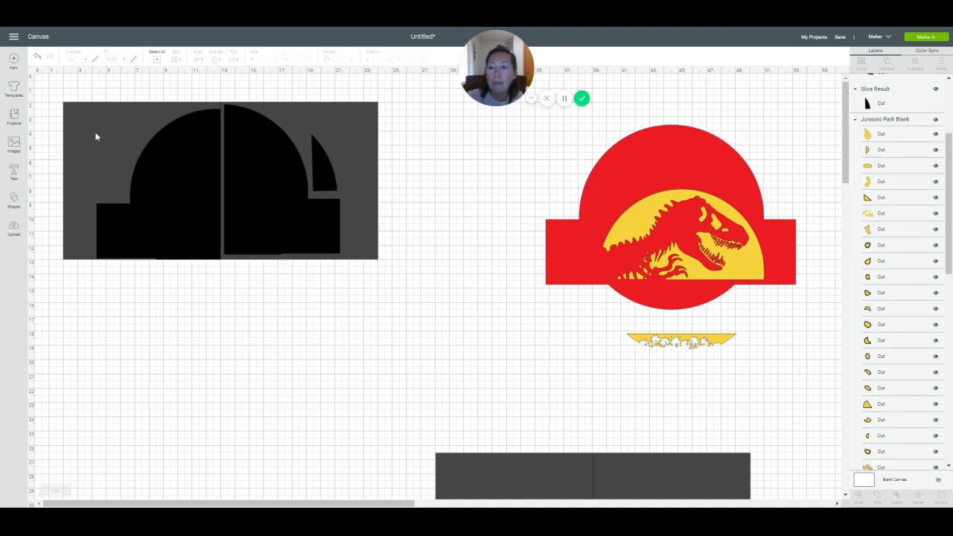
left_click_drag(95, 136, 105, 276)
key("Delete")
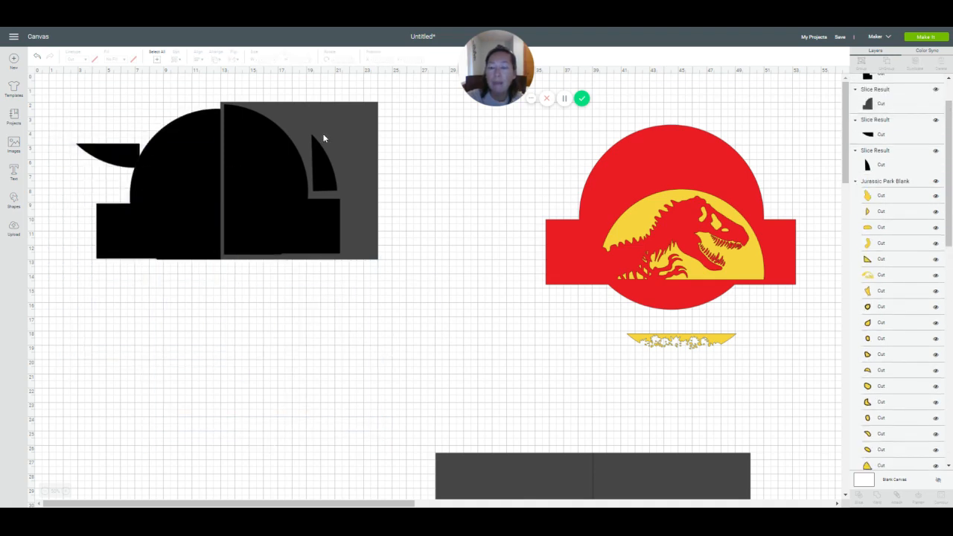
- Delete the remnants of the upper-right square from under the black pieces and place the two large black halves beside each other
left_click_drag(292, 148, 370, 259)
left_click(288, 147)
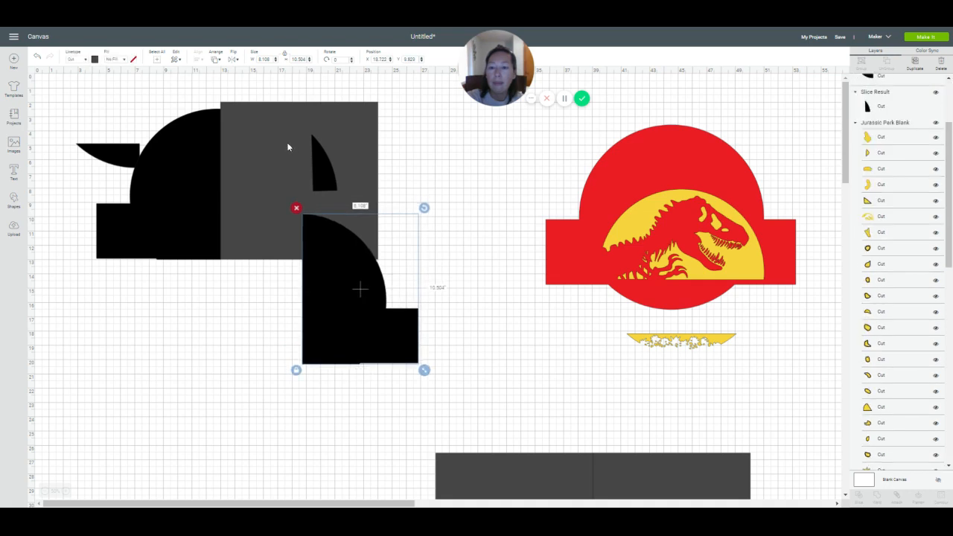
key("Delete")
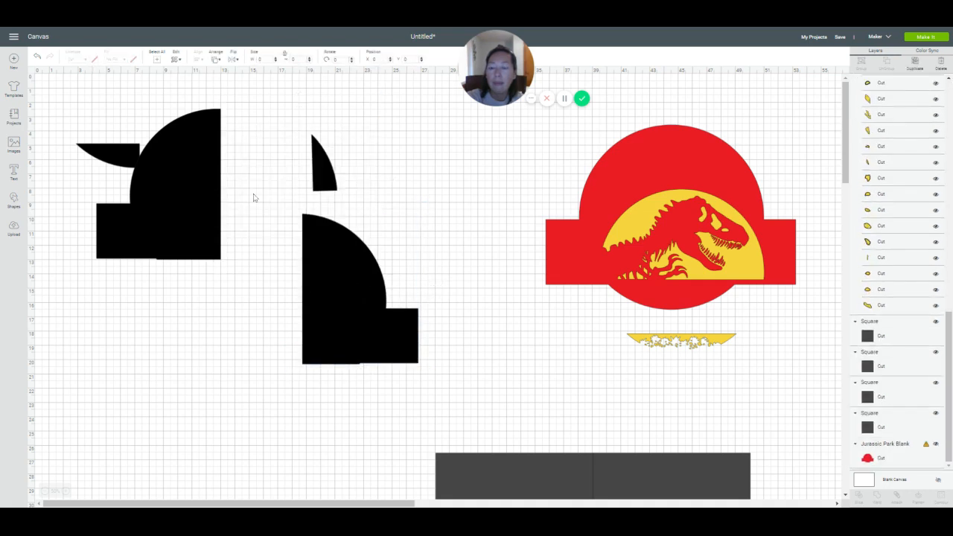
left_click_drag(157, 184, 179, 250)
left_click(199, 146)
key("Delete")
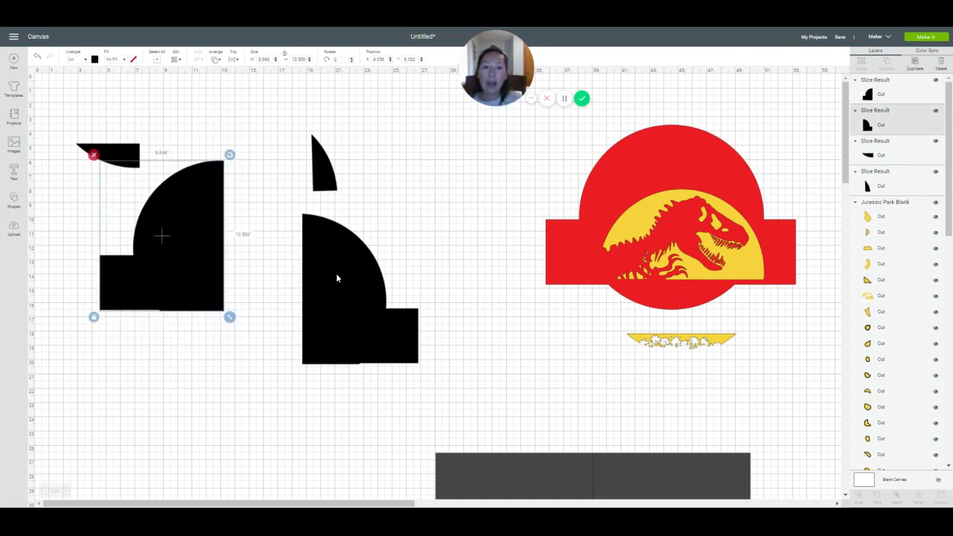
left_click_drag(336, 273, 251, 191)
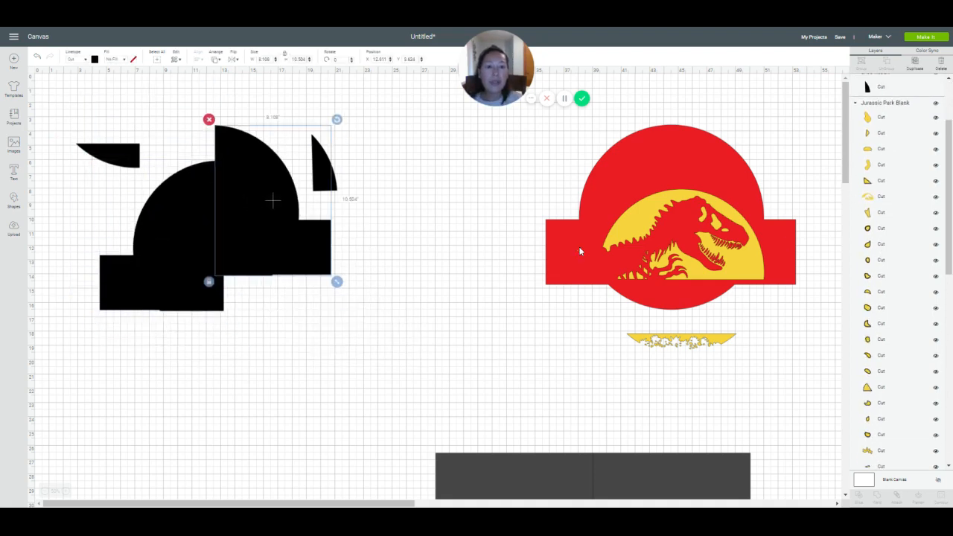
- Move the red layer onto the spare four-square grid, send it to the front and centre it on the vertical seam
left_click_drag(558, 236, 463, 365)
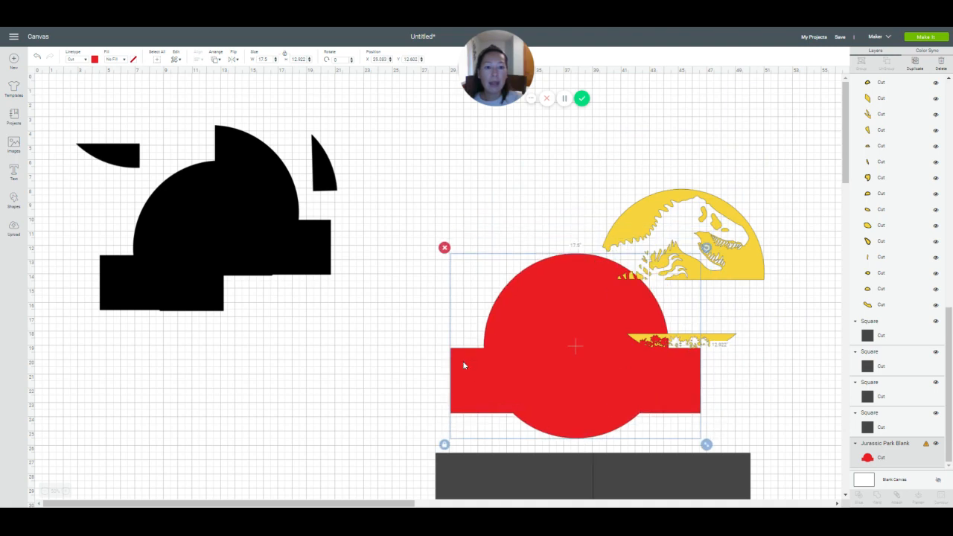
scroll(464, 365, "down", 5)
left_click_drag(538, 175, 554, 413)
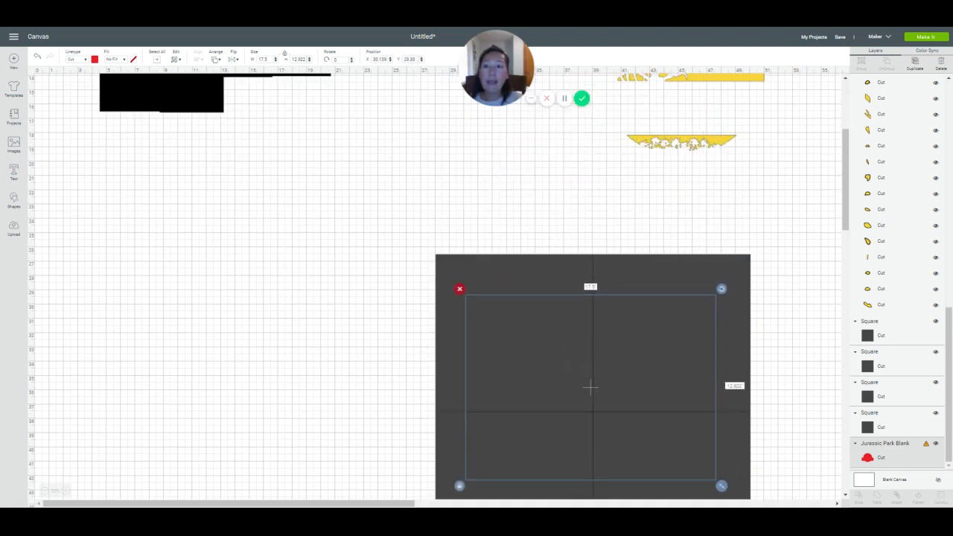
left_click(215, 59)
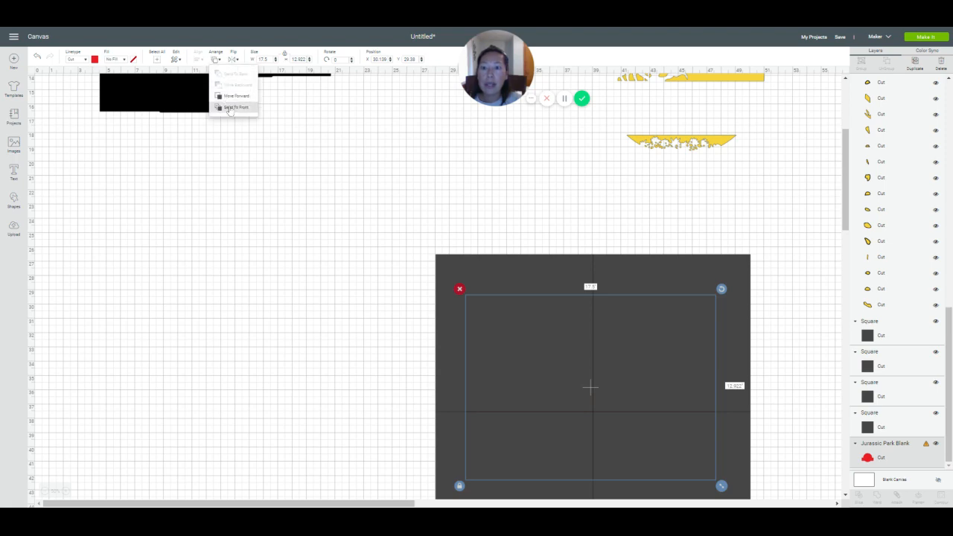
left_click(229, 111)
scroll(290, 176, "down", 4)
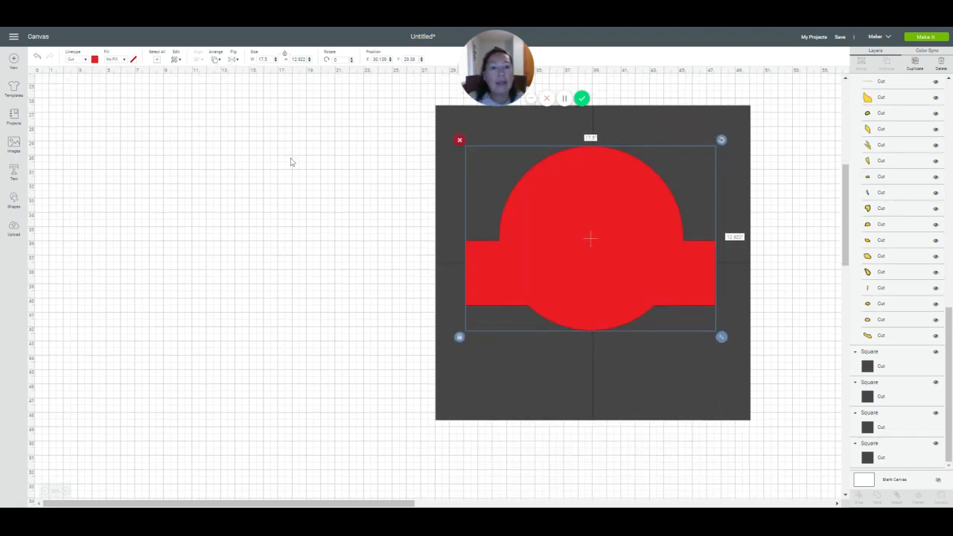
mouse_move(594, 235)
left_mouse_down()
mouse_move(601, 249)
mouse_move(579, 228)
left_mouse_up()
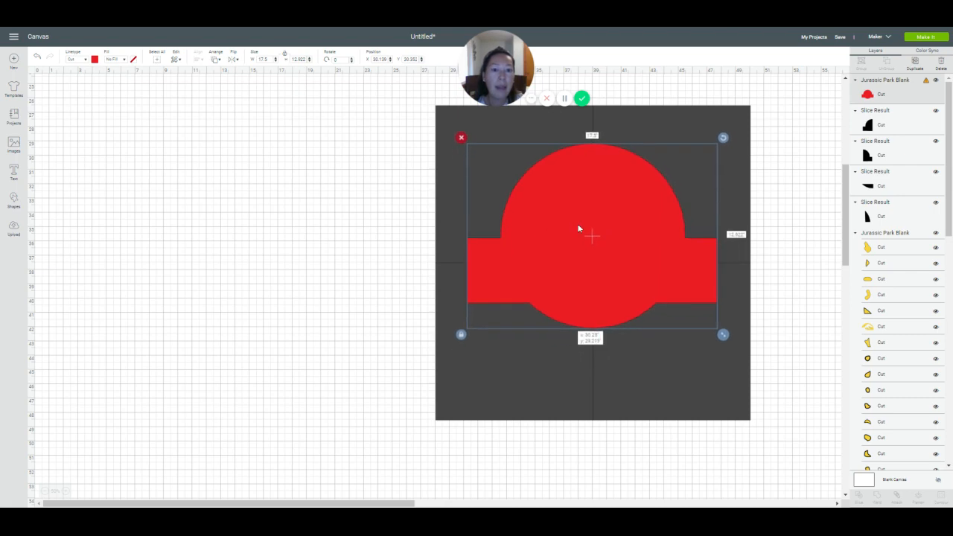
- Slice the red layer with the upper-left square of the grid, and slice the remainder with the lower-left square
left_click(389, 228)
left_click_drag(392, 154, 528, 211)
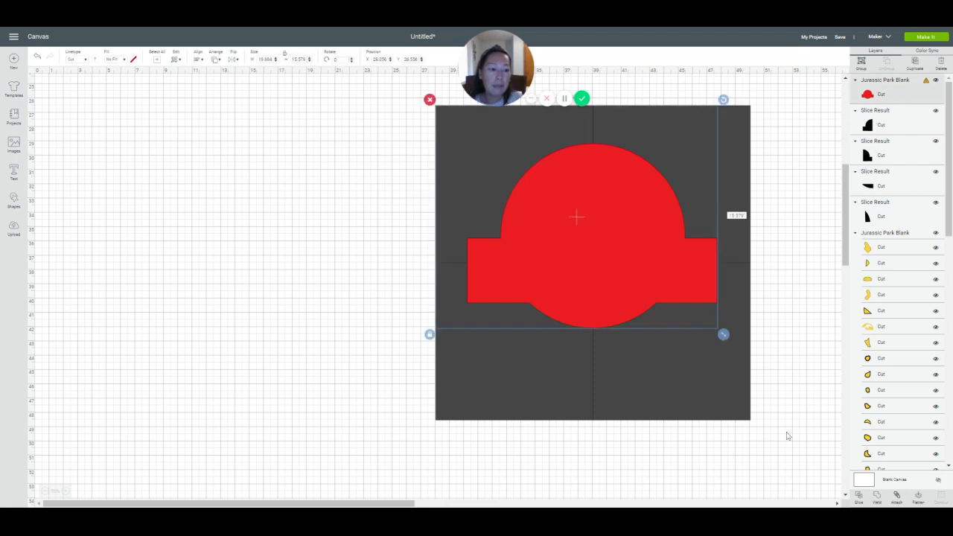
left_click(859, 497)
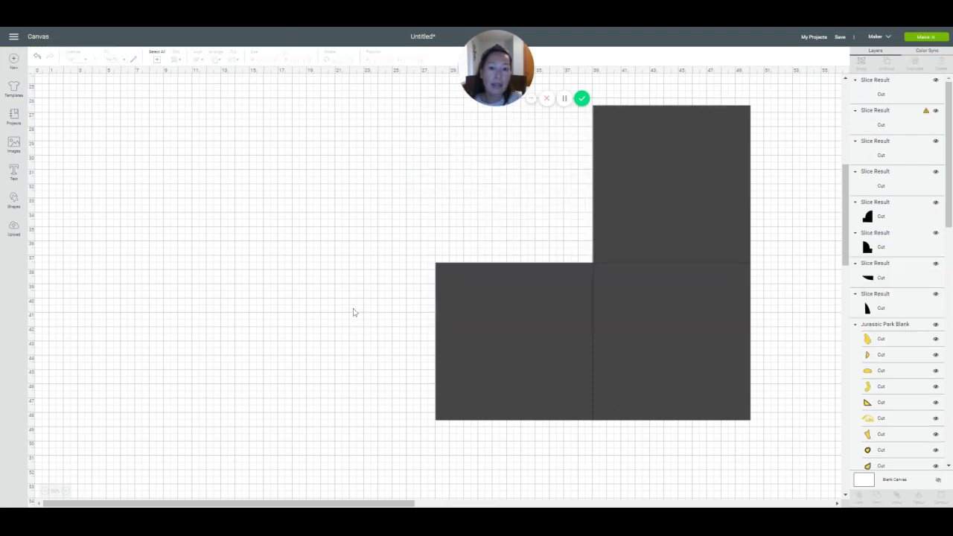
left_click_drag(385, 290, 566, 329)
left_click(579, 358)
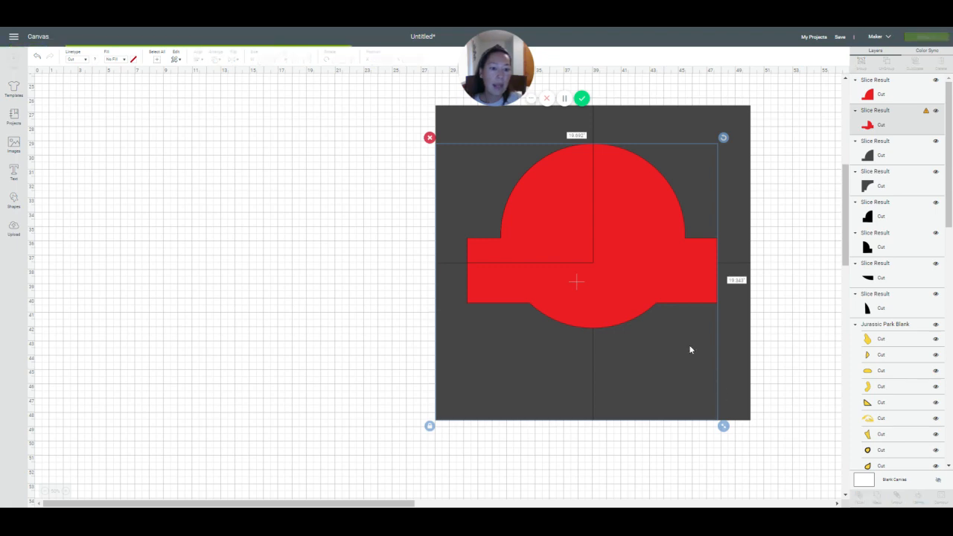
key("Delete")
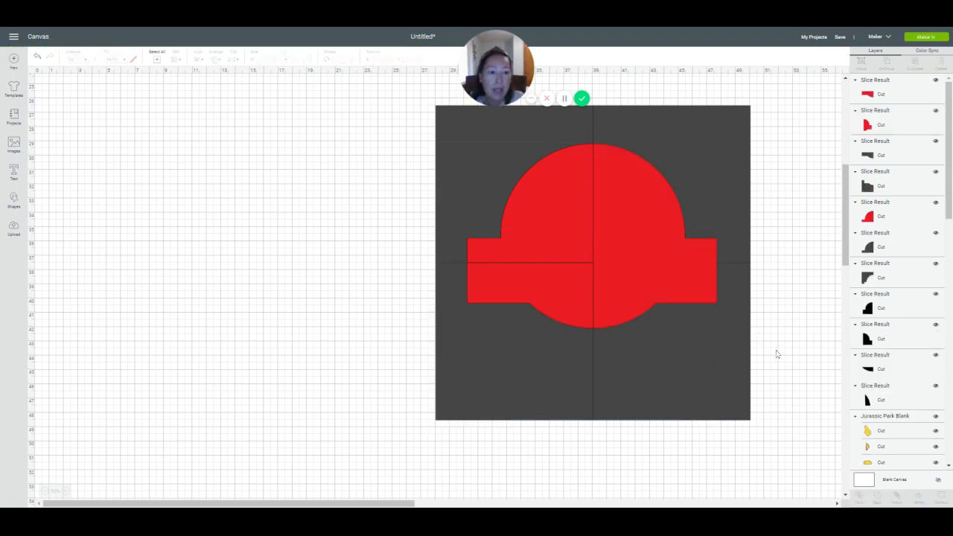
- Slice the right half of the red layer with the lower-right square of the grid
left_click_drag(772, 350, 685, 259)
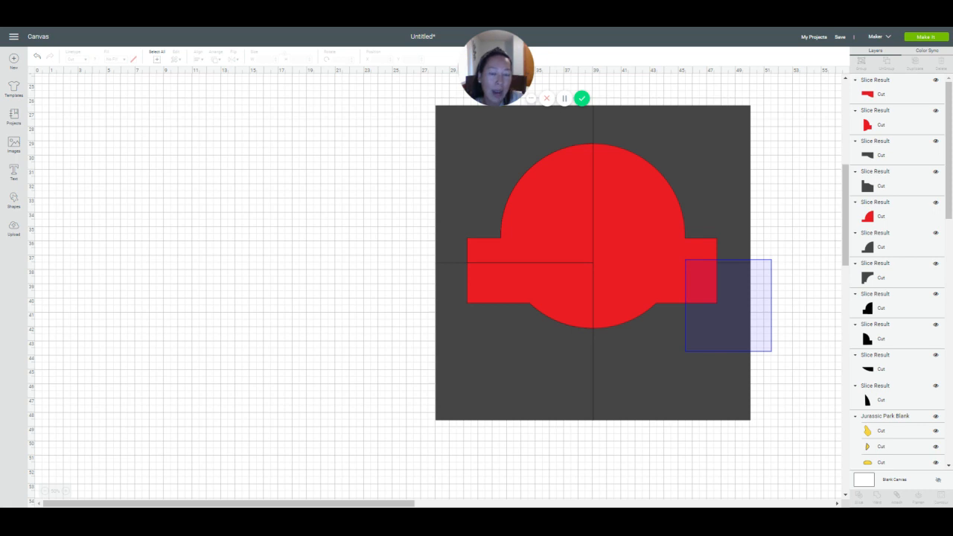
left_click_drag(685, 259, 684, 263)
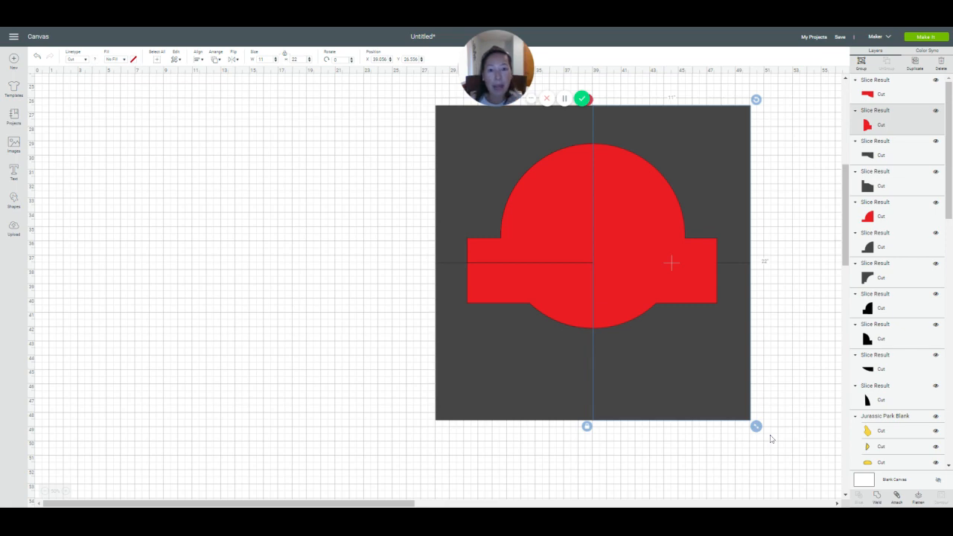
left_click(793, 386)
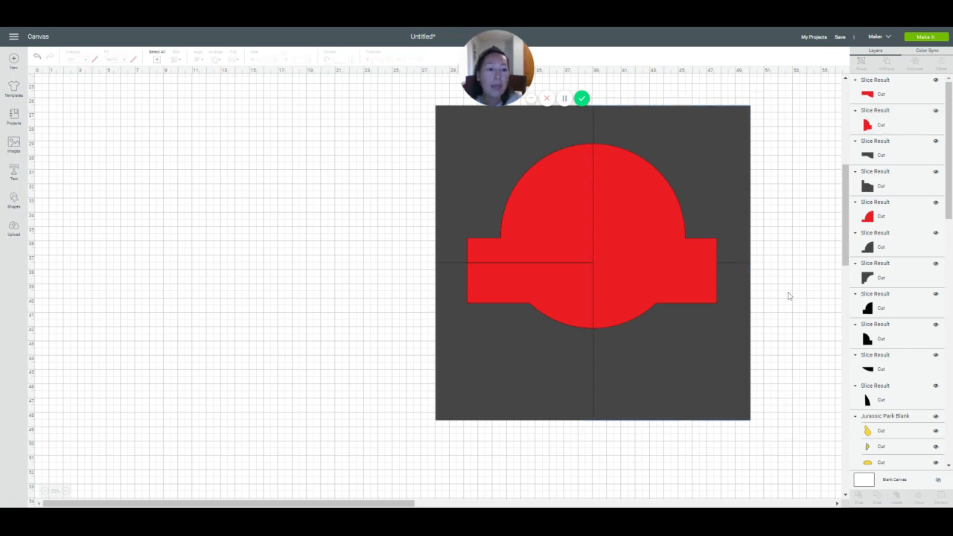
left_click_drag(795, 294, 691, 286)
left_click_drag(795, 424, 671, 279)
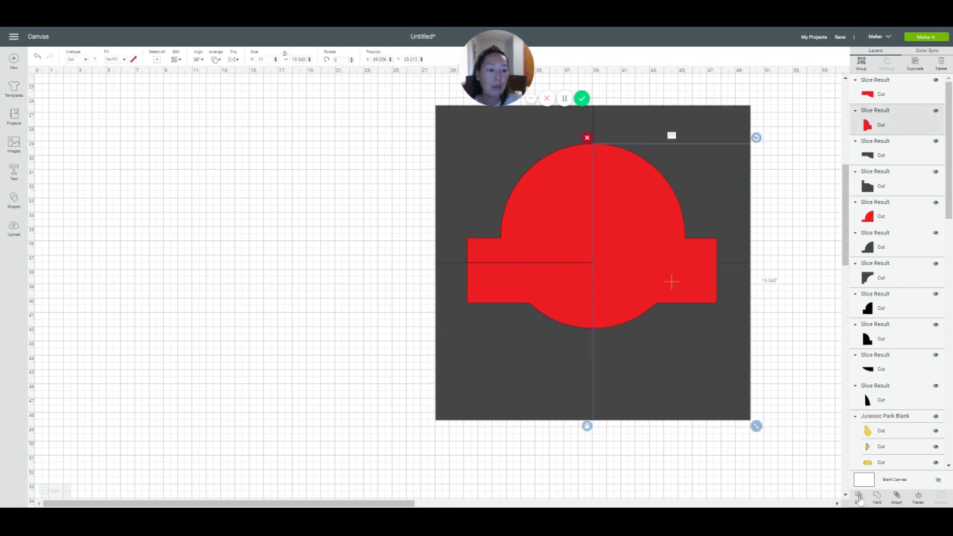
key("Delete")
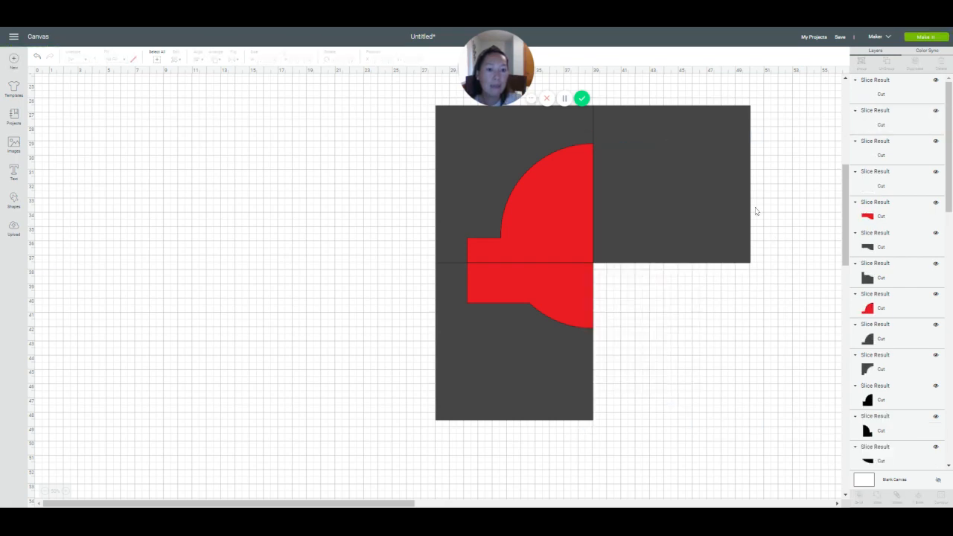
key("ctrl+z")
- Move the four red pieces off the grid to either side and delete all the leftover square pieces
left_click_drag(570, 223, 387, 215)
left_click_drag(549, 287, 341, 328)
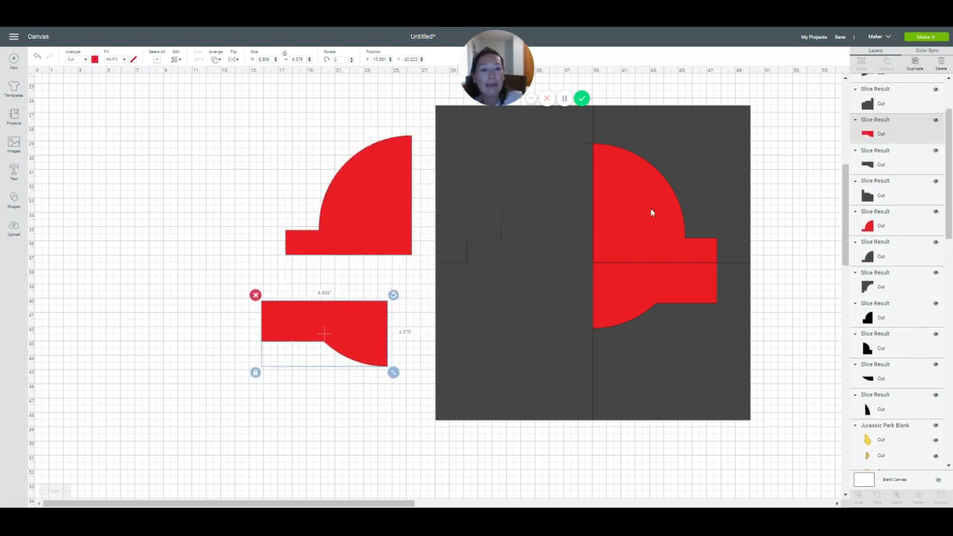
left_click_drag(651, 211, 784, 195)
left_click_drag(711, 283, 812, 299)
left_click_drag(650, 454, 558, 218)
key("Delete")
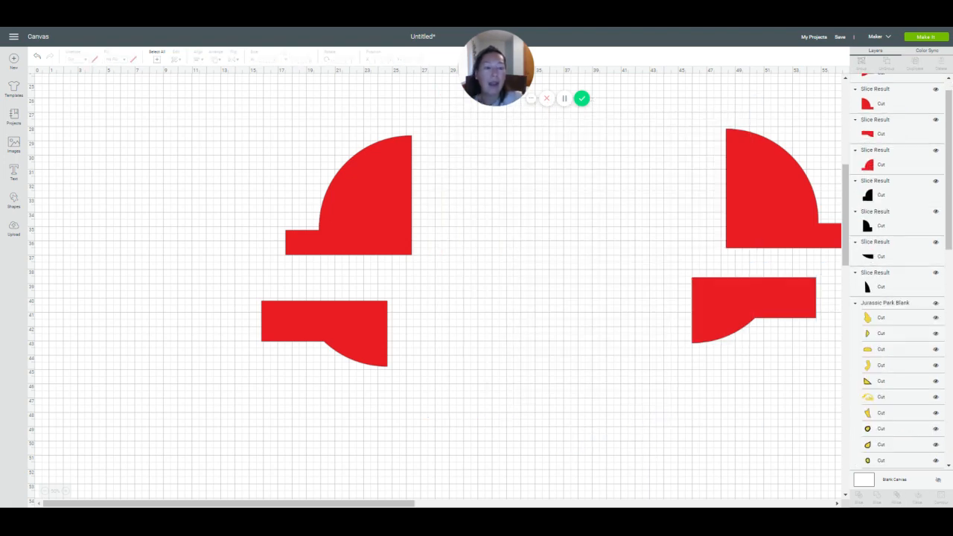
- Open the cutting preview and fit the two black slivers into the upper-left corner of mat 1, tilting the second one
scroll(558, 218, "up", 3)
scroll(557, 220, "up", 5)
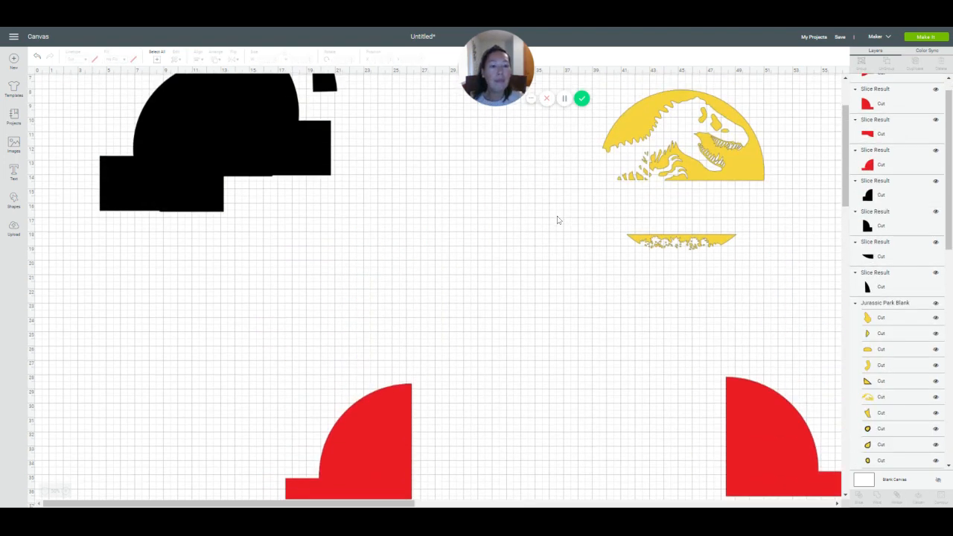
scroll(557, 219, "up", 4)
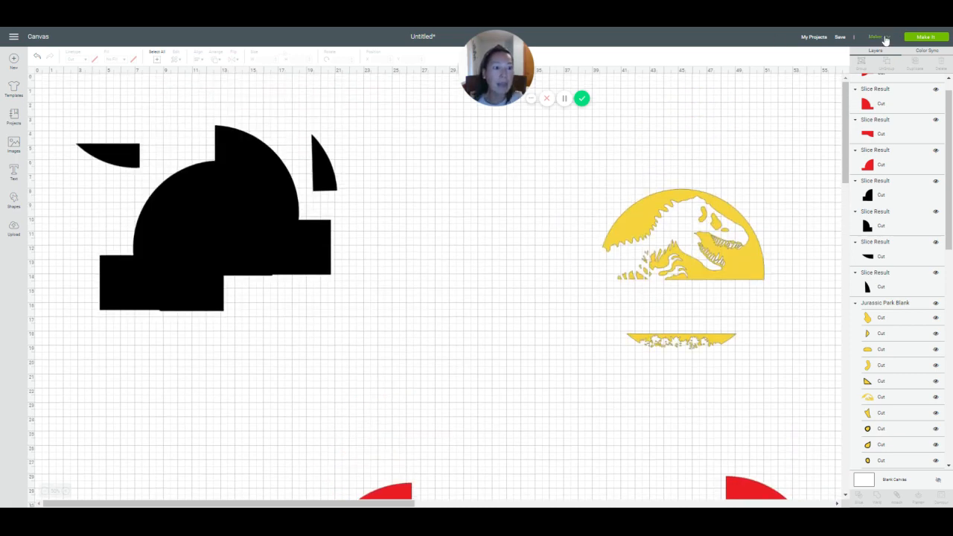
left_click(928, 38)
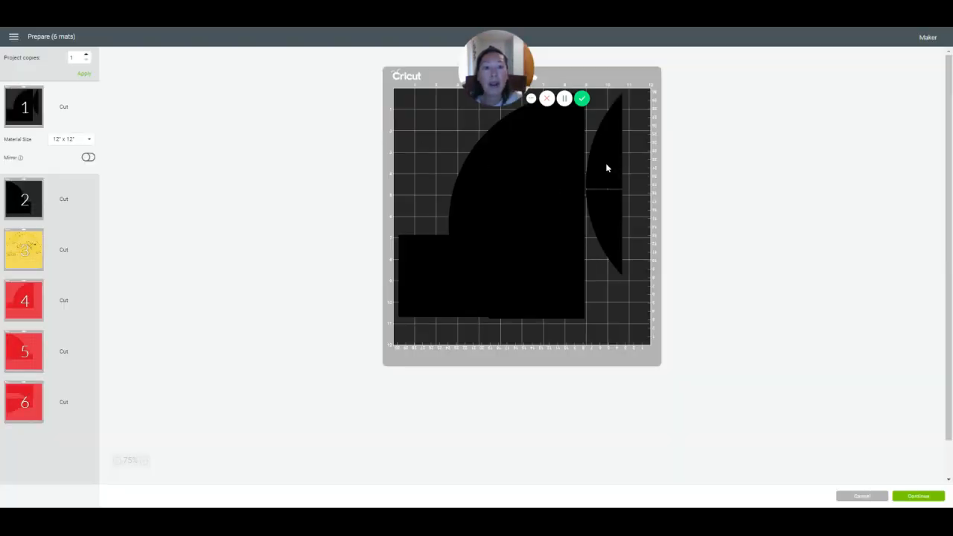
left_click_drag(607, 166, 338, 126)
left_click_drag(615, 203, 467, 96)
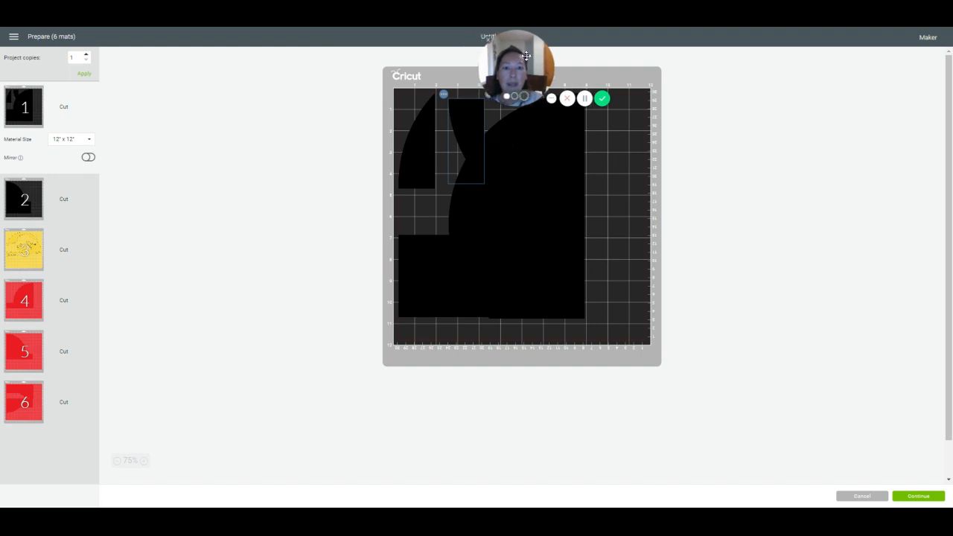
left_click_drag(489, 96, 466, 105)
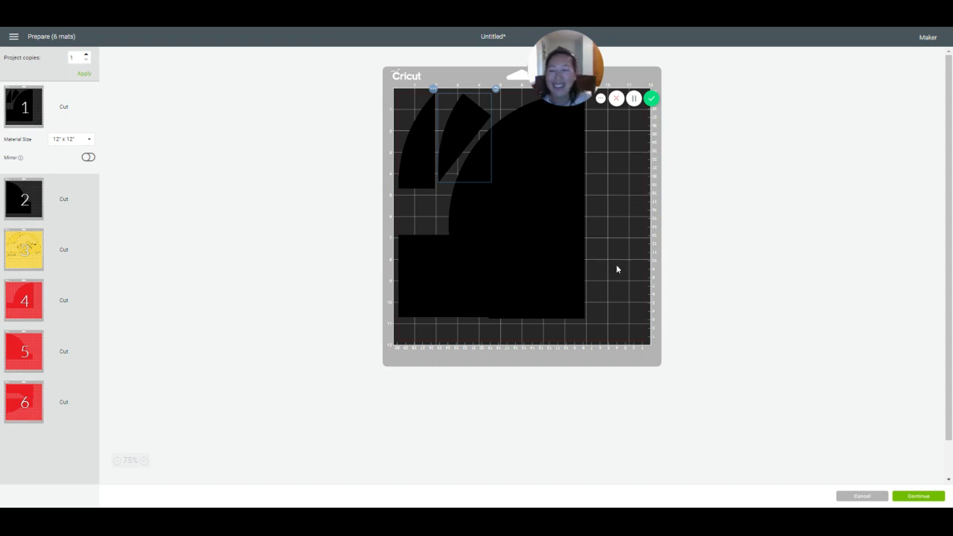
- Check the yellow mat by moving its jagged lower strip down and back up, and view the first red mat
double_click(13, 253)
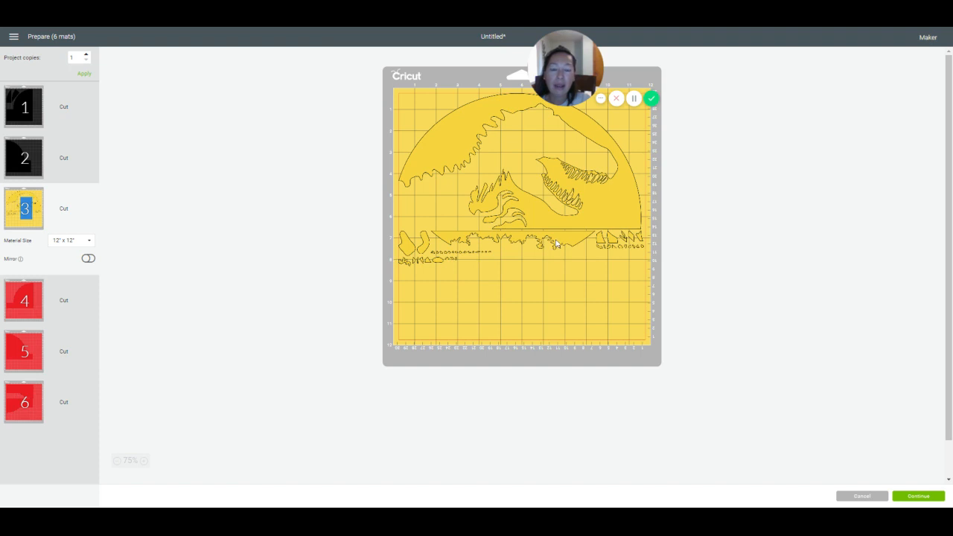
left_click_drag(558, 241, 565, 292)
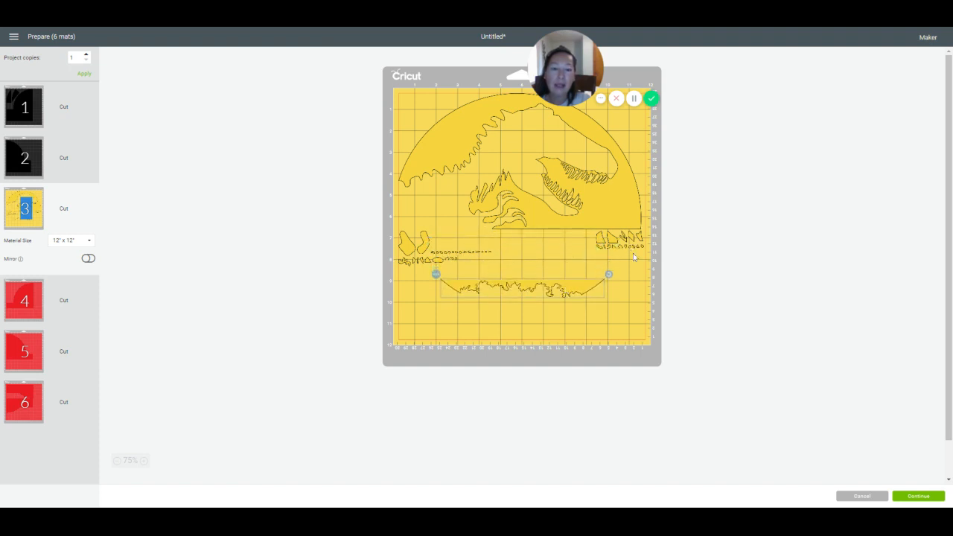
left_click_drag(584, 277, 574, 236)
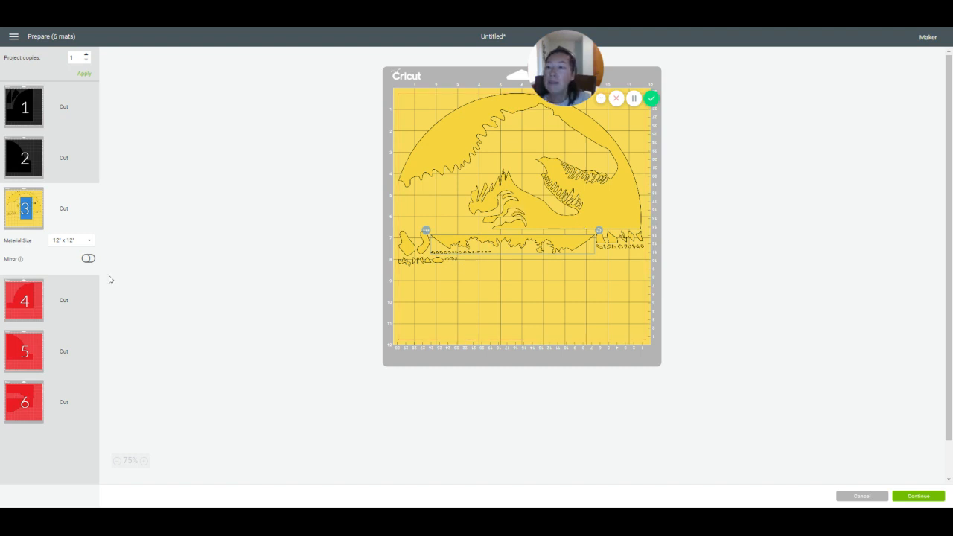
left_click(35, 305)
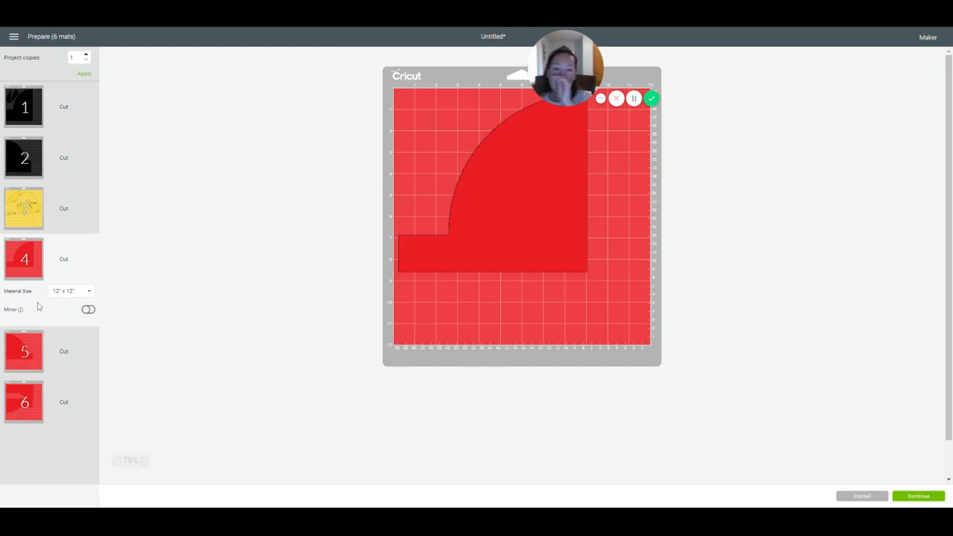
- Move the upper red piece from mat 6 to mat 4, the first red mat
left_click(21, 402)
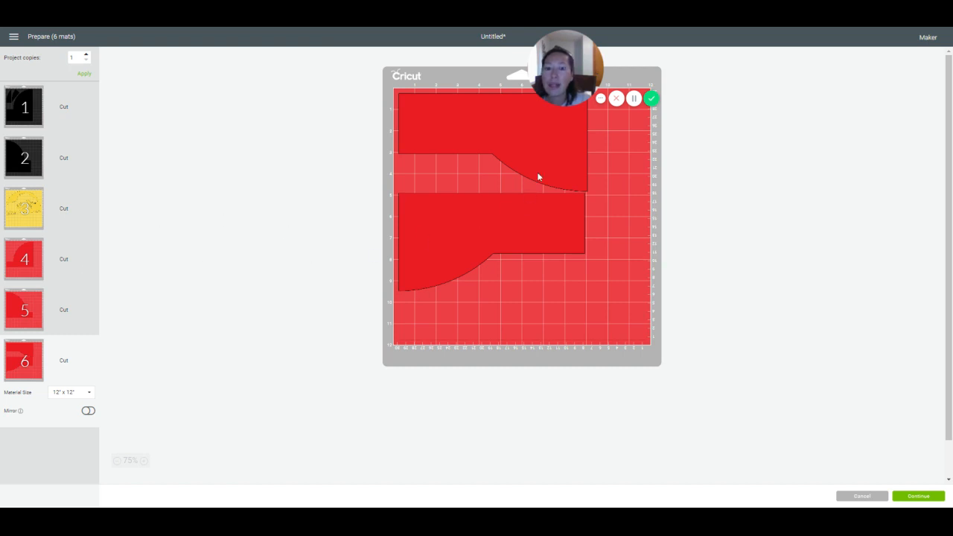
left_click(395, 91)
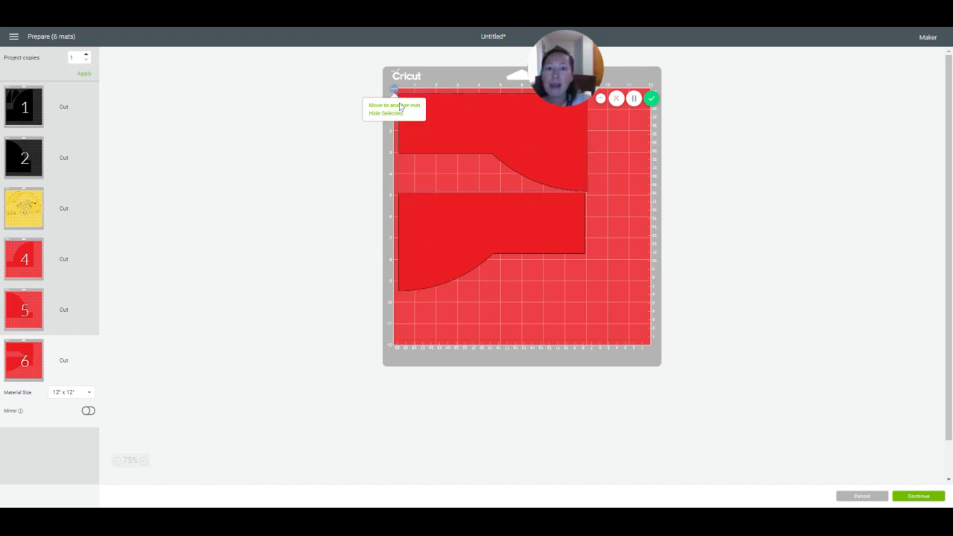
left_click_drag(401, 107, 505, 144)
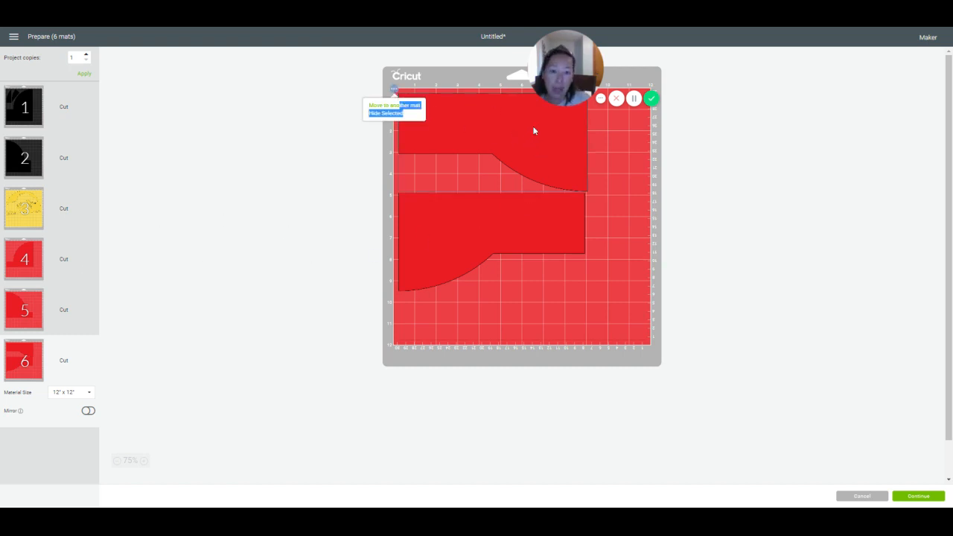
left_click(415, 109)
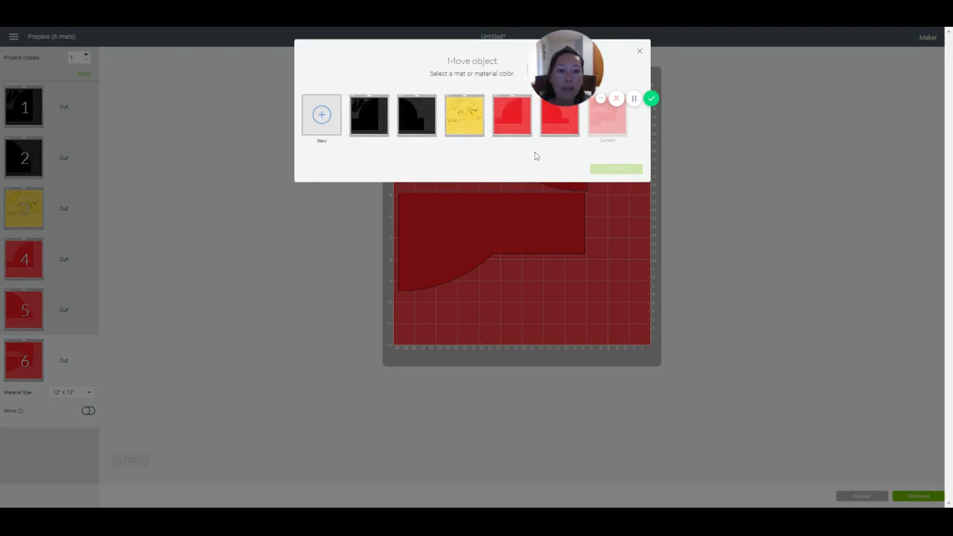
left_click(526, 128)
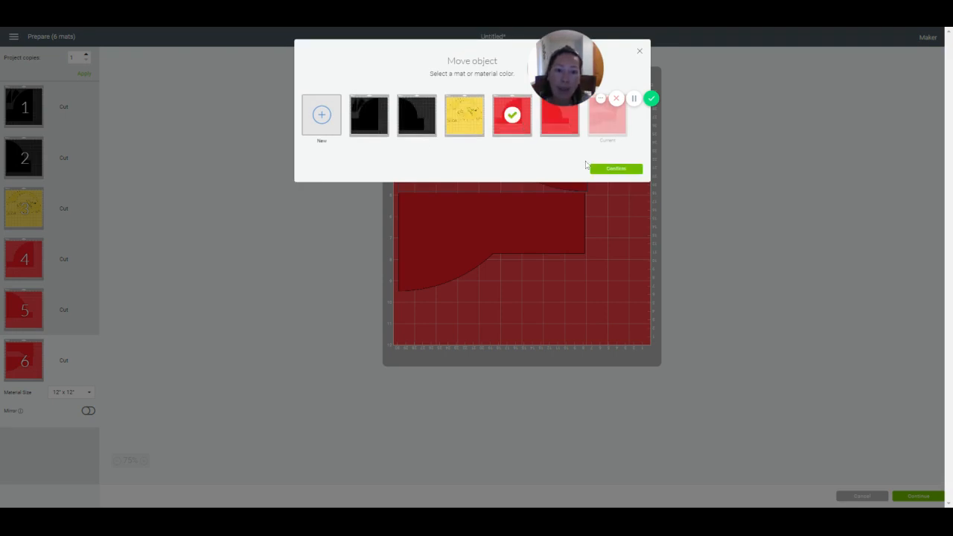
left_click(622, 169)
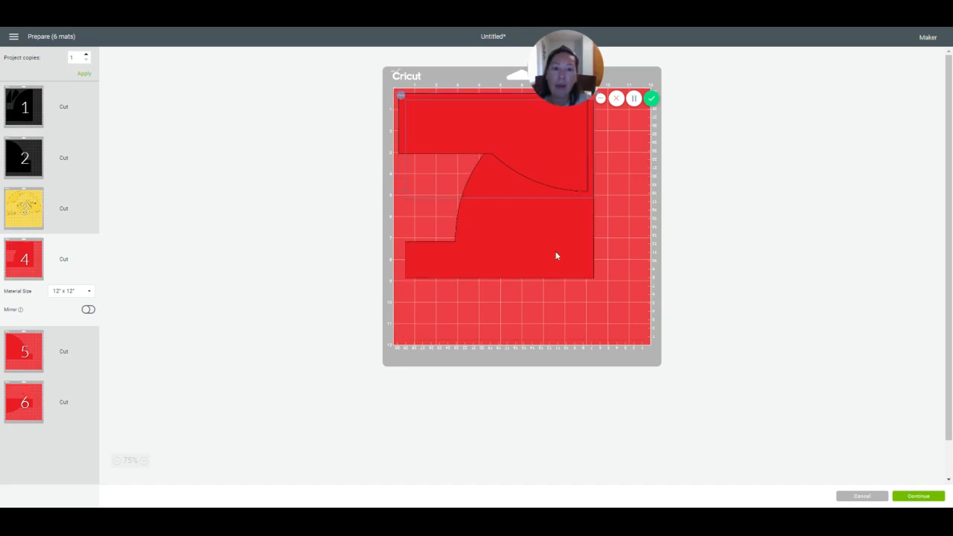
- Fit the quarter-circle piece into mat 4's lower-right corner and rotate the other piece steeply to nest in the upper-left area without overlap
left_click_drag(555, 255, 618, 323)
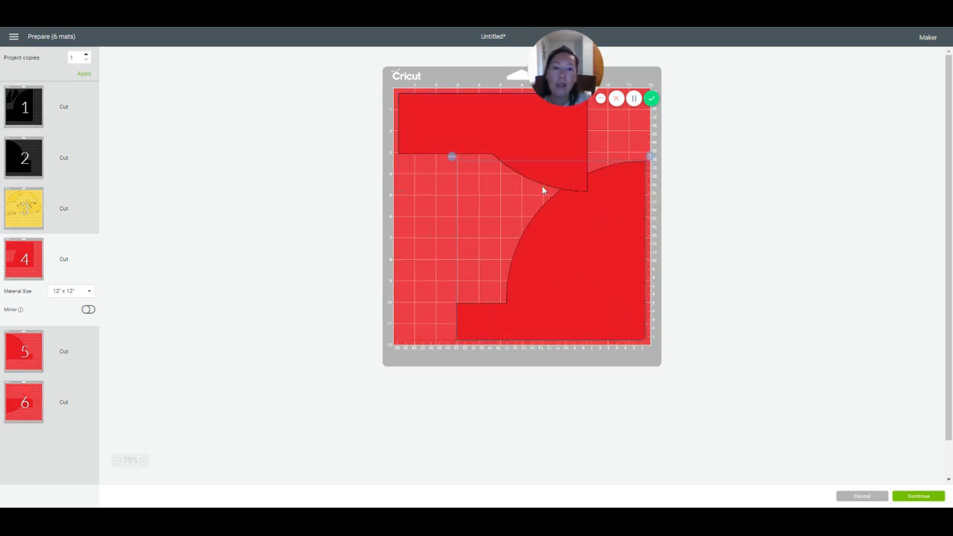
left_click_drag(466, 132, 473, 168)
left_click_drag(600, 124, 604, 112)
left_click_drag(446, 170, 469, 221)
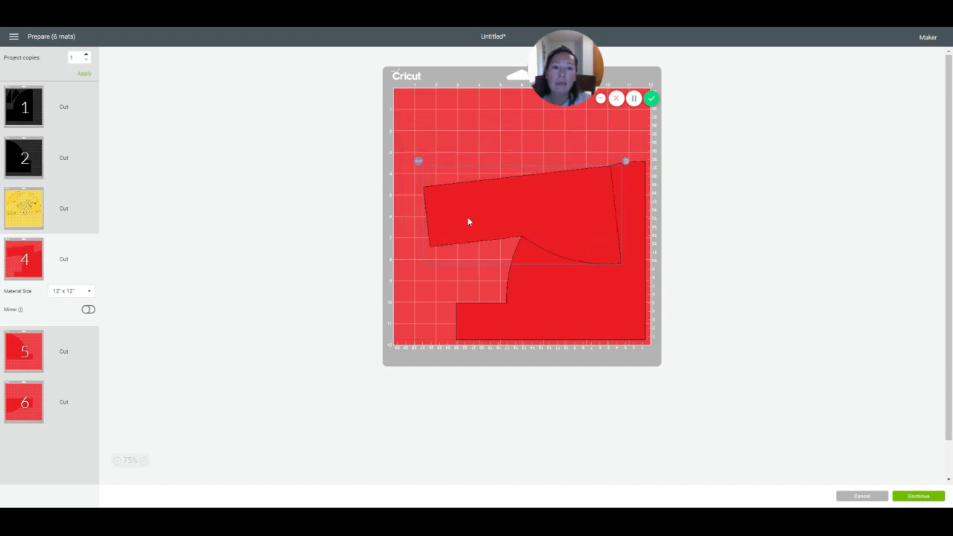
left_click_drag(613, 172, 520, 96)
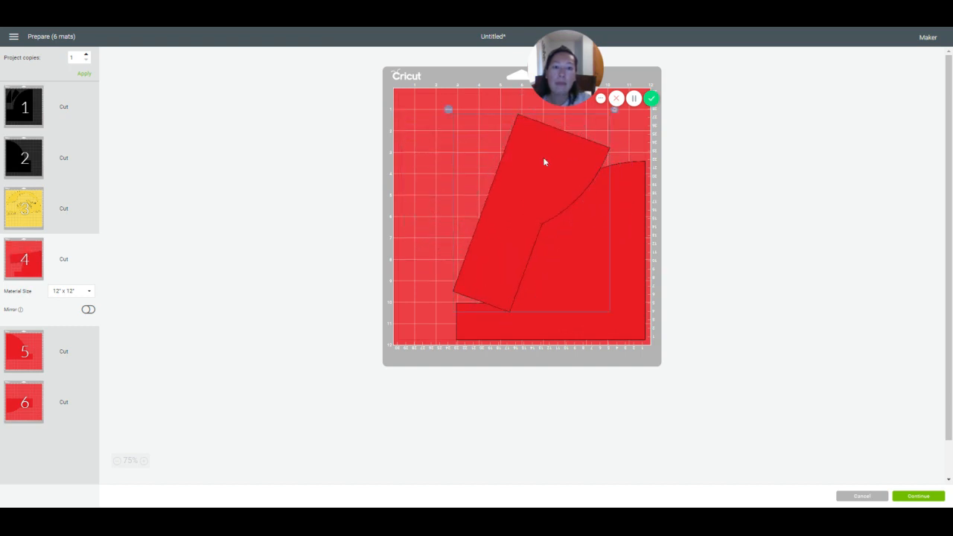
left_click_drag(545, 159, 485, 146)
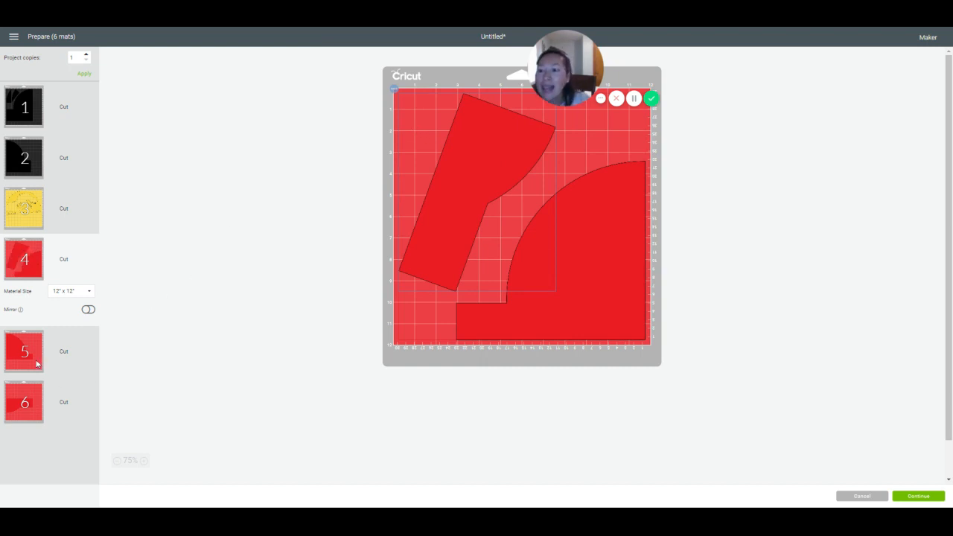
- Move the remaining red piece from mat 6 to mat 5
left_click(27, 401)
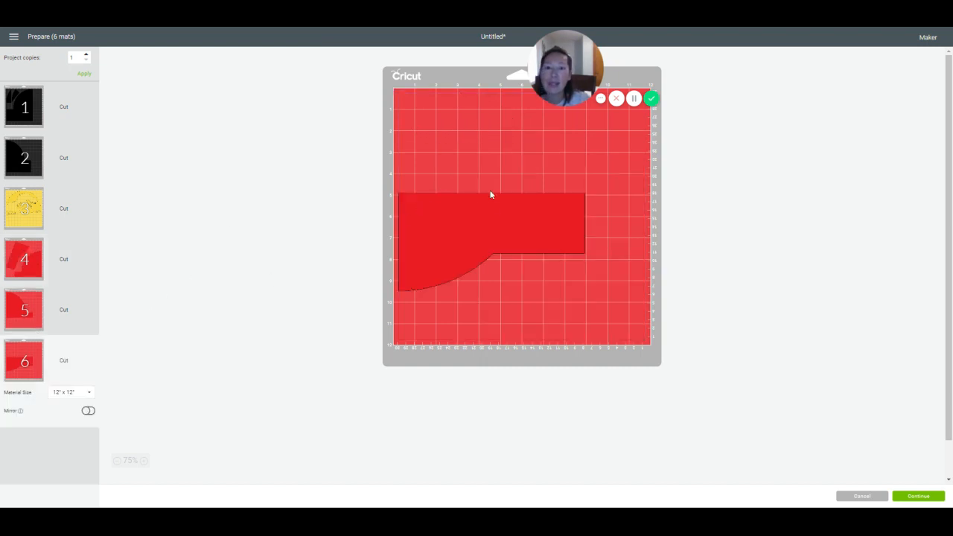
left_click(493, 217)
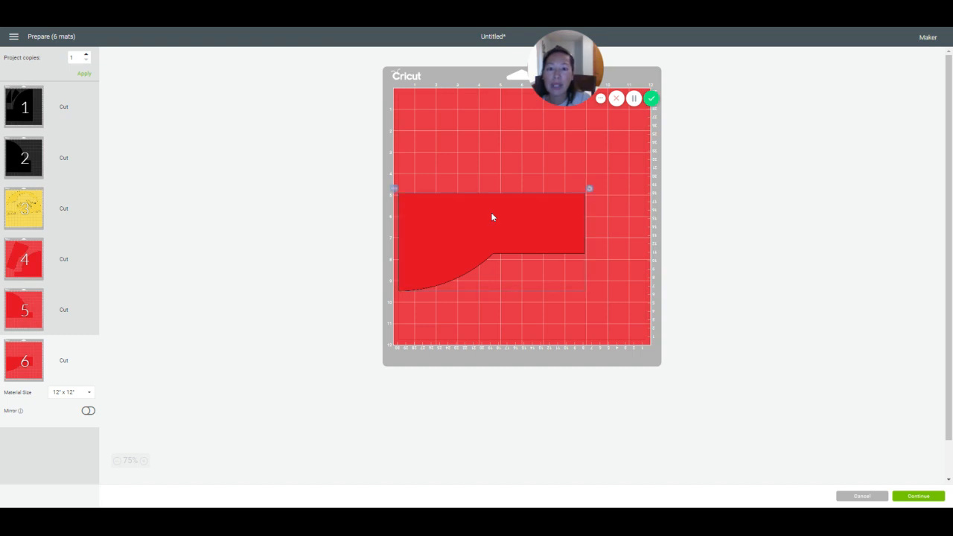
left_click(395, 189)
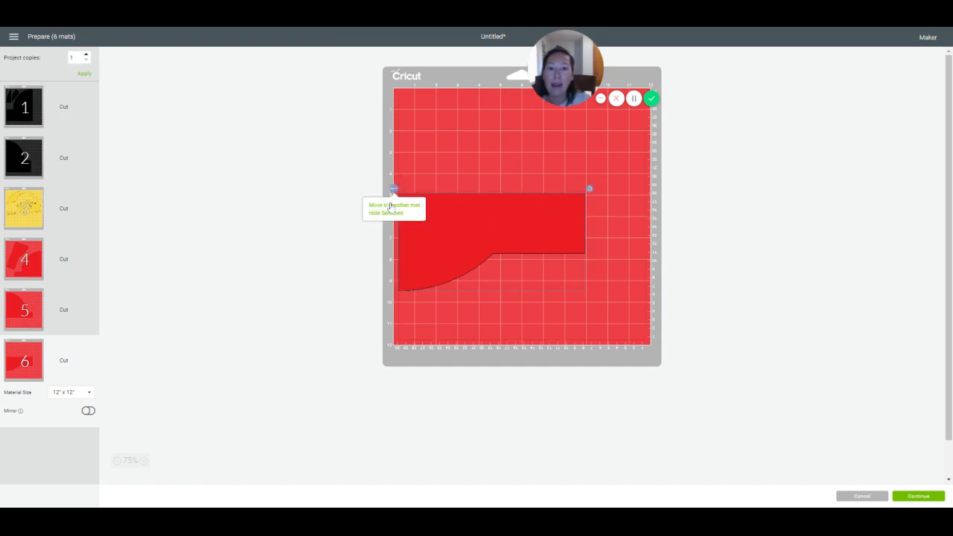
left_click(389, 207)
left_click(560, 125)
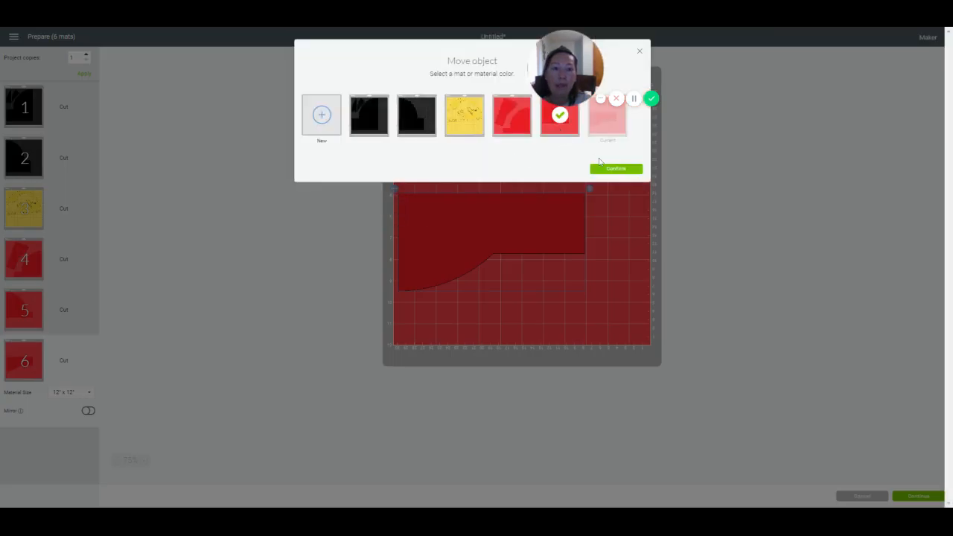
left_click(612, 169)
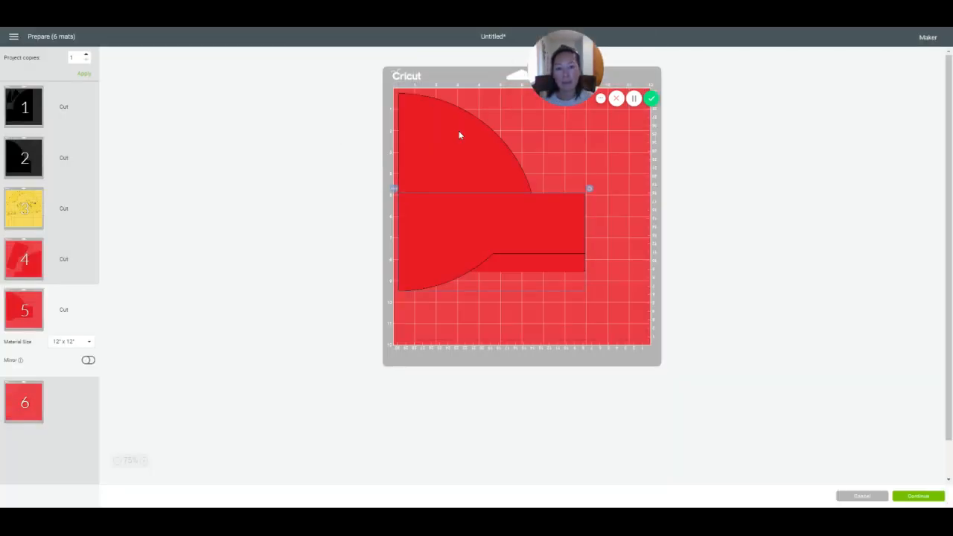
- Place the quarter-circle piece in mat 5's lower-left corner and nest the other piece, rotated steeply, along its curved edge
left_click_drag(460, 135, 519, 174)
left_click_drag(653, 157, 634, 258)
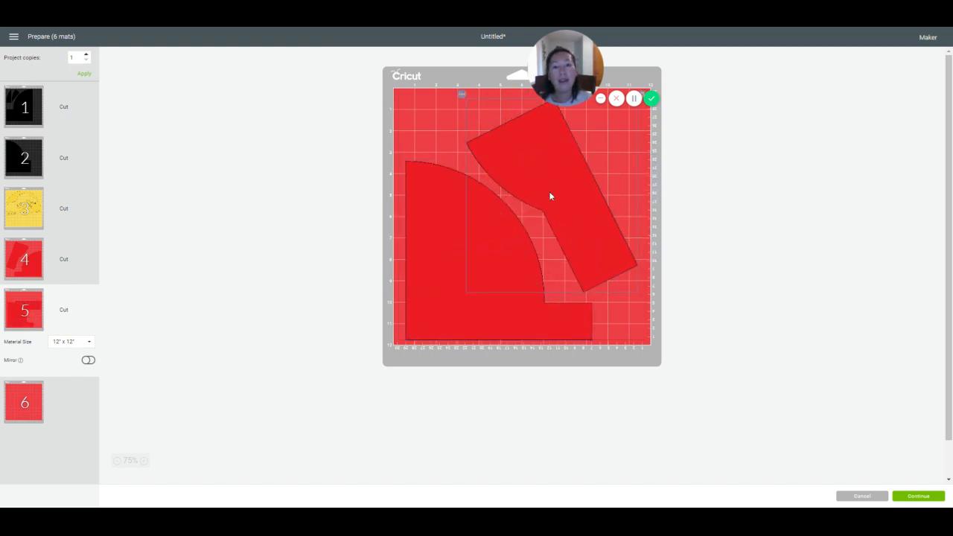
left_click_drag(465, 221, 417, 228)
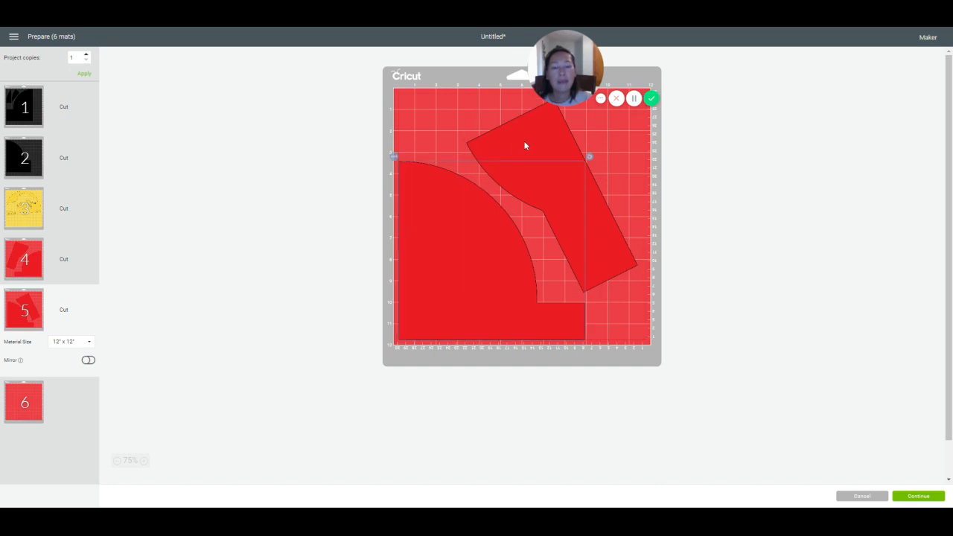
left_click_drag(525, 146, 503, 127)
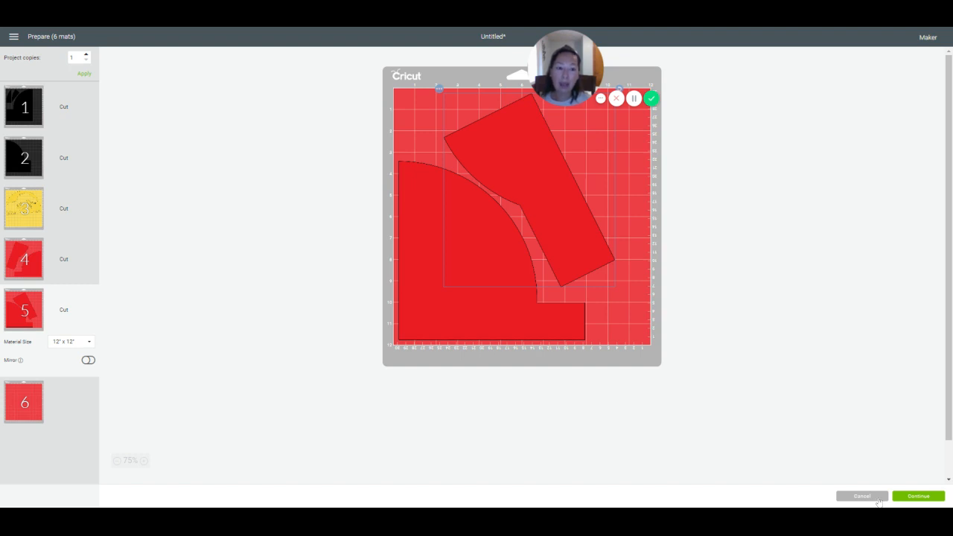
- Leave the cutting preview and delete all black, yellow and red pieces from the canvas
left_click(862, 496)
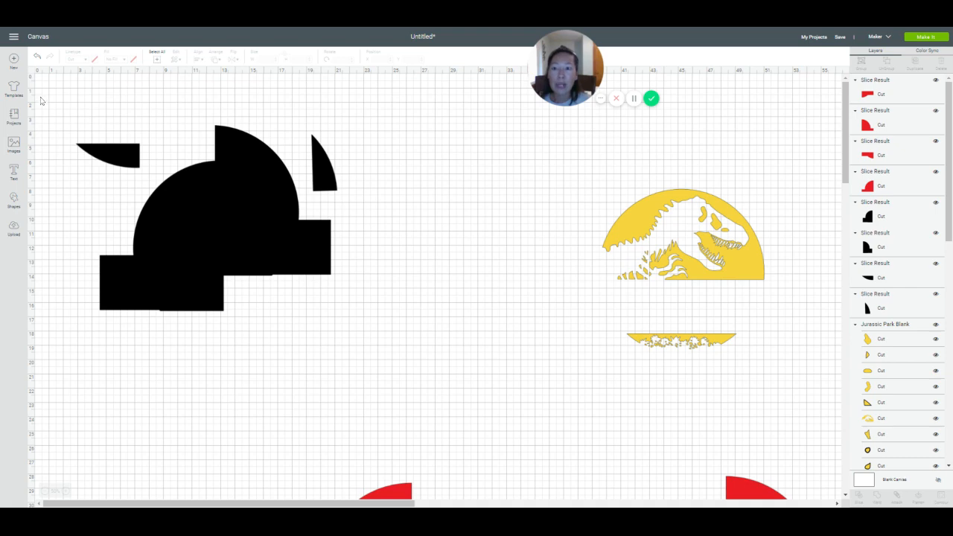
left_click_drag(43, 91, 665, 498)
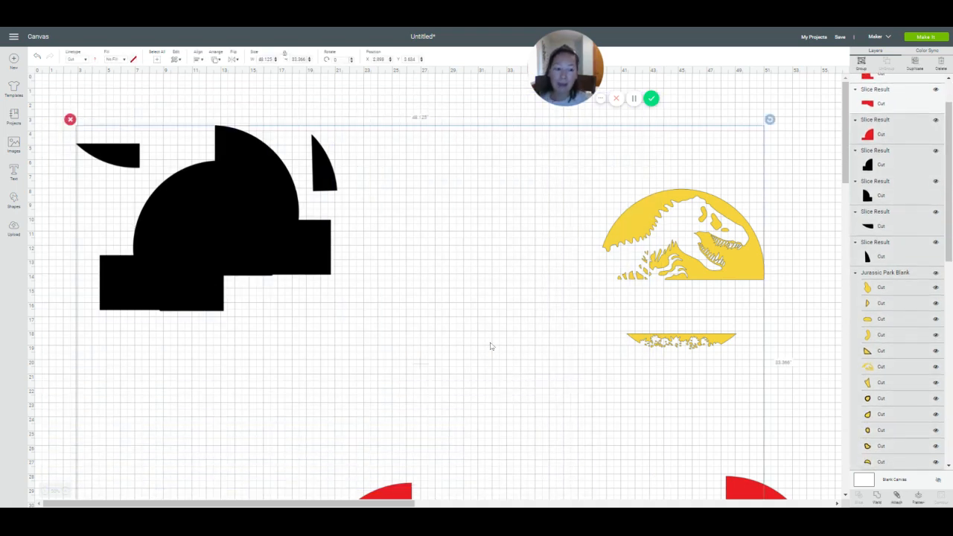
key("Delete")
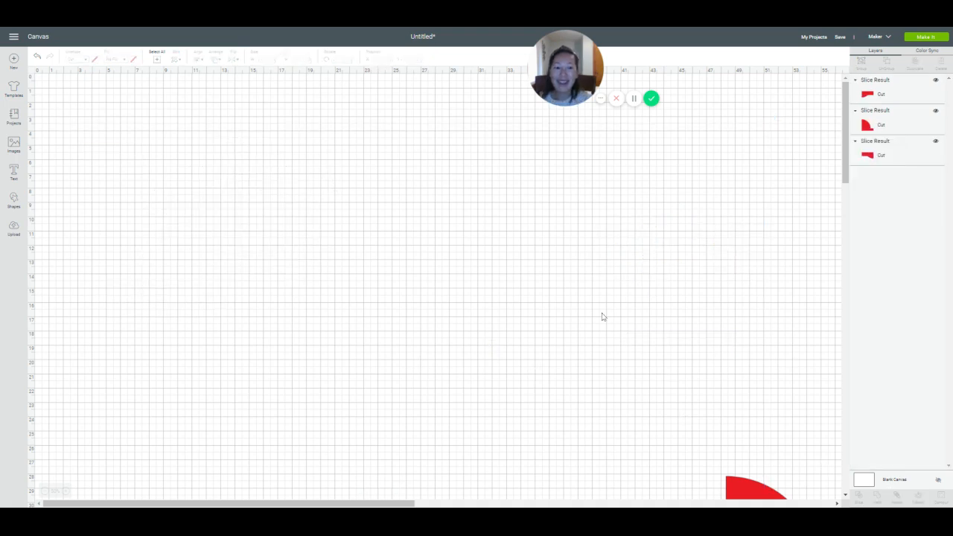
scroll(558, 268, "down", 5)
left_click_drag(120, 210, 786, 498)
key("Delete")
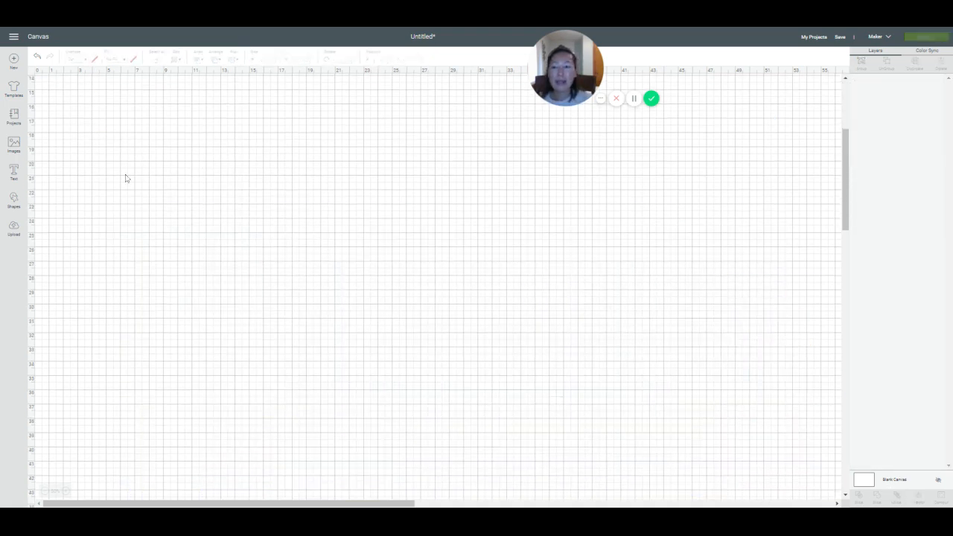
scroll(149, 216, "up", 5)
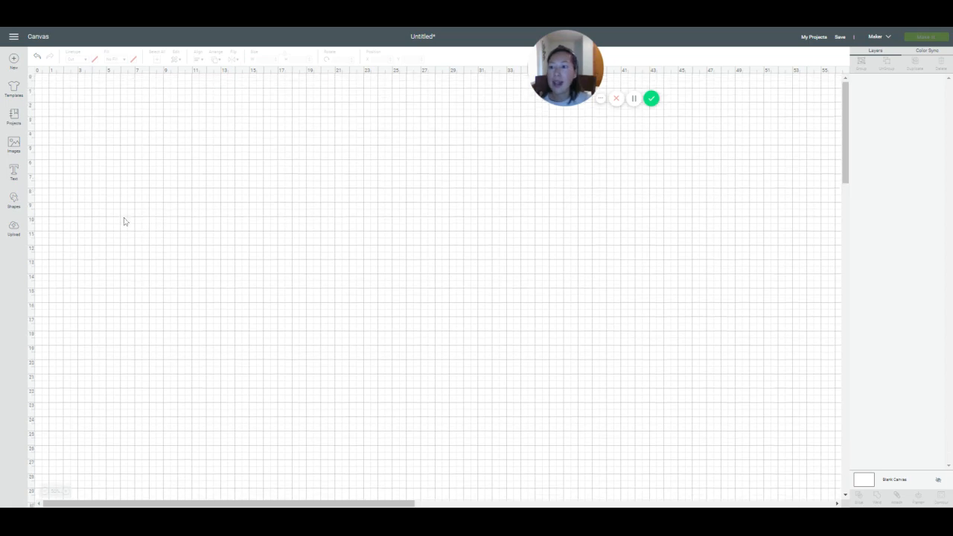
- Insert the uploaded Jurassic Park logo onto the empty canvas and shift it slightly down and to the right
left_click(14, 229)
left_click(114, 362)
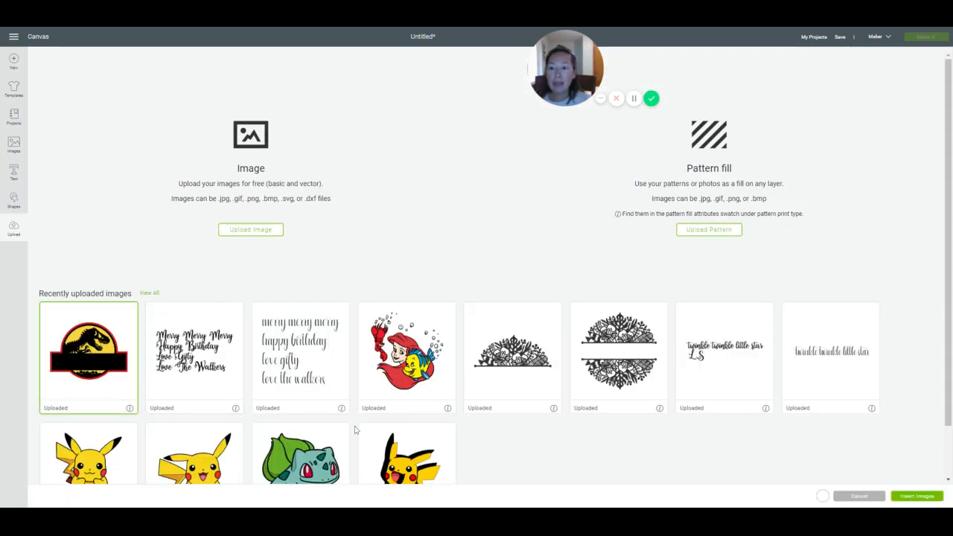
left_click(928, 503)
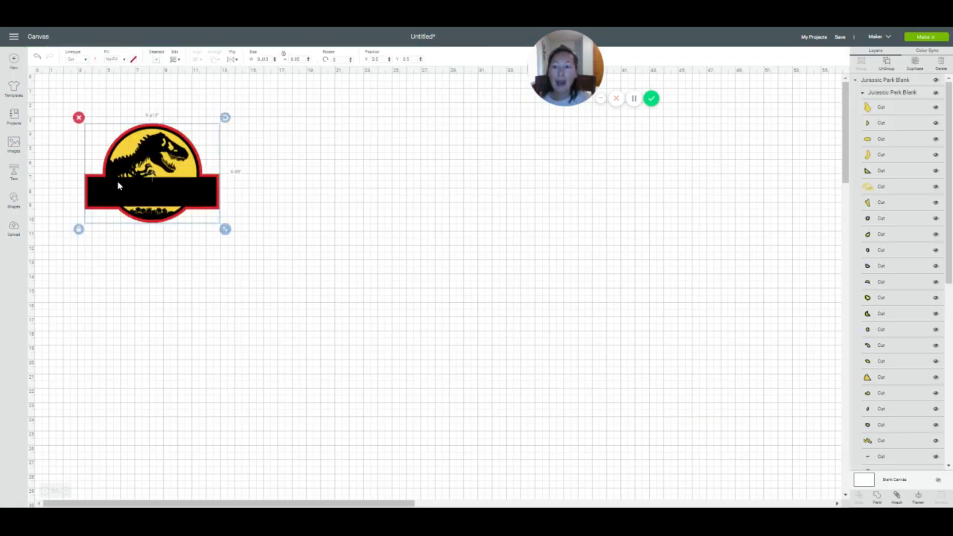
left_click_drag(166, 194, 190, 230)
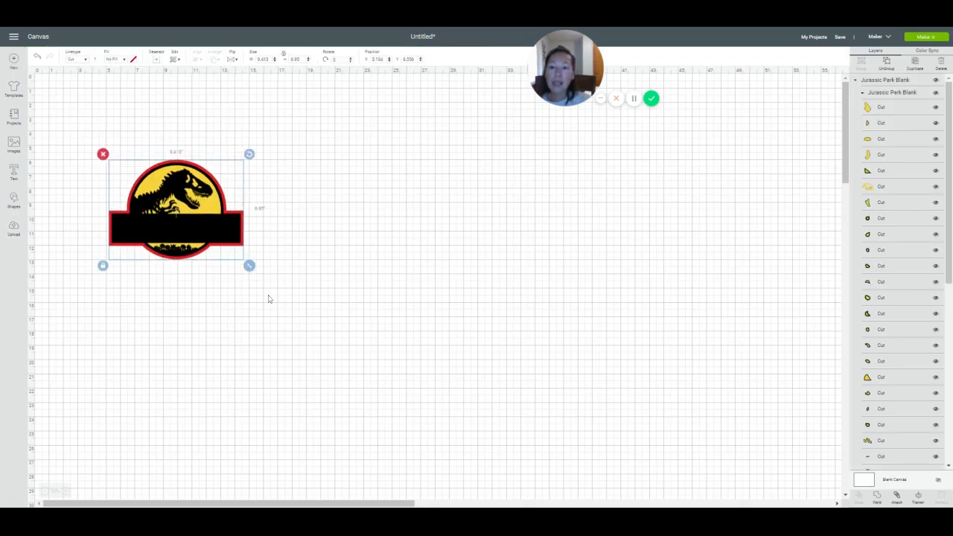
- Enlarge the logo to a width of 30 inches and reposition it higher on the canvas
left_click_drag(252, 268, 438, 403)
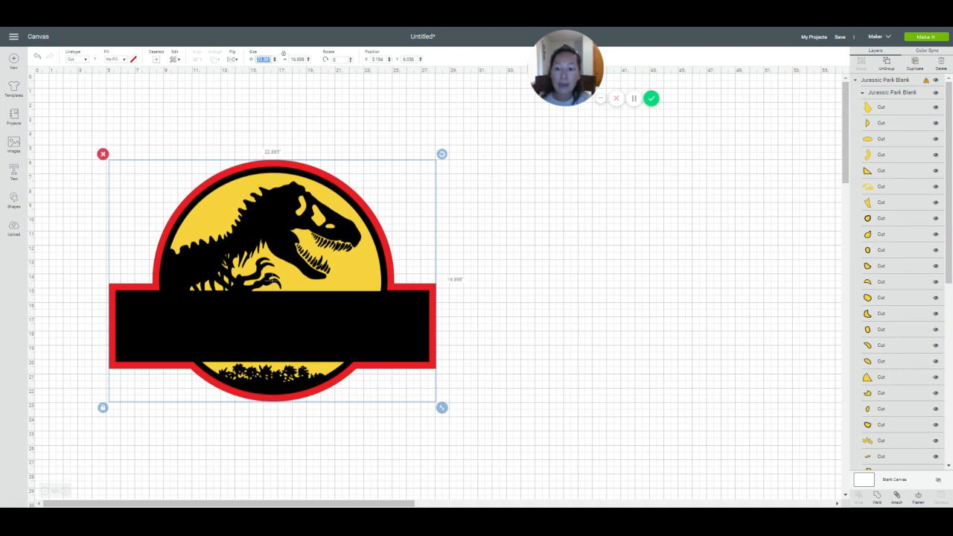
key("Tab")
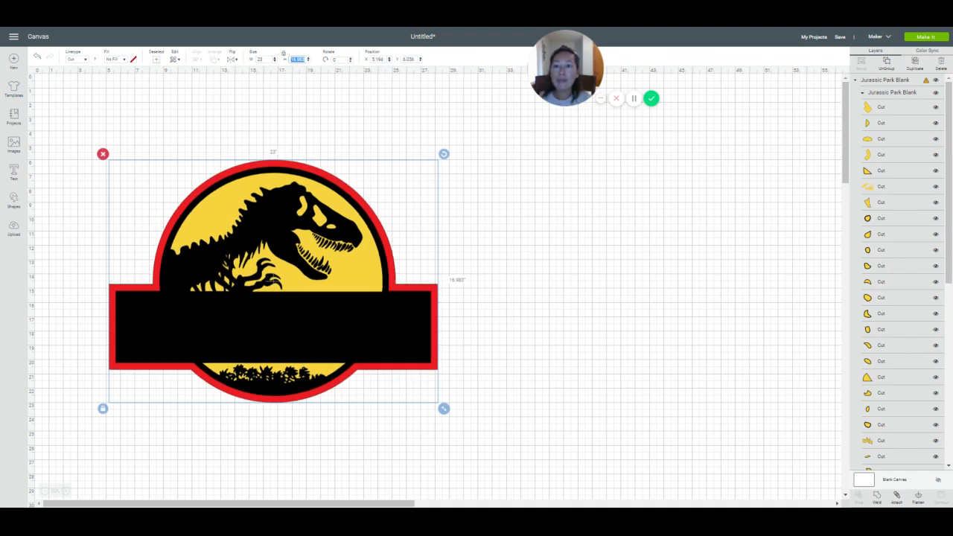
left_click(260, 59)
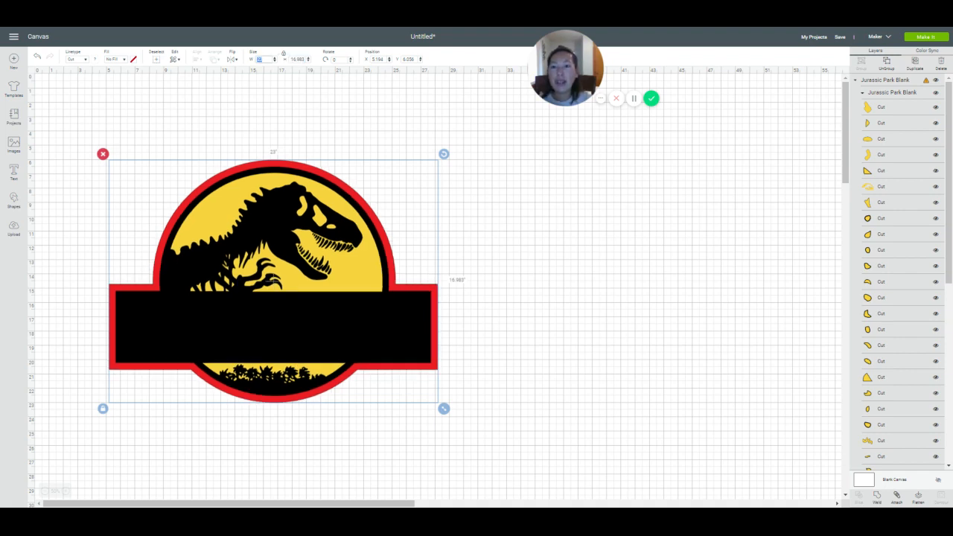
type("3")
key("Tab")
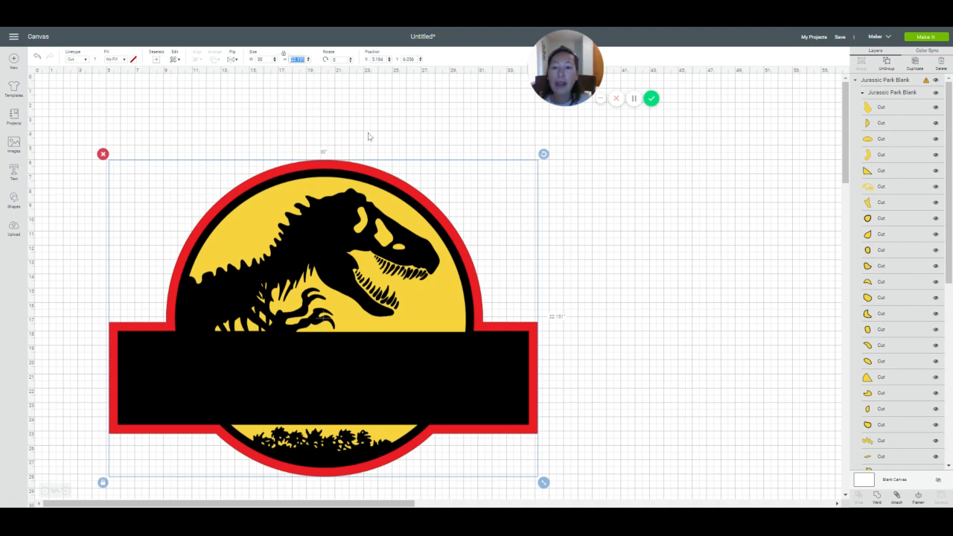
left_click_drag(389, 237, 402, 198)
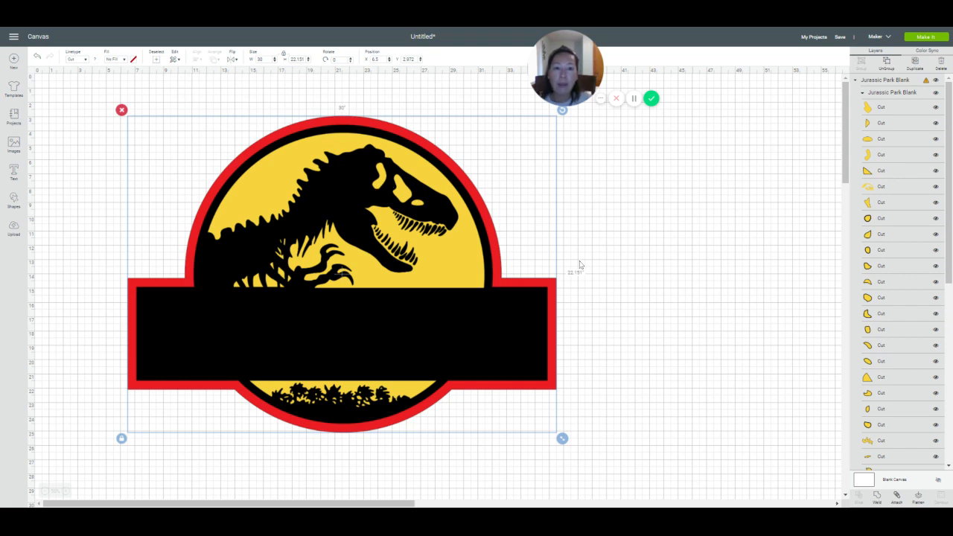
- Ungroup the logo and move the yellow dinosaur layer onto the empty canvas area to the right of the black and red layers
left_click(888, 64)
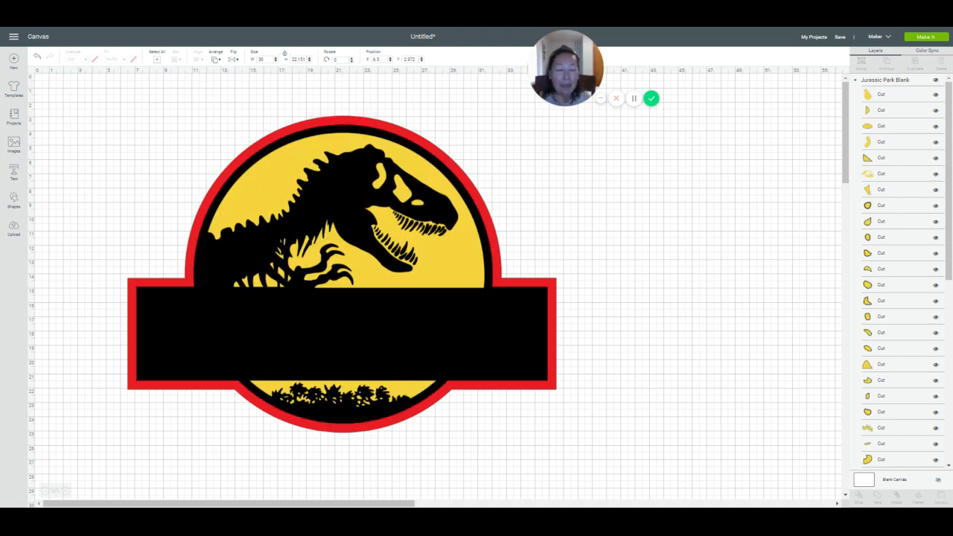
left_click(400, 236)
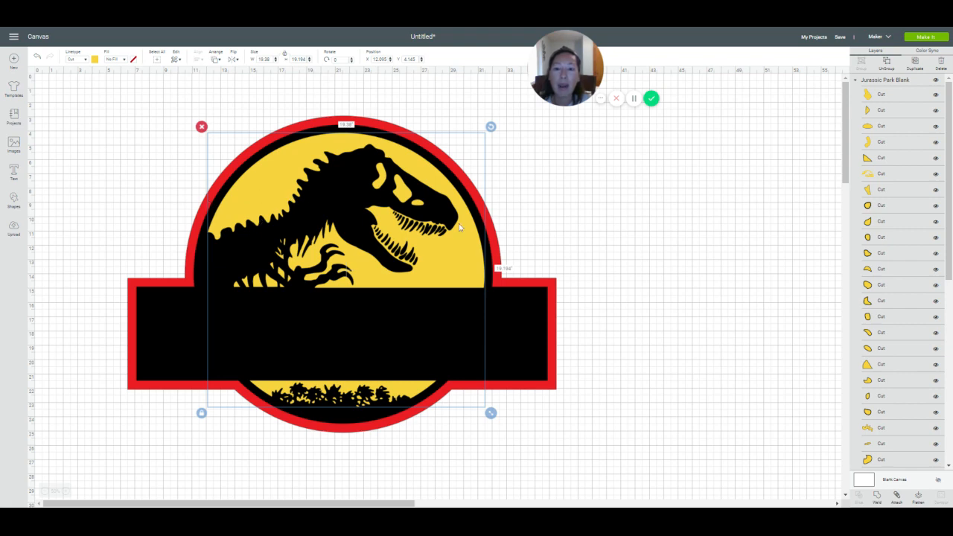
left_click_drag(442, 249, 770, 254)
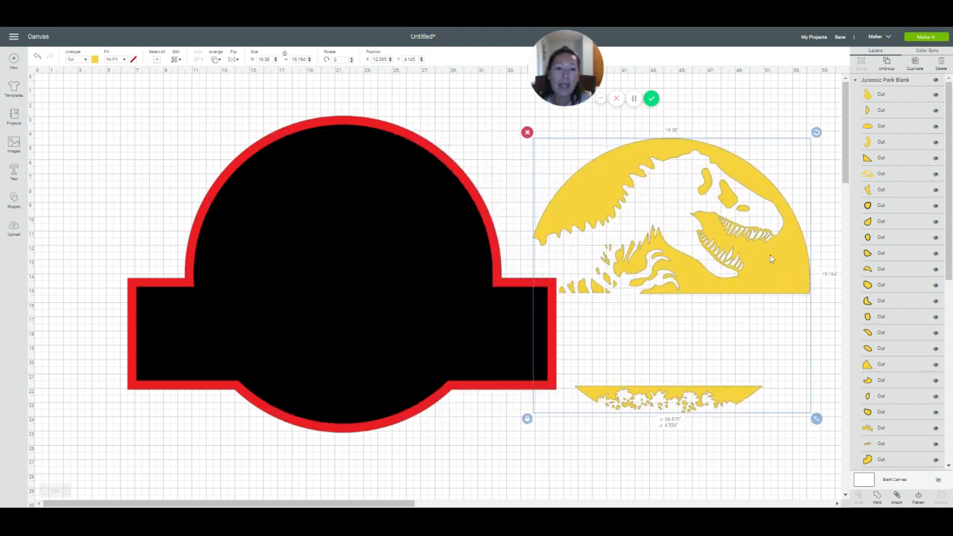
left_click_drag(271, 506, 452, 505)
left_click_drag(398, 280, 231, 286)
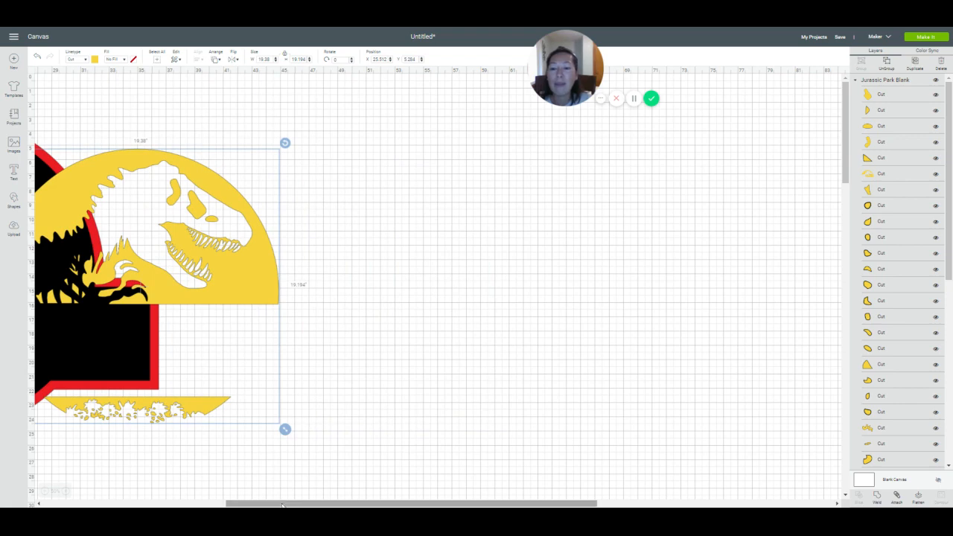
left_click_drag(253, 505, 71, 500)
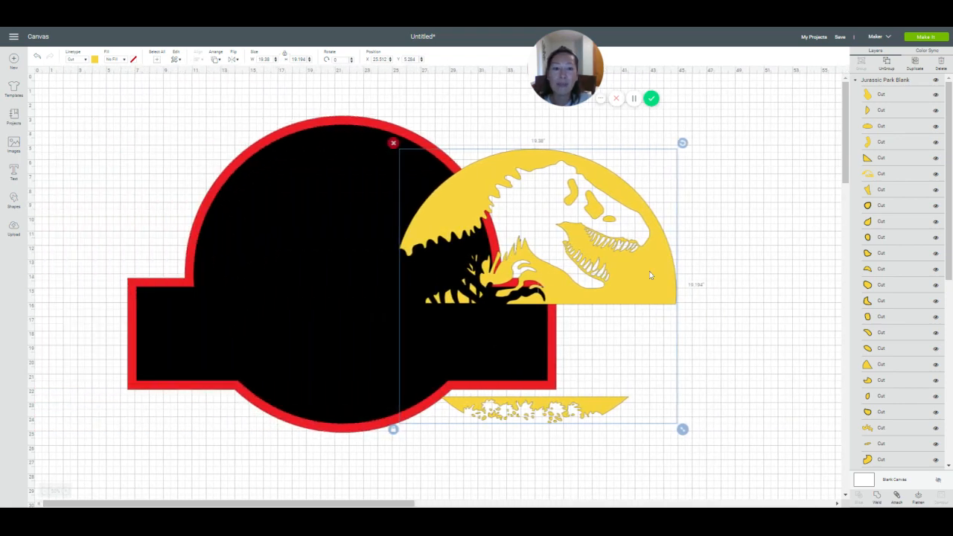
left_click_drag(649, 271, 457, 258)
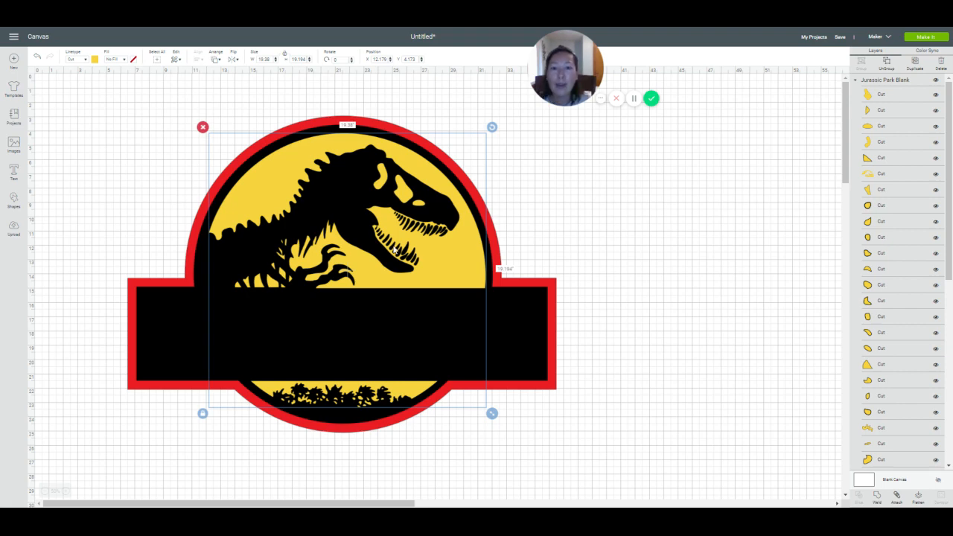
left_click_drag(300, 505, 452, 505)
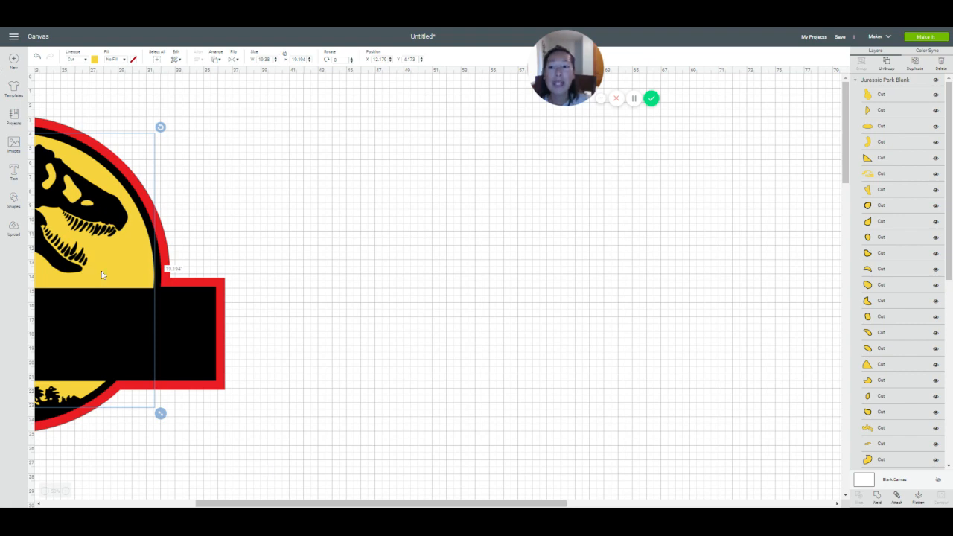
left_click_drag(102, 271, 547, 292)
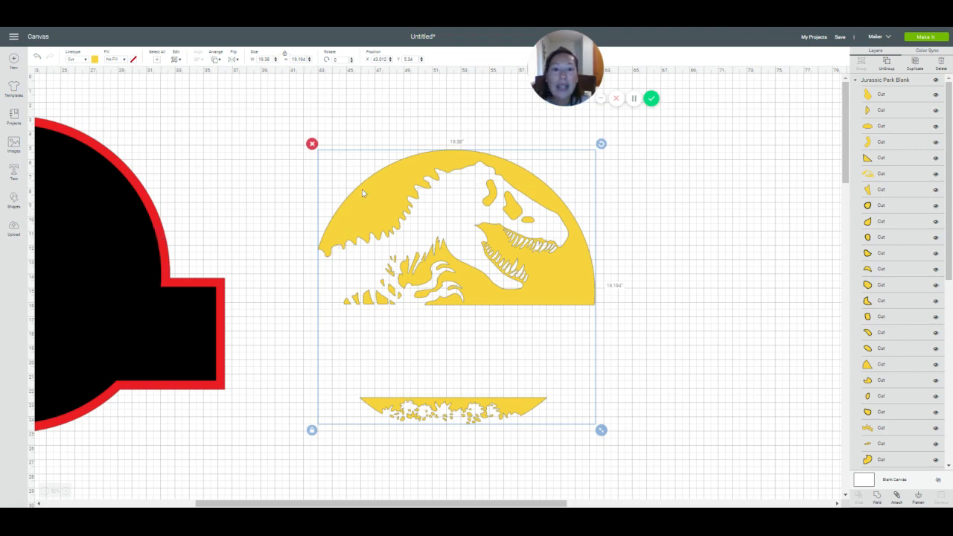
- Insert a circle, enlarge it to about 19.8 inches across and place it over the yellow dinosaur artwork
left_click(14, 201)
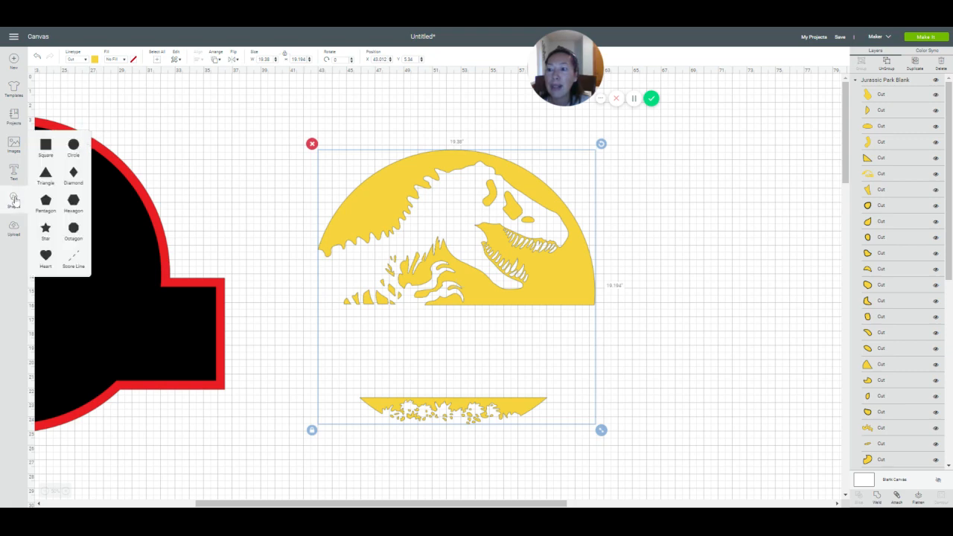
left_click(76, 149)
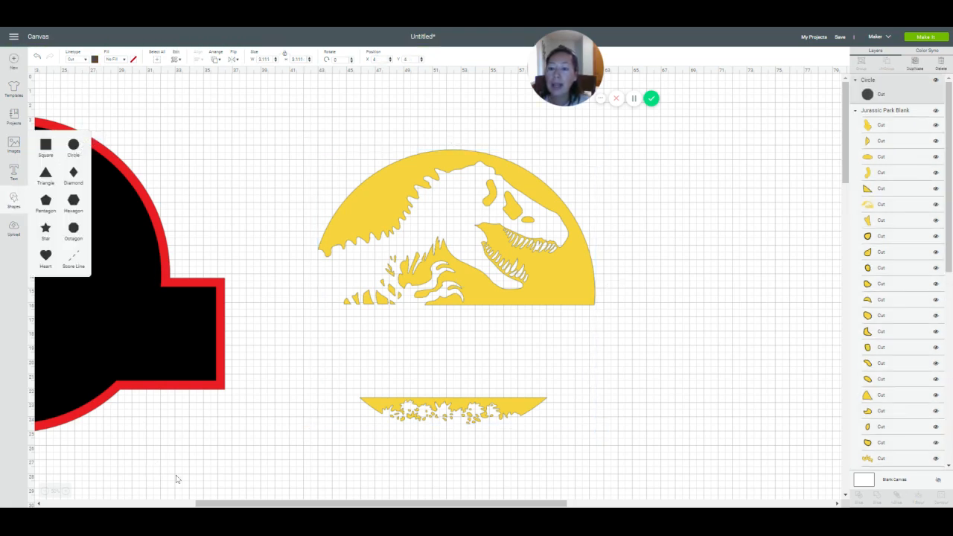
left_click_drag(214, 503, 77, 504)
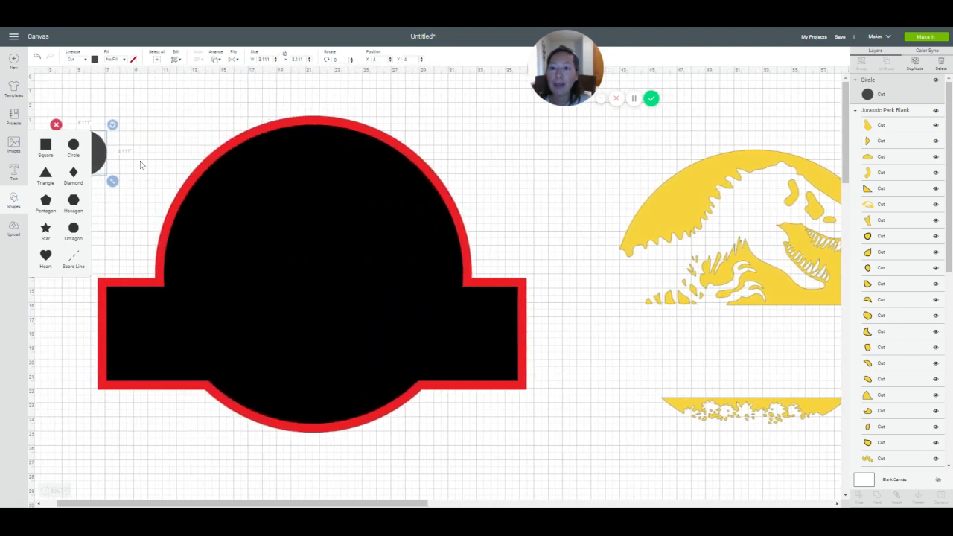
left_click_drag(108, 153, 596, 257)
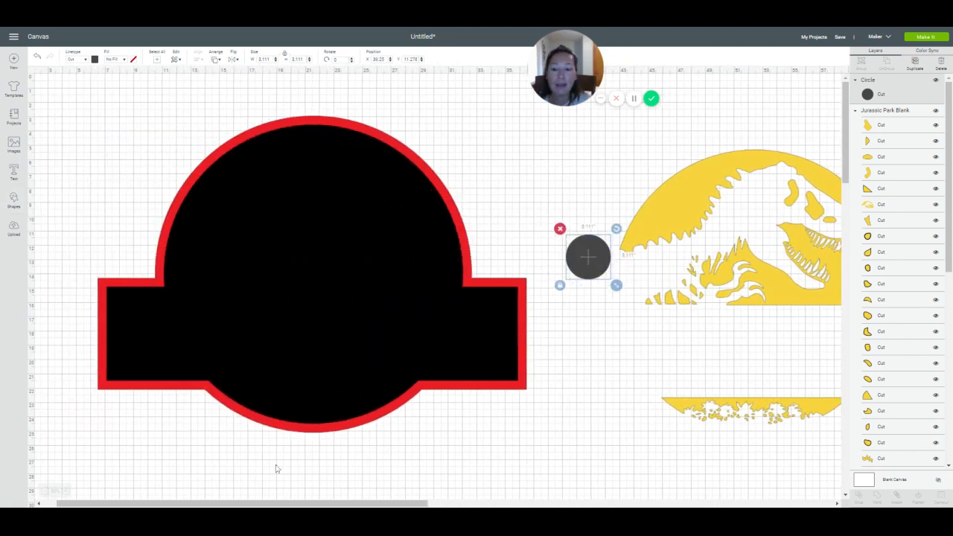
left_click_drag(275, 504, 463, 504)
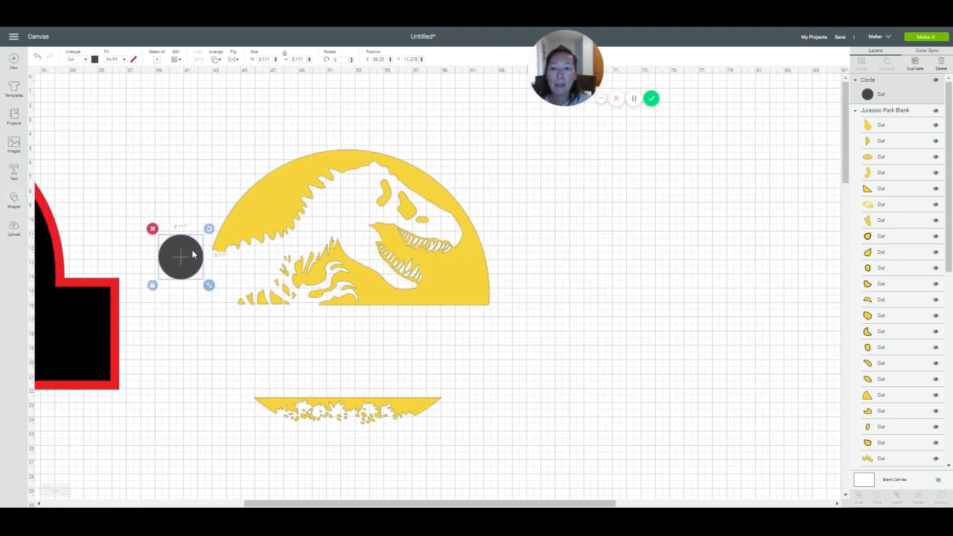
left_click_drag(208, 285, 442, 498)
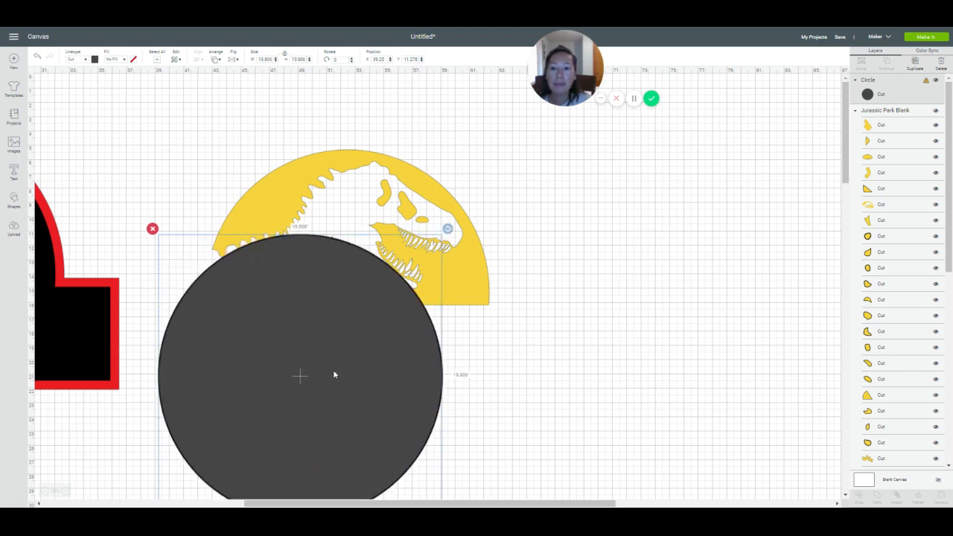
left_click_drag(334, 375, 393, 293)
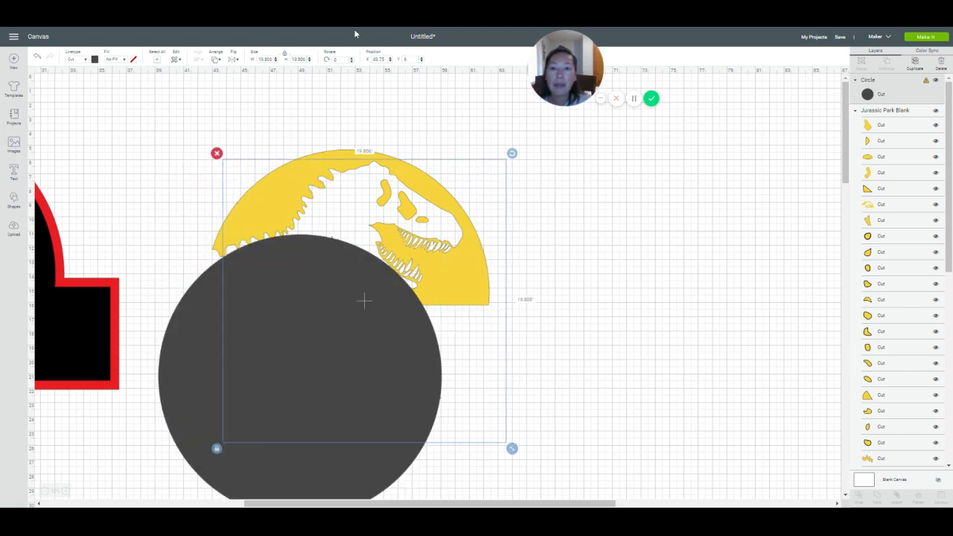
- Set the circle's width to 19.38 inches to match the width of the yellow layer
left_click(344, 155)
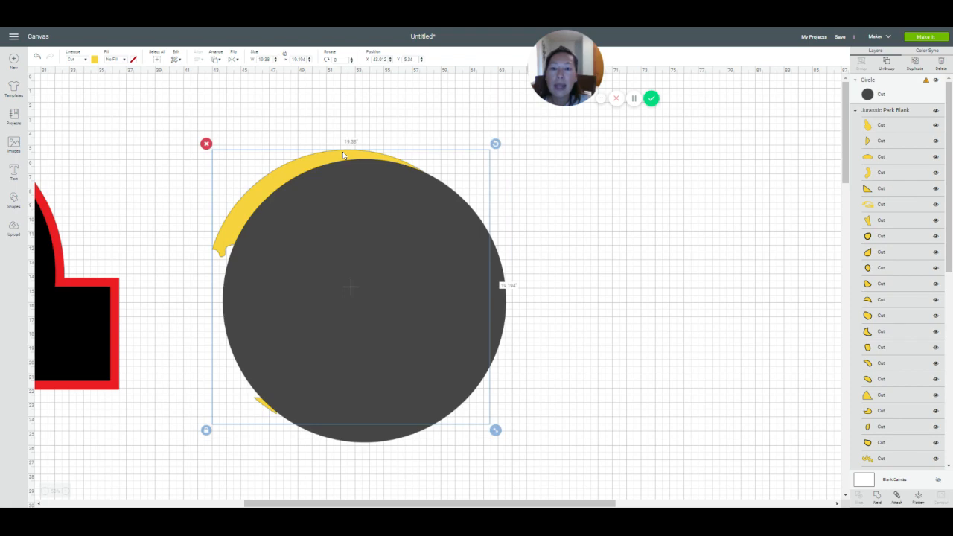
left_click(356, 208)
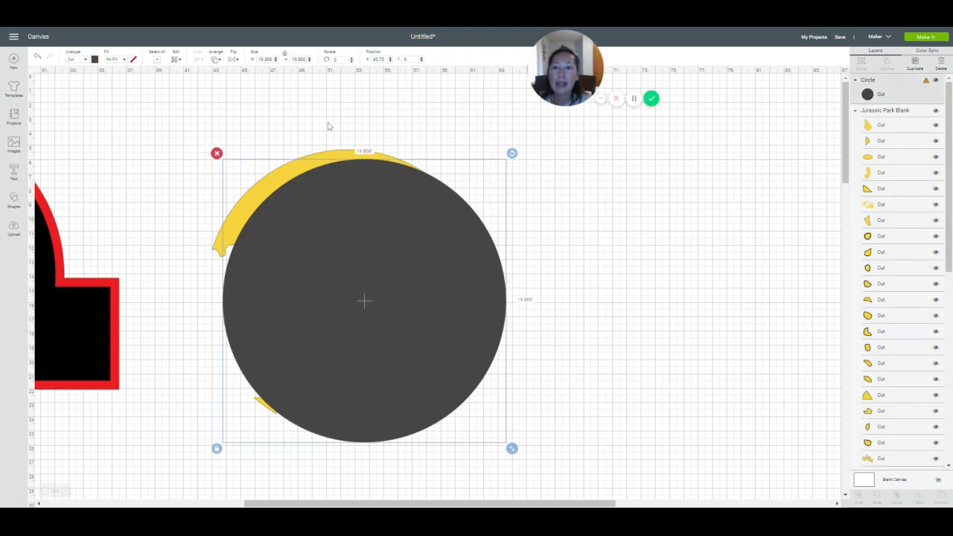
left_click(265, 58)
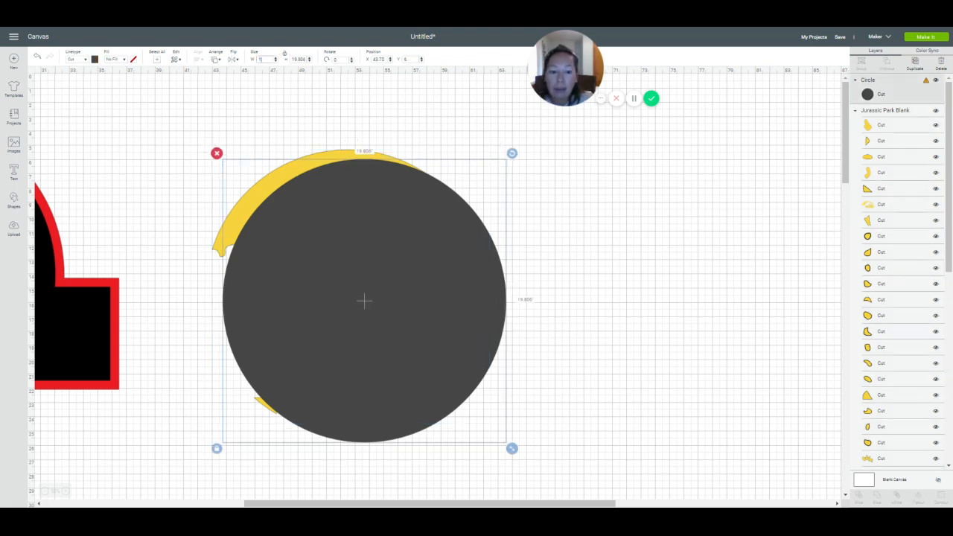
type("19.38")
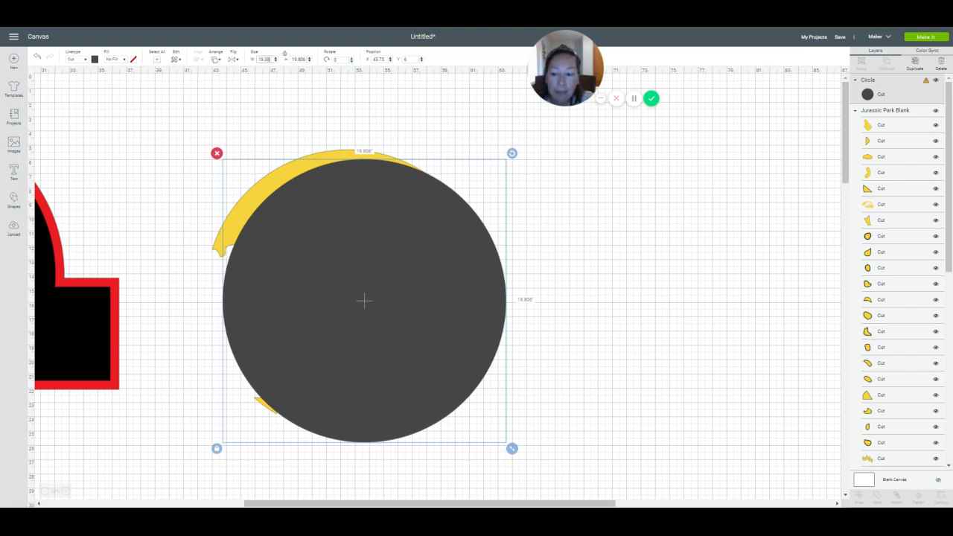
key("Tab")
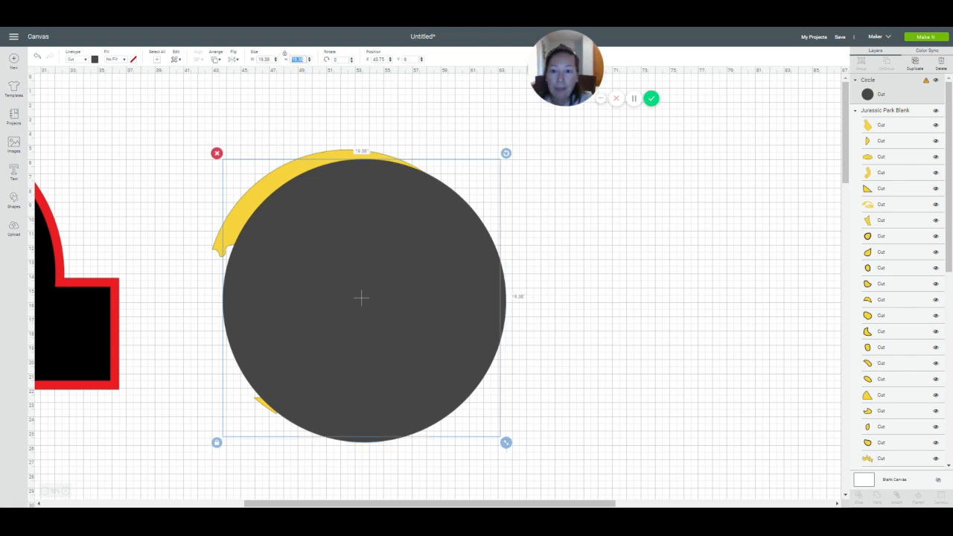
- Align the circle with the yellow artwork's curved outline and stretch it to about 19.77 by 19.6 inches without keeping proportions
left_click(406, 262)
left_click_drag(406, 261, 393, 254)
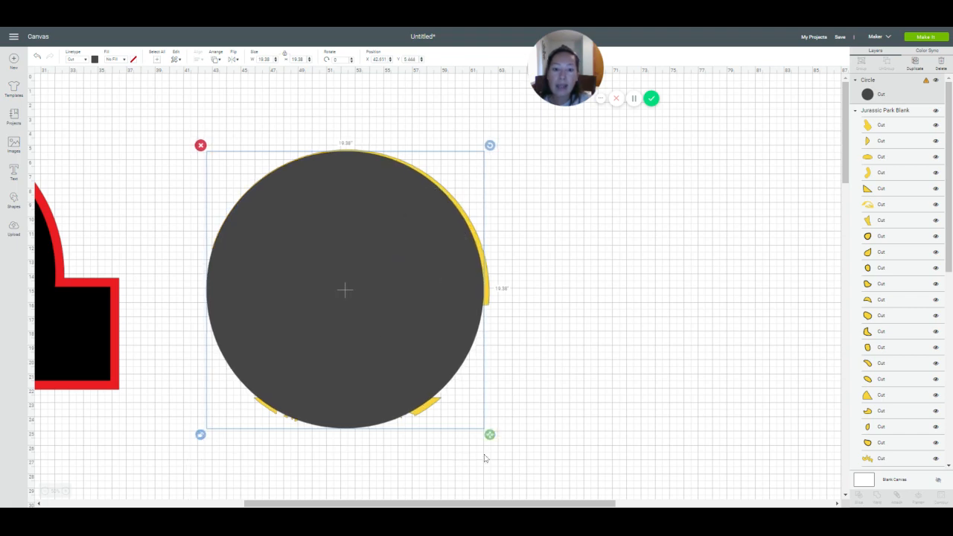
left_click_drag(491, 440, 496, 444)
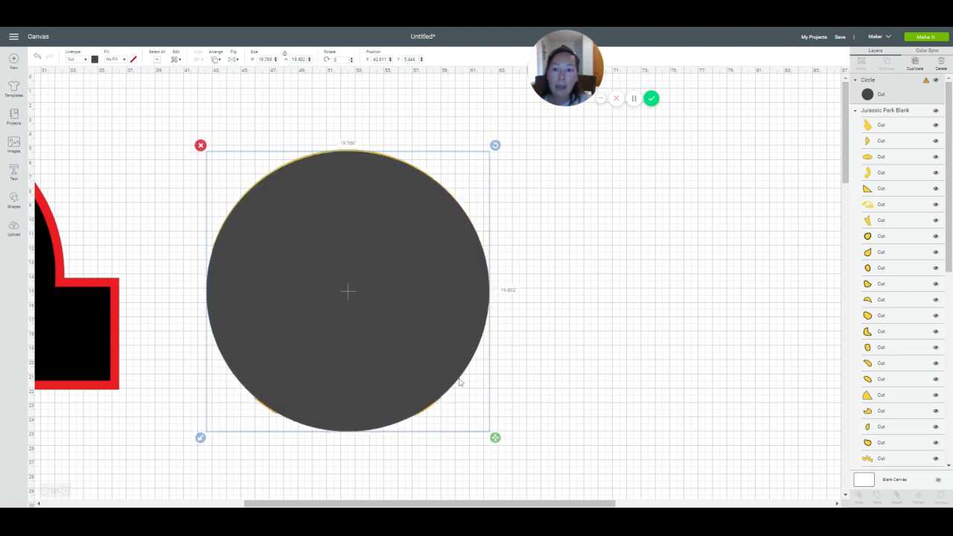
- Move the circle clear to the right of the yellow artwork and shift the yellow layer slightly left and down
left_click_drag(400, 283, 751, 273)
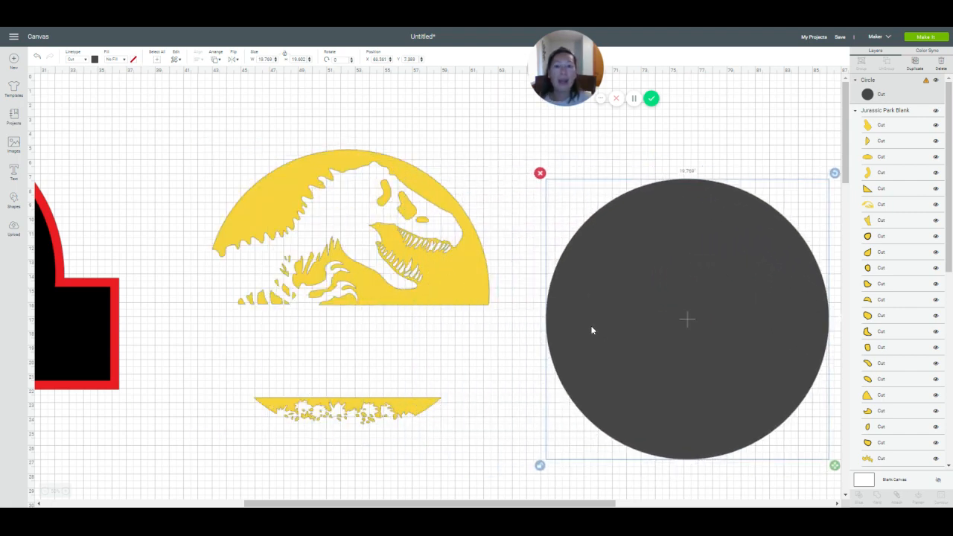
left_click(481, 282)
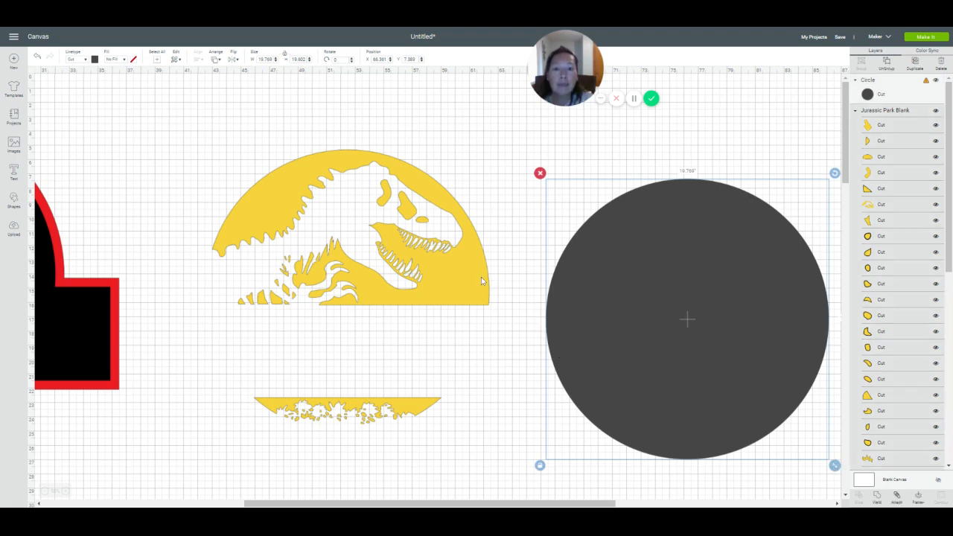
left_click_drag(463, 289, 444, 290)
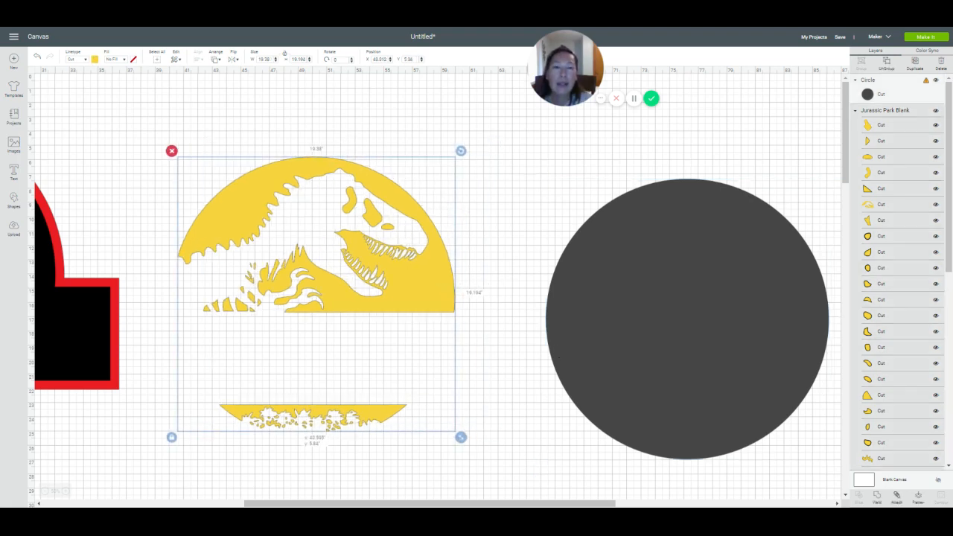
- Duplicate the yellow layer, park one copy low on the canvas and place the other above it, beside the circle
left_click(916, 64)
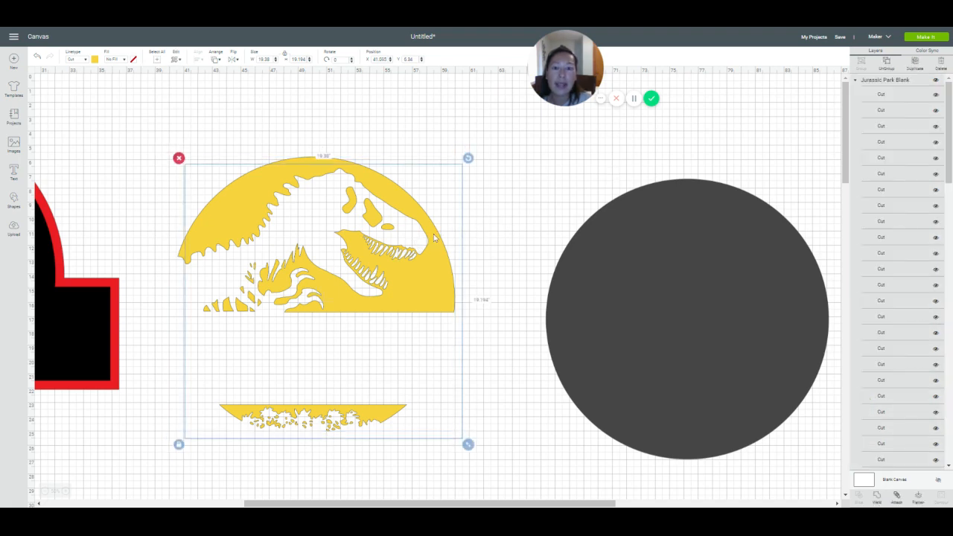
left_click_drag(436, 253, 472, 428)
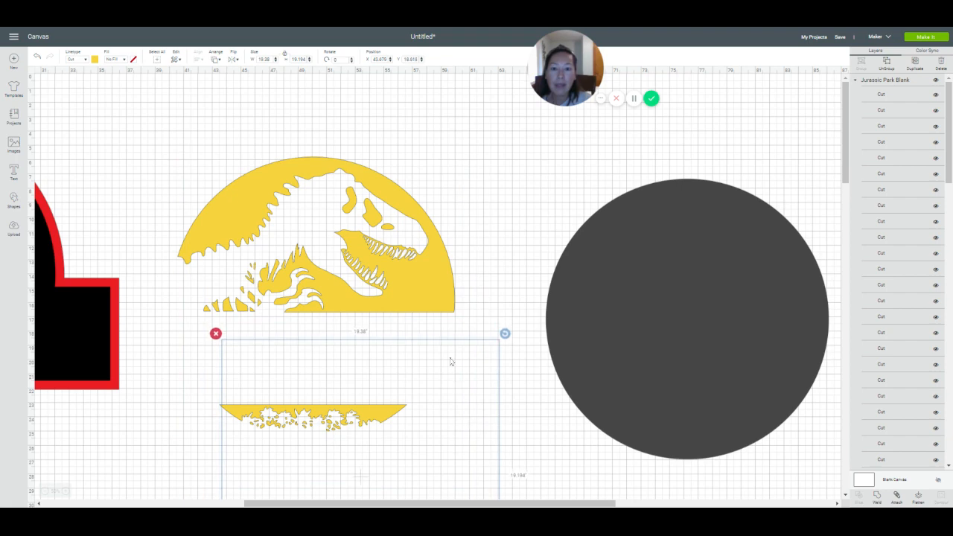
left_click_drag(442, 304, 497, 503)
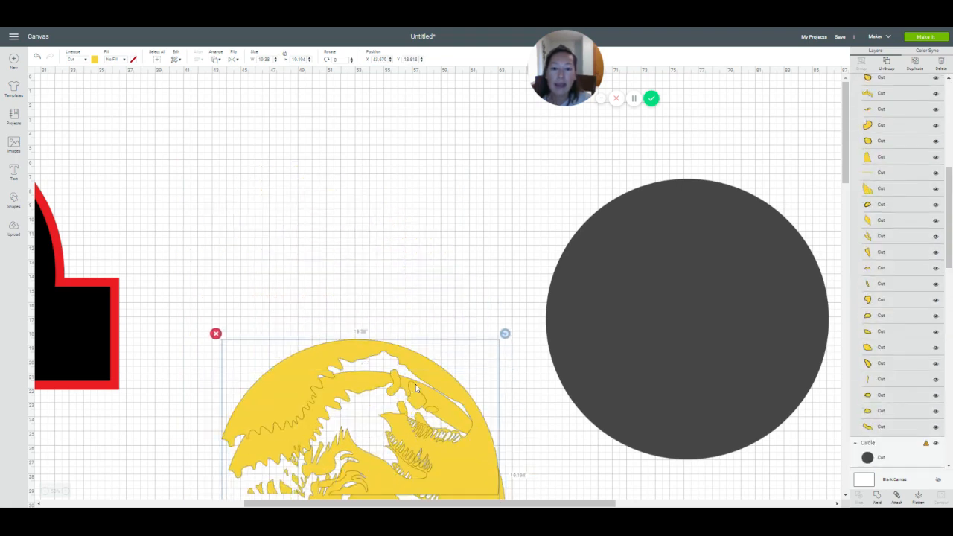
left_click_drag(416, 385, 508, 501)
left_click_drag(315, 398, 279, 142)
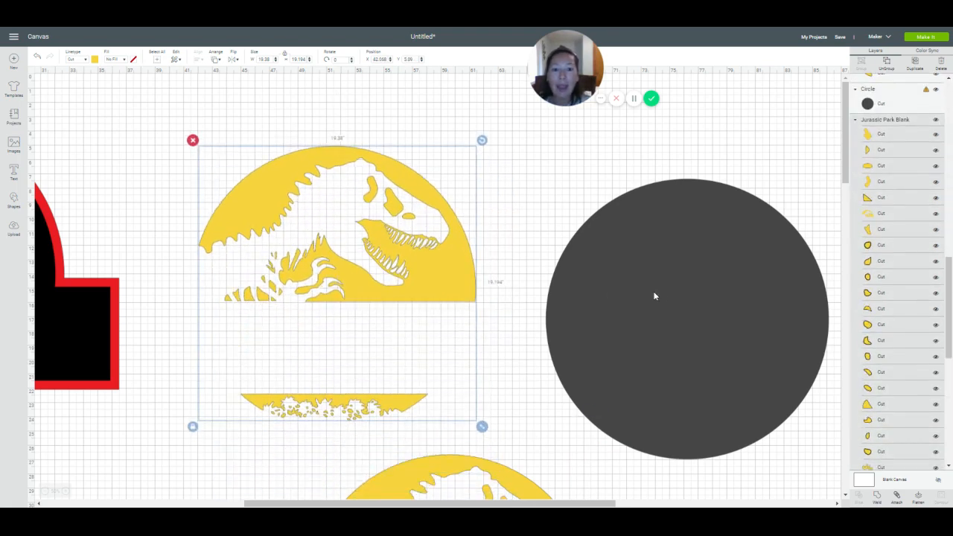
- Move the circle partly over the upper yellow copy and bring that yellow copy to the front
left_click_drag(653, 293, 427, 252)
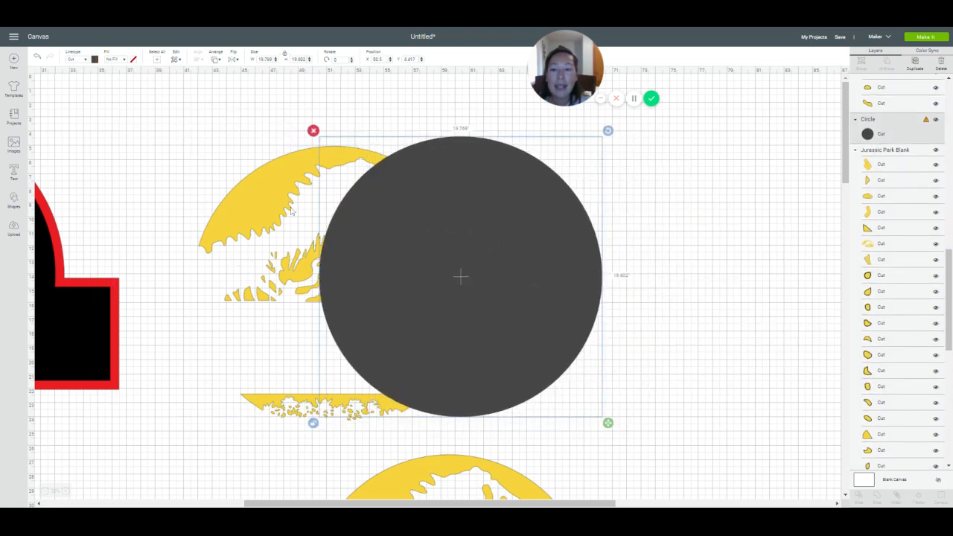
left_click(249, 213)
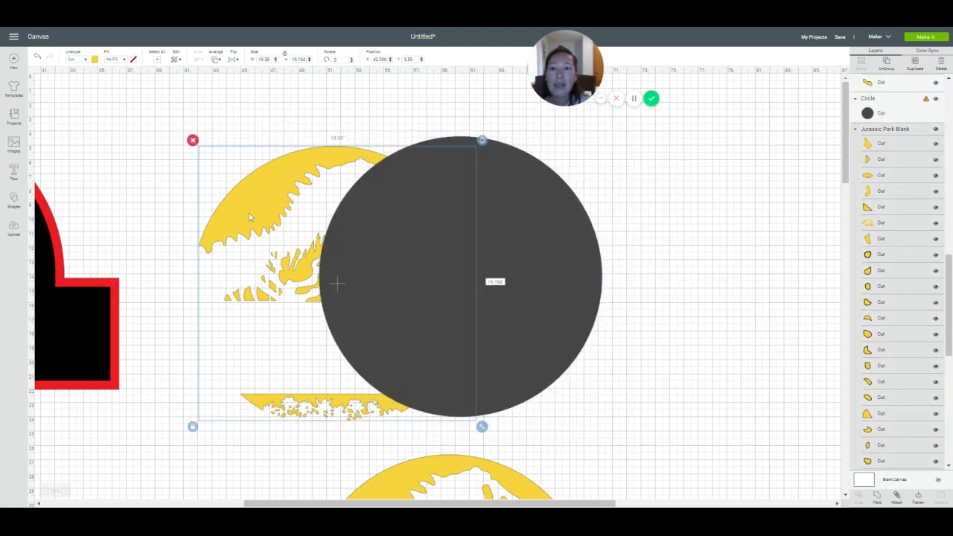
left_click(217, 64)
left_click(231, 111)
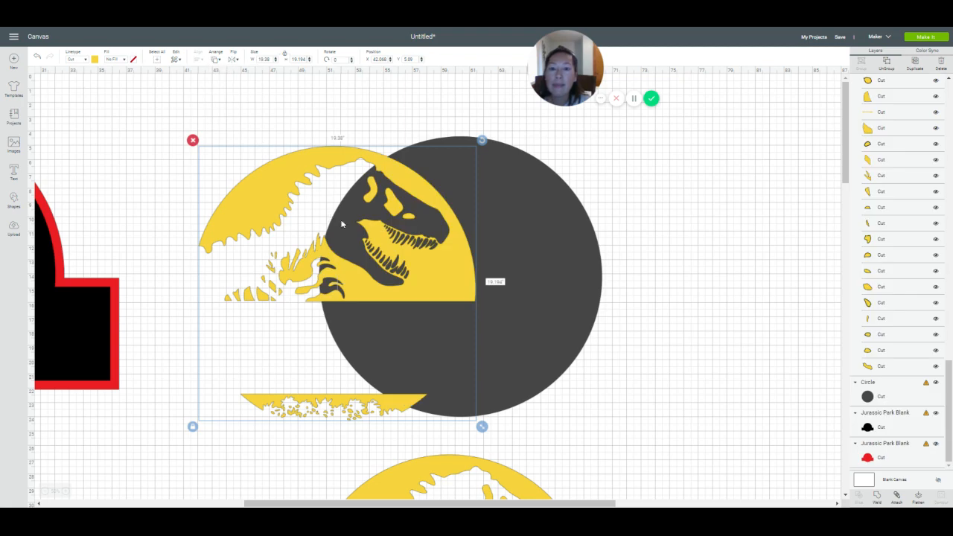
- Move the yellow copy over the dark circle and enlarge it proportionally to about 23.05 by 22.83 inches
left_click_drag(441, 259, 554, 239)
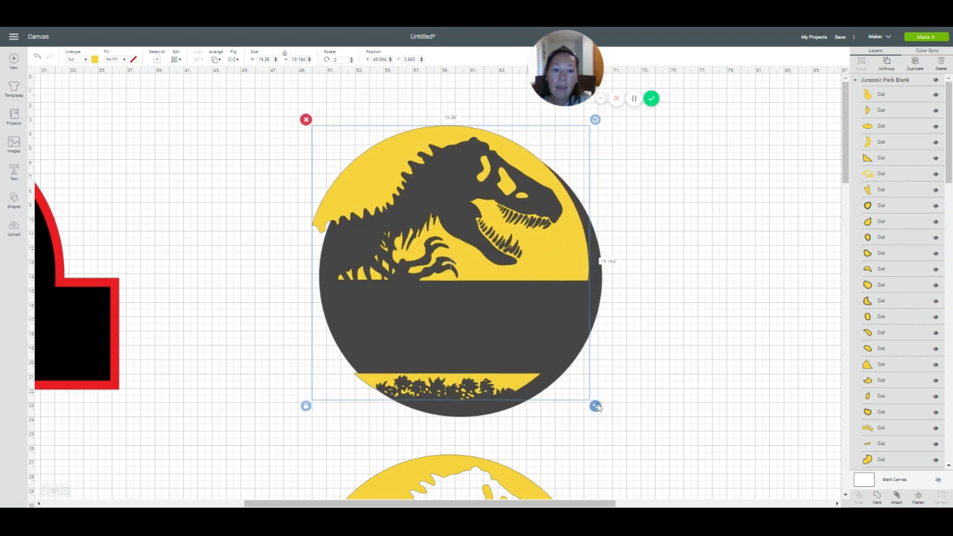
left_click_drag(596, 406, 618, 429)
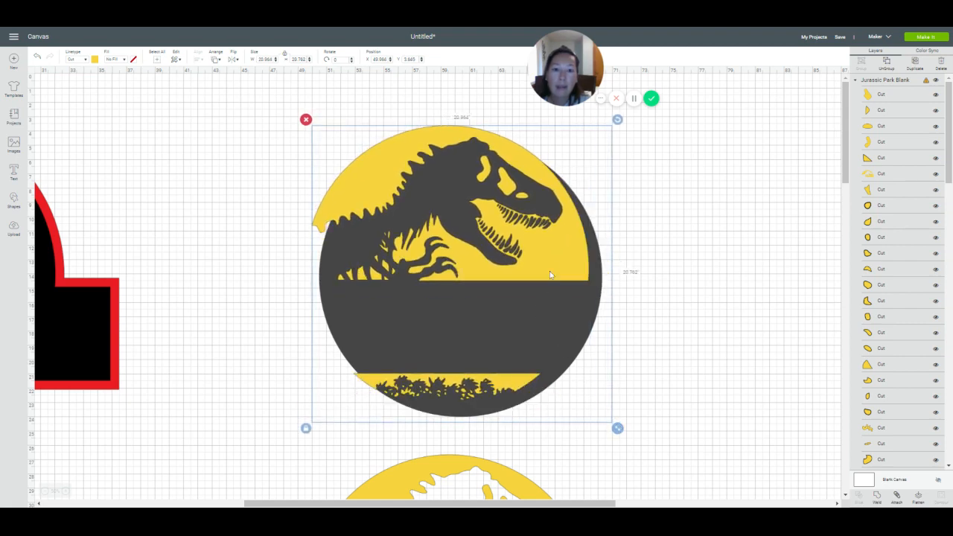
left_click_drag(550, 276, 554, 285)
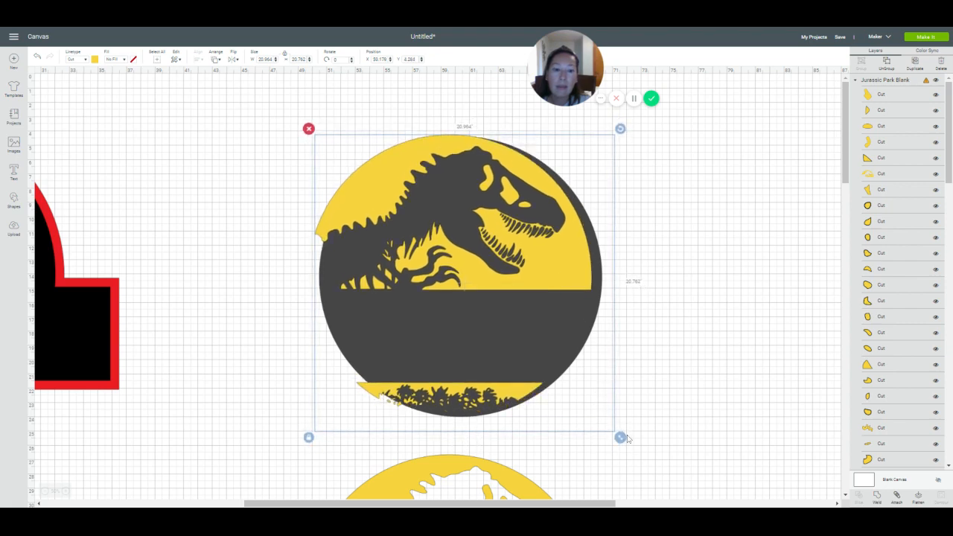
left_click_drag(628, 440, 651, 467)
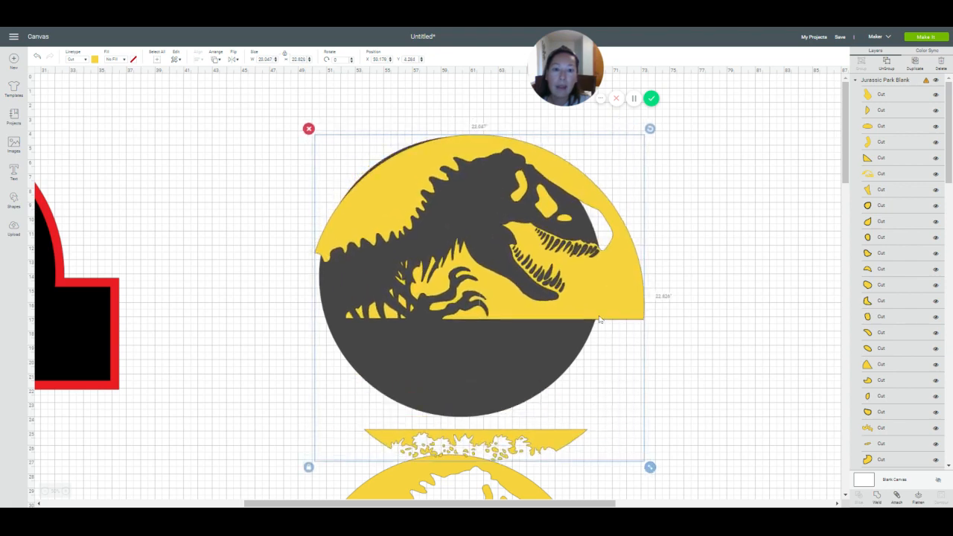
- Shift the enlarged yellow copy left and slightly up to centre it over the circle
left_click_drag(587, 276, 587, 289)
scroll(587, 288, "down", 1)
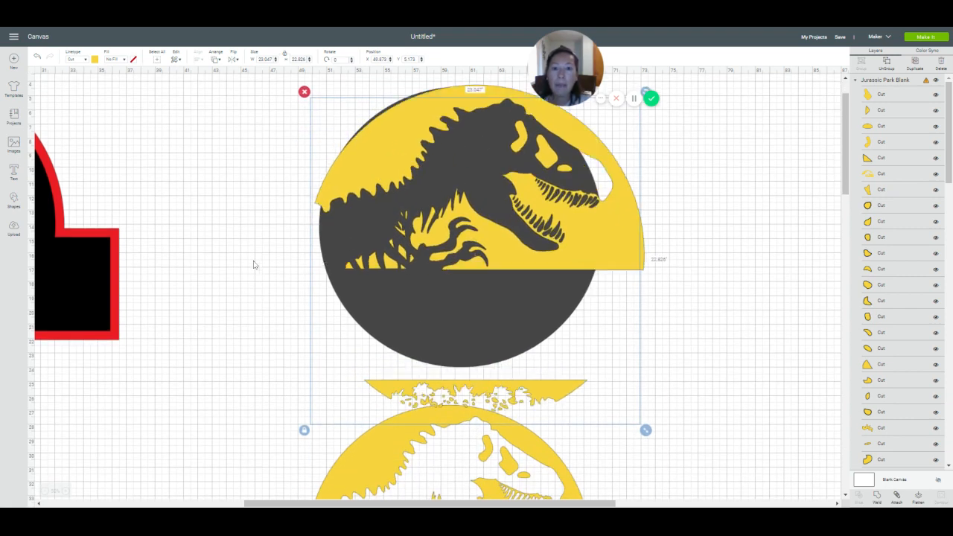
mouse_move(602, 247)
left_mouse_down()
mouse_move(590, 254)
mouse_move(598, 244)
left_mouse_up()
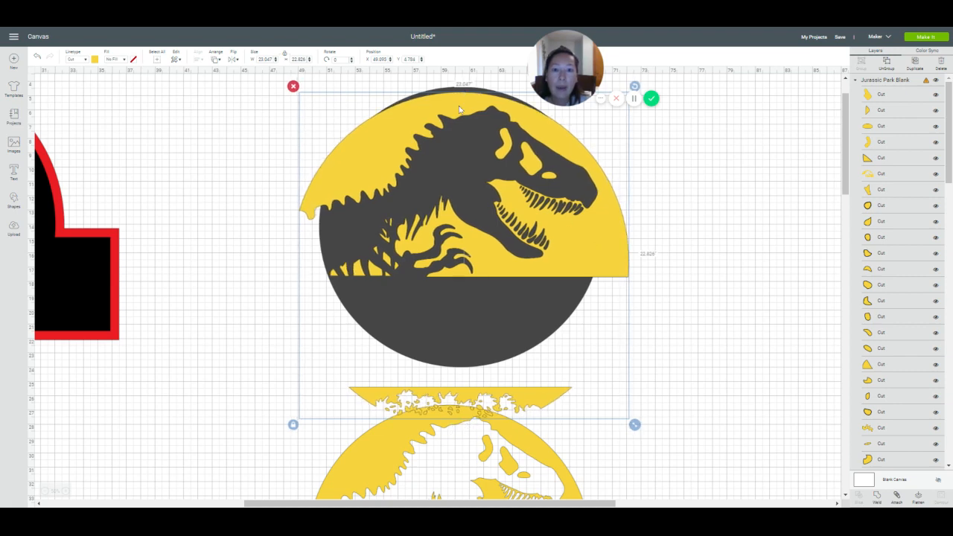
left_click_drag(460, 110, 458, 92)
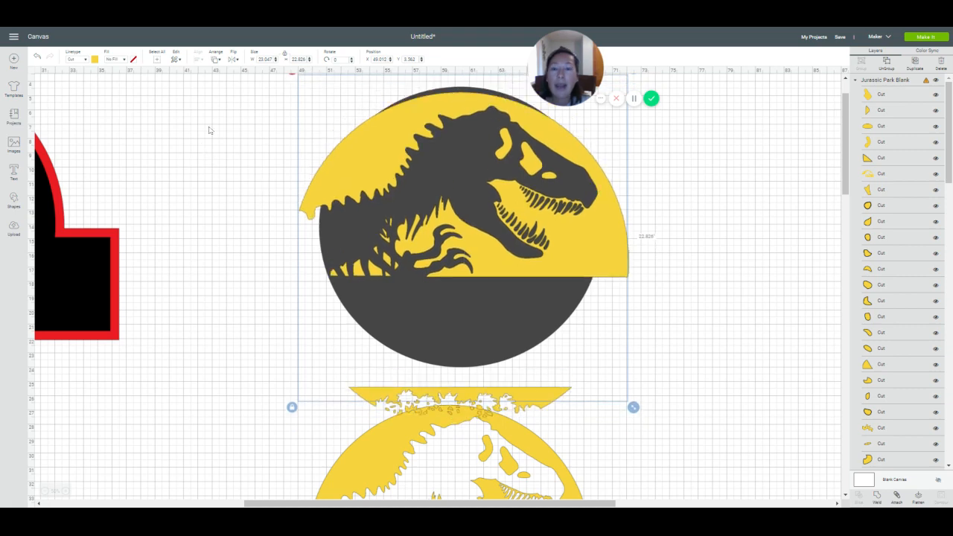
- Move the yellow copy and circle down together, then nudge the yellow copy slightly left and down to fit the snout inside the circle
left_click_drag(207, 124, 437, 300)
left_click_drag(524, 287, 515, 335)
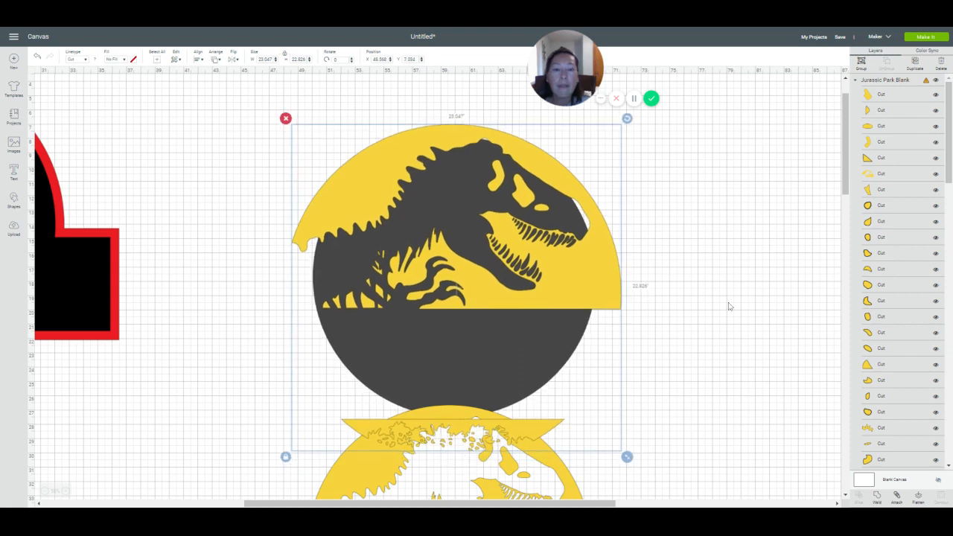
mouse_move(608, 278)
left_mouse_down()
mouse_move(606, 254)
mouse_move(603, 265)
left_mouse_up()
left_click(625, 261)
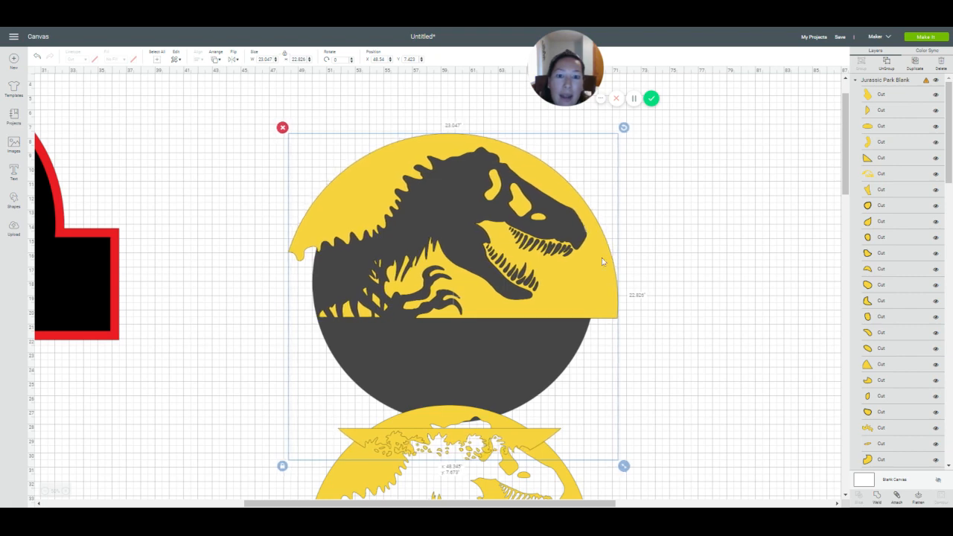
left_click(272, 181)
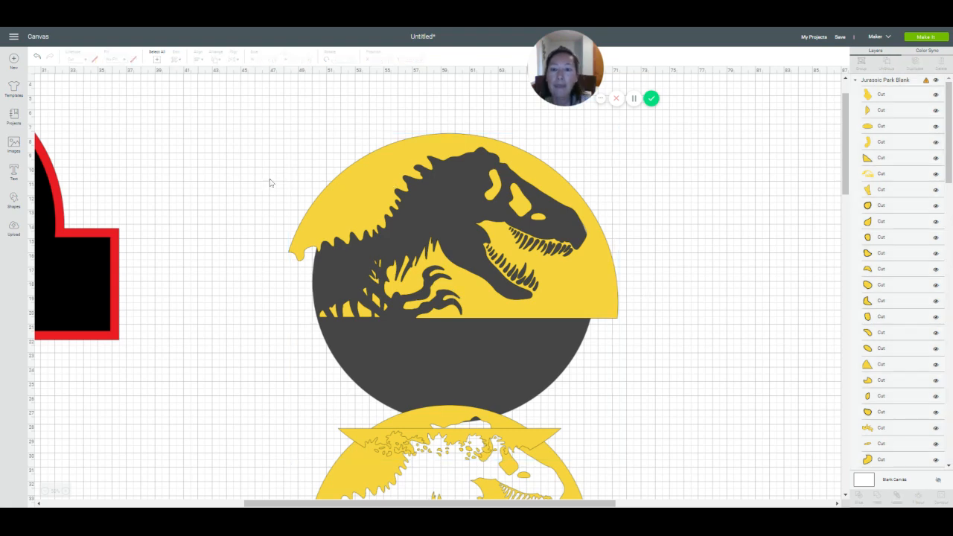
- Bring the circle to the front and nudge the yellow copy slightly up behind it to adjust the overhang
left_click(502, 372)
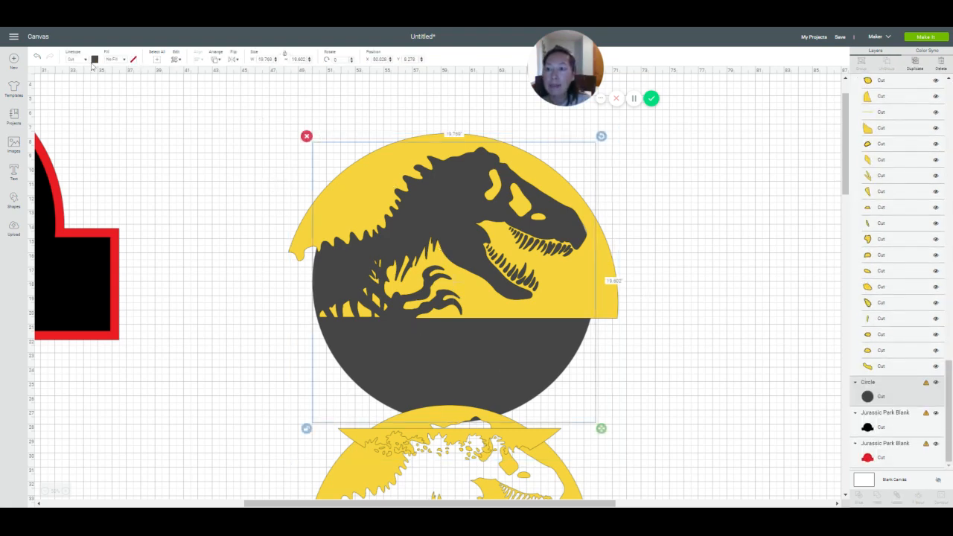
left_click(216, 58)
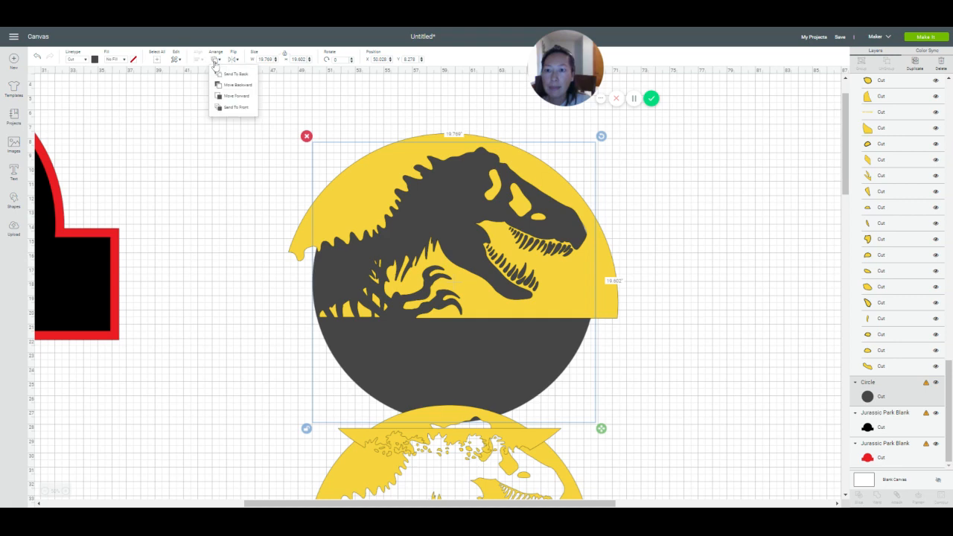
left_click(217, 108)
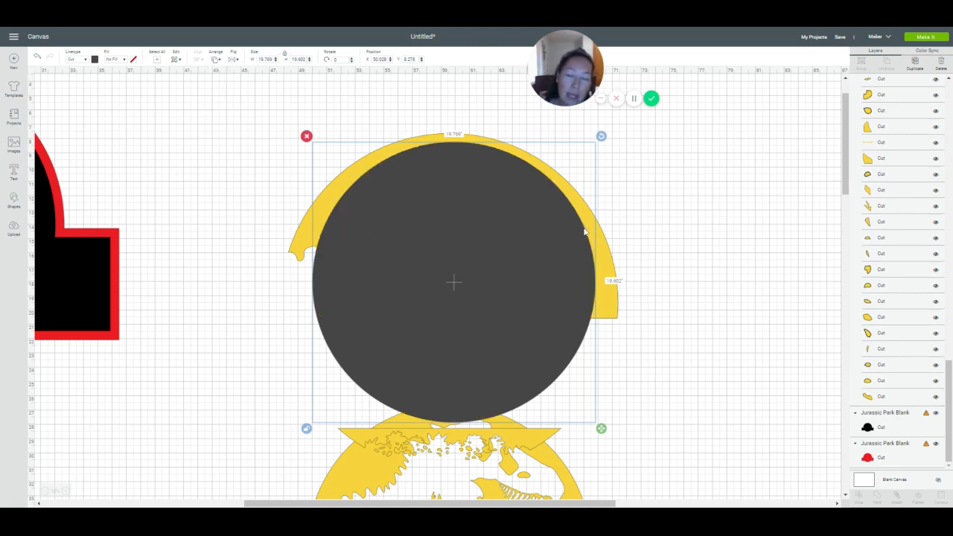
left_click(619, 303, "shift")
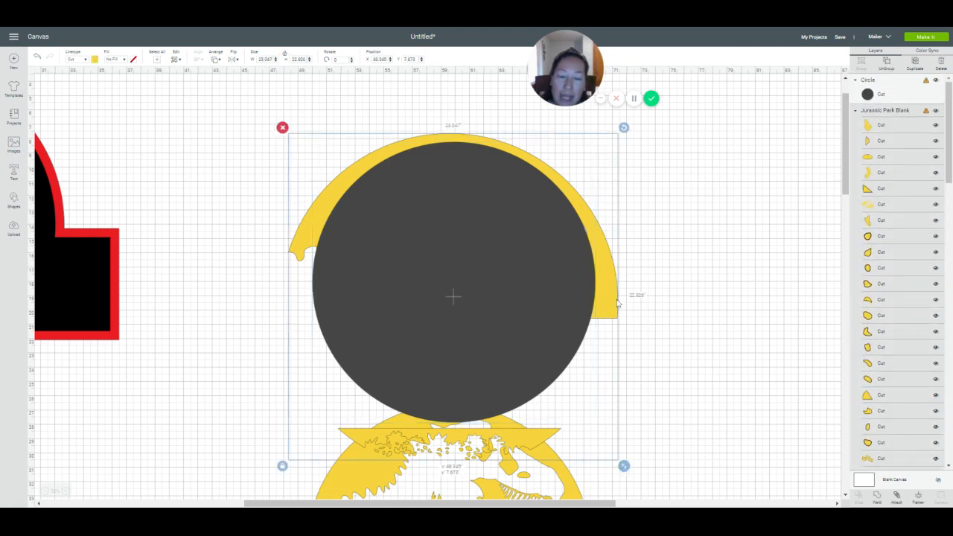
left_click_drag(616, 303, 618, 301)
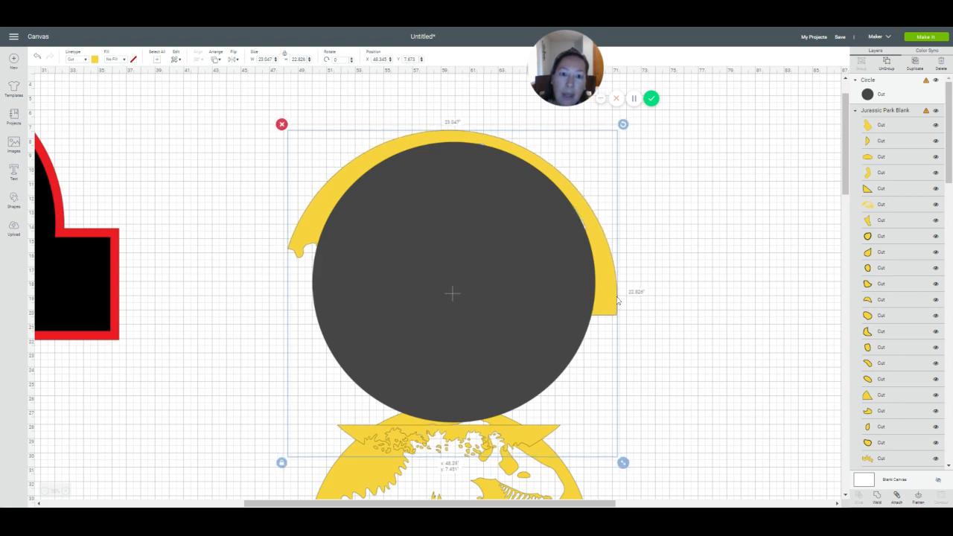
left_click(683, 277)
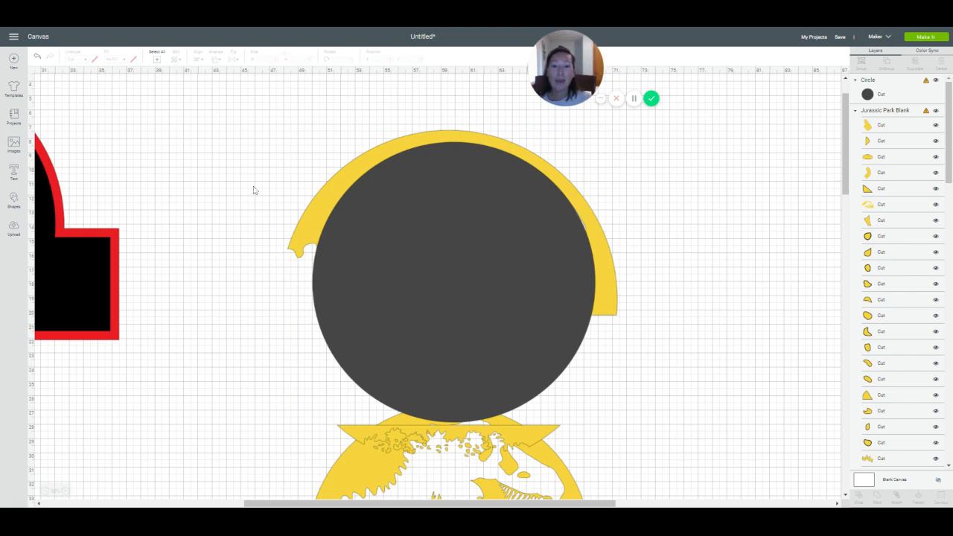
- Move the circle backward behind the yellow copy
left_click(333, 185)
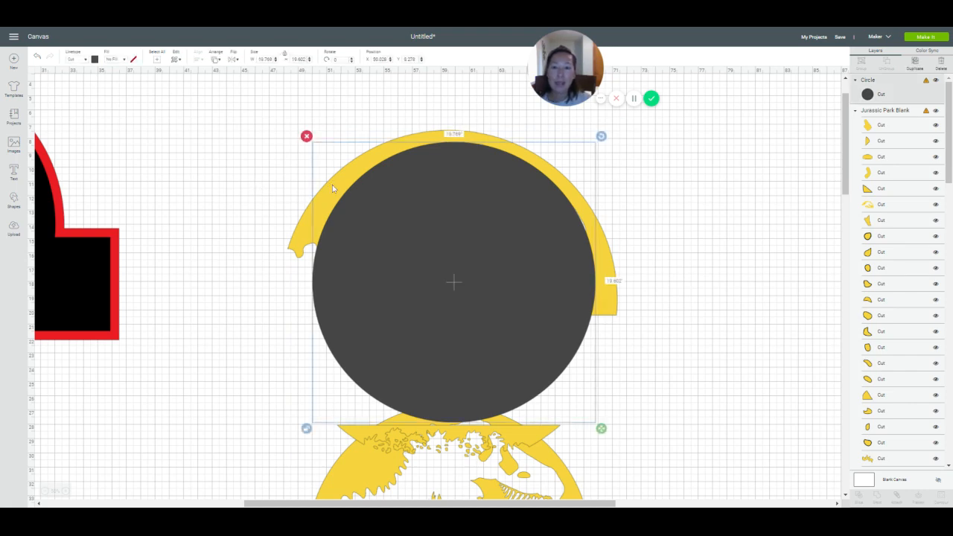
left_click(216, 60)
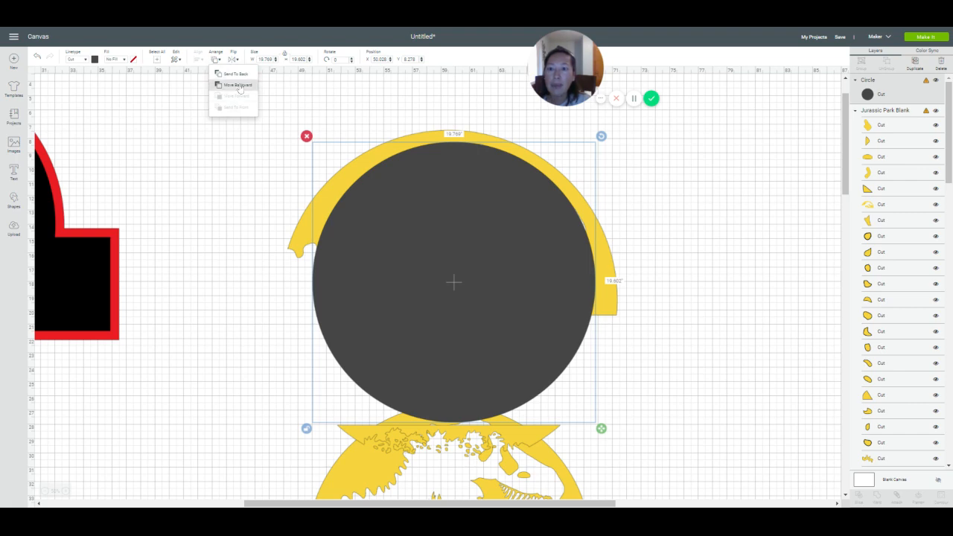
left_click(238, 86)
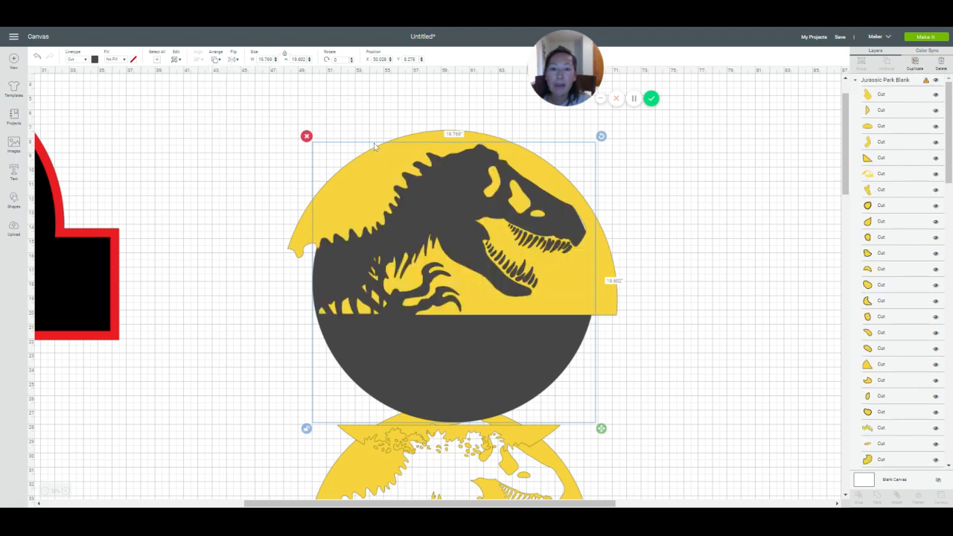
left_click(677, 233)
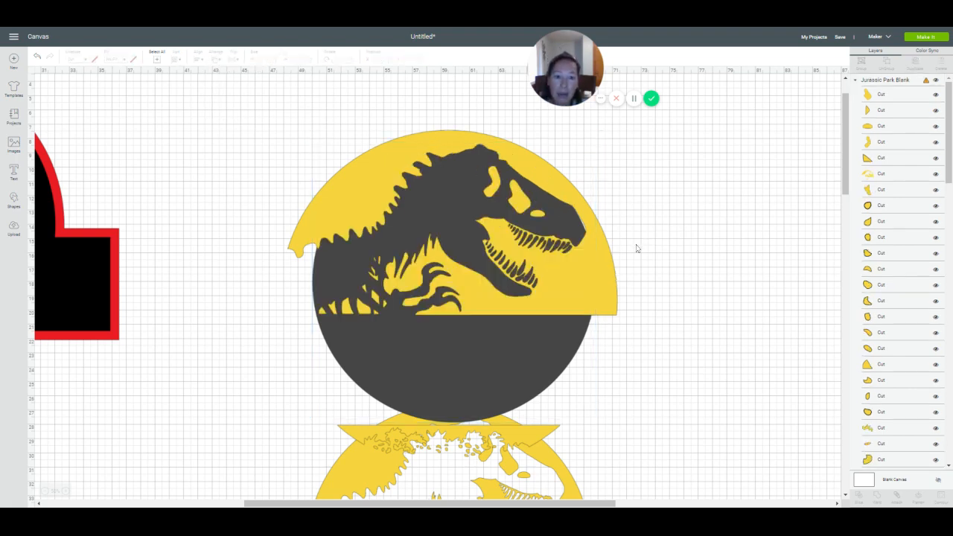
left_click(610, 260)
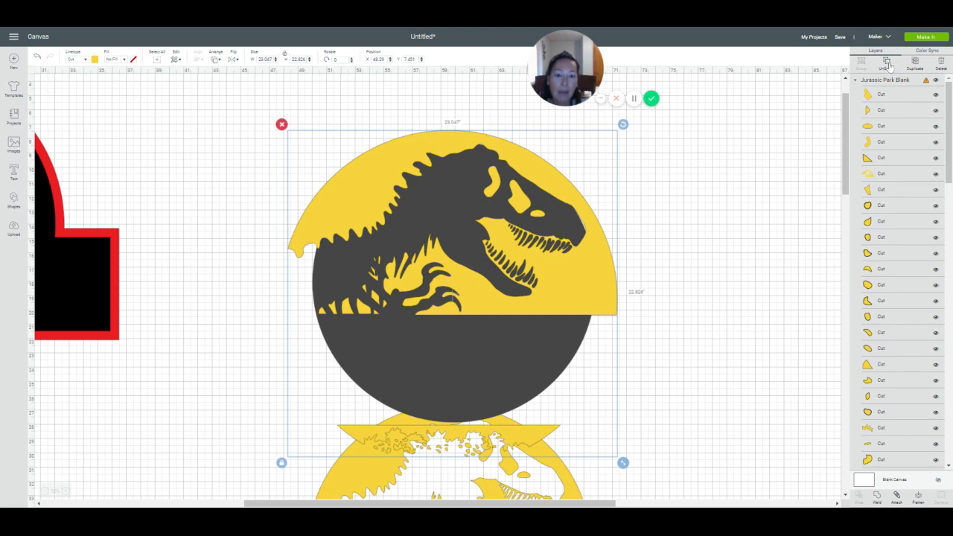
left_click(273, 192)
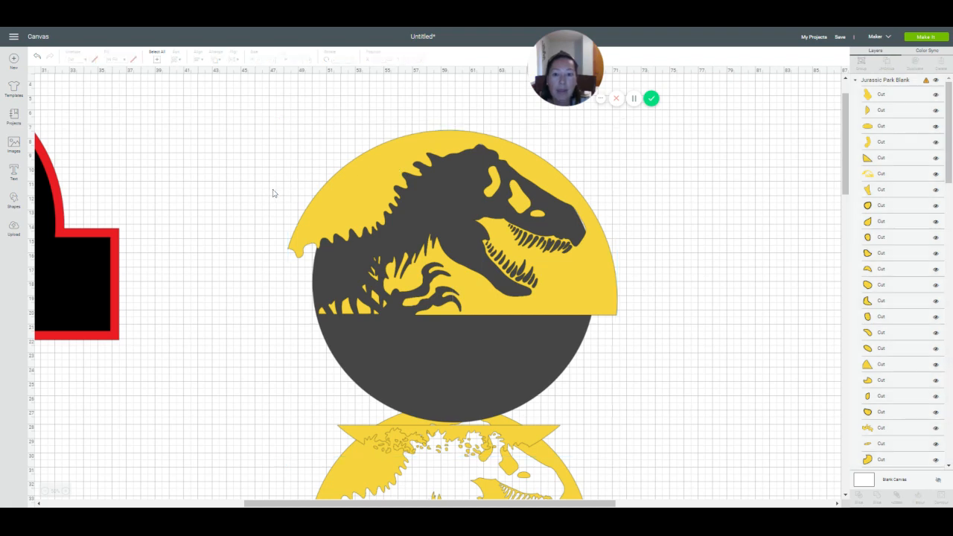
left_click_drag(254, 196, 372, 262)
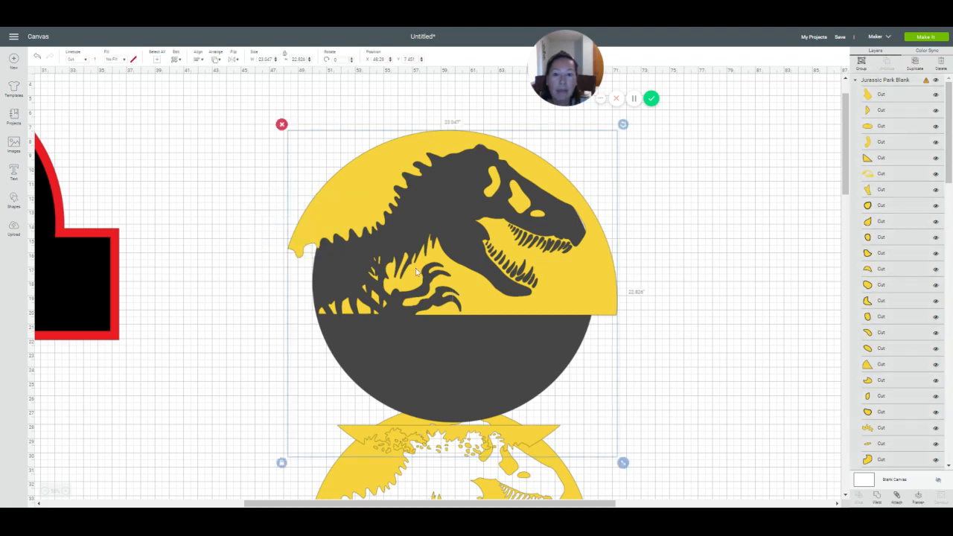
left_click(710, 193)
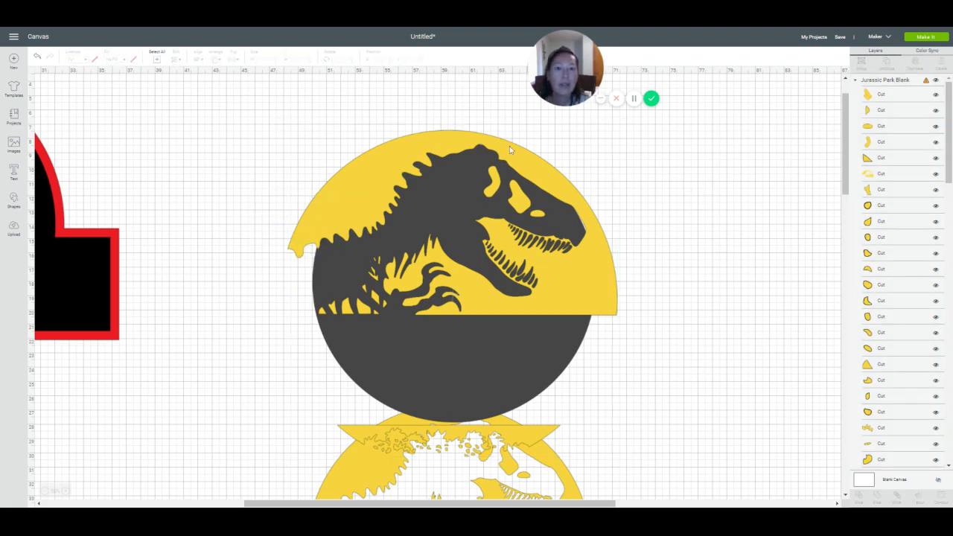
- Weld the yellow copy into a single layer and slice it with the circle
left_click(442, 144)
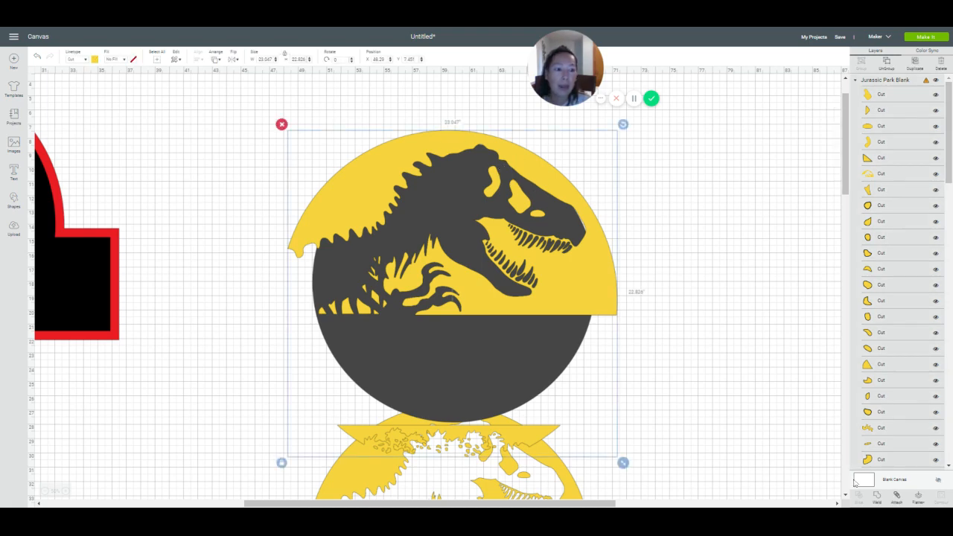
left_click(878, 498)
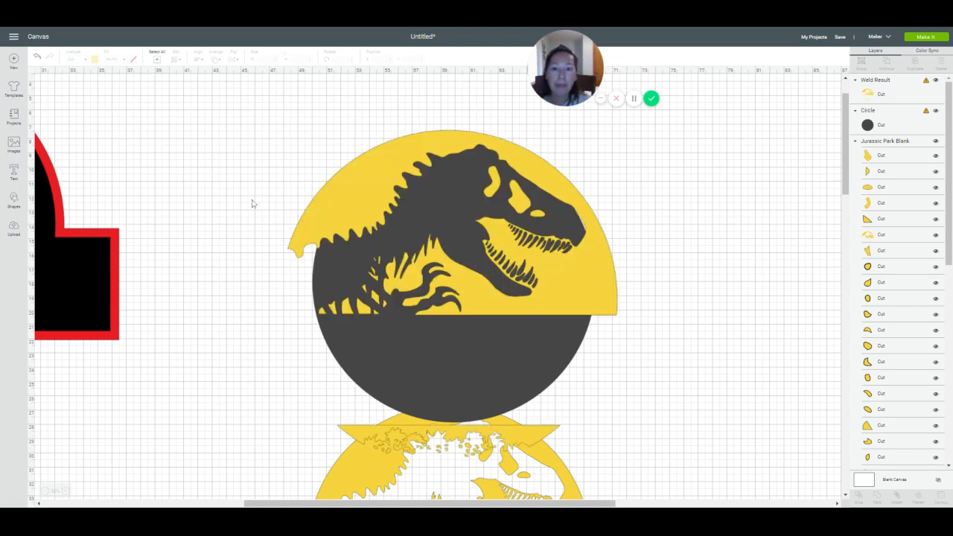
left_click_drag(252, 204, 490, 293)
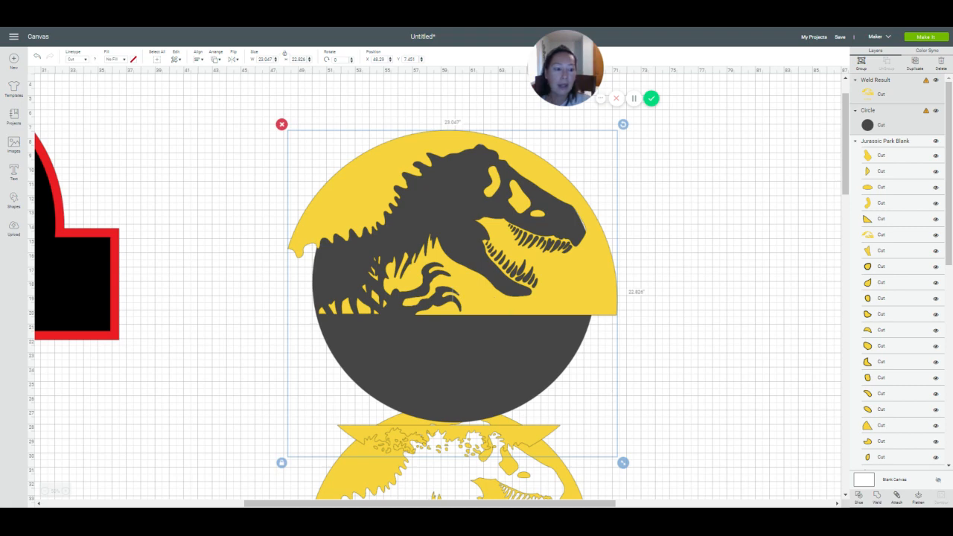
left_click(860, 499)
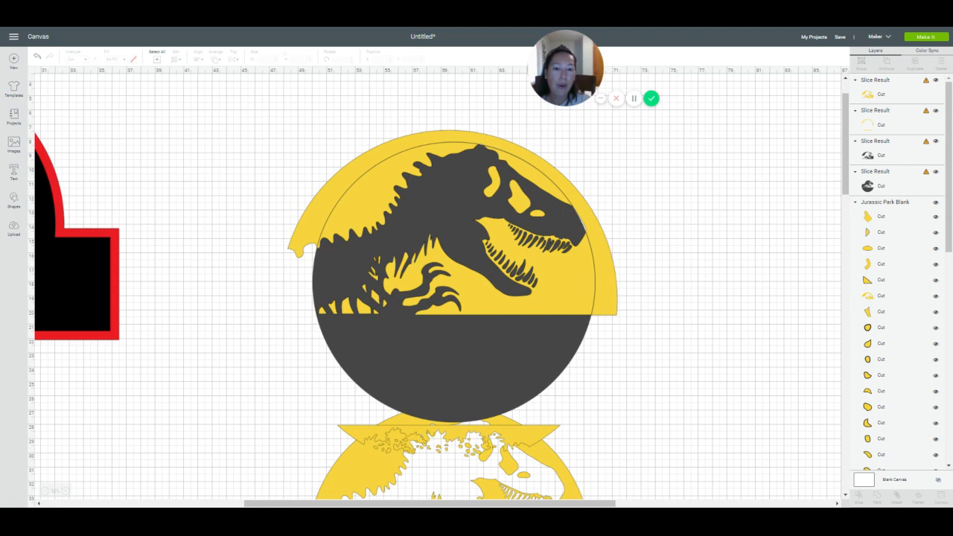
- Separate the slice results by pulling both yellow pieces to the lower right and the dark dinosaur background piece to the upper left
left_click_drag(473, 298, 737, 455)
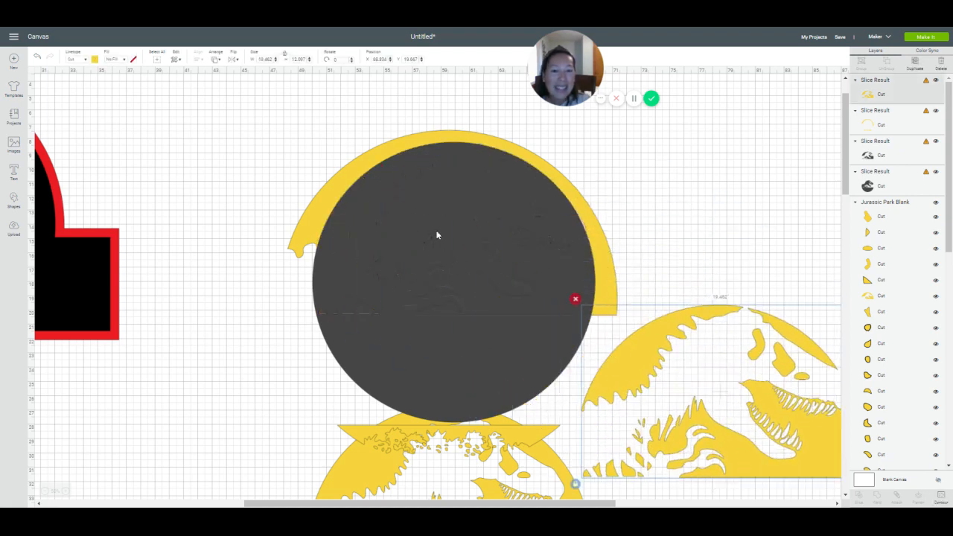
left_click_drag(447, 242, 795, 450)
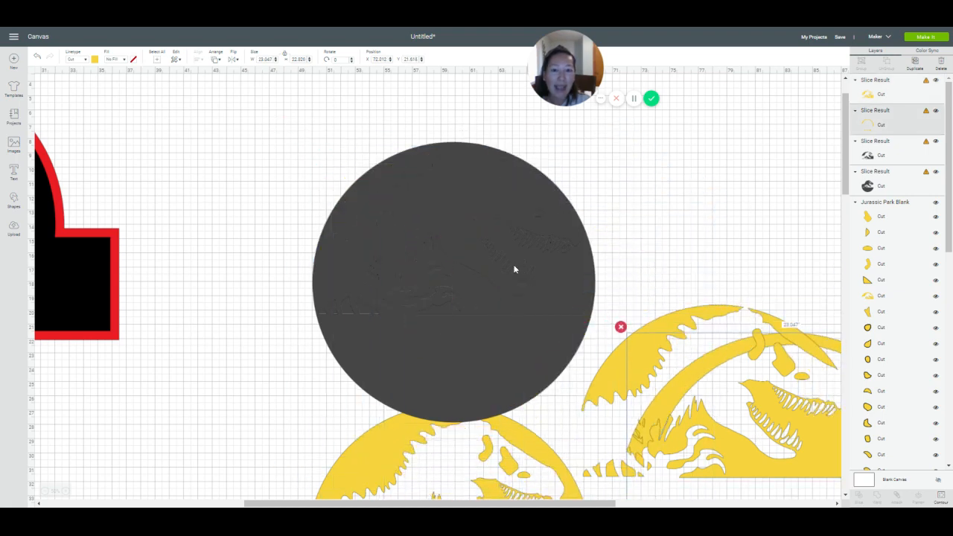
left_click_drag(442, 219, 228, 164)
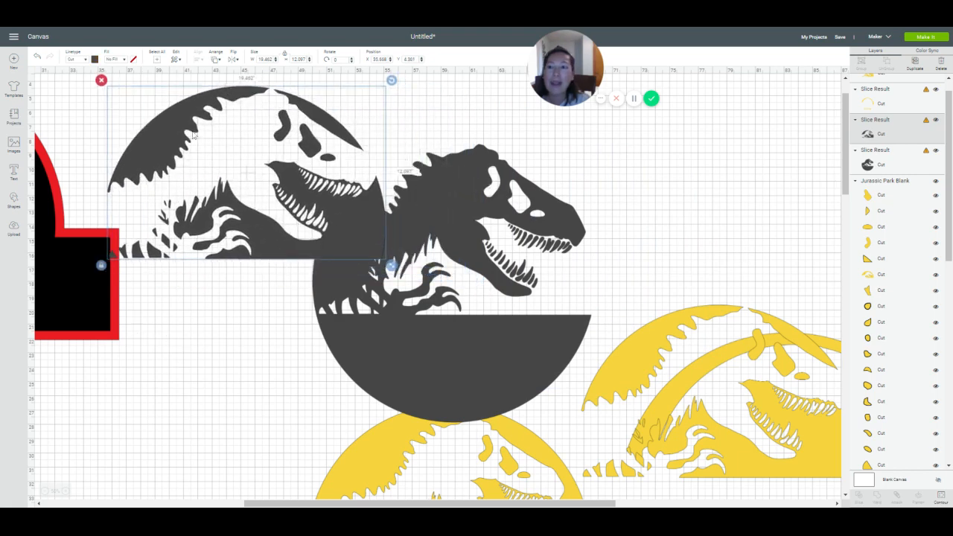
- Recolour the separated dark dinosaur background piece with the yellow material colour
left_click(95, 60)
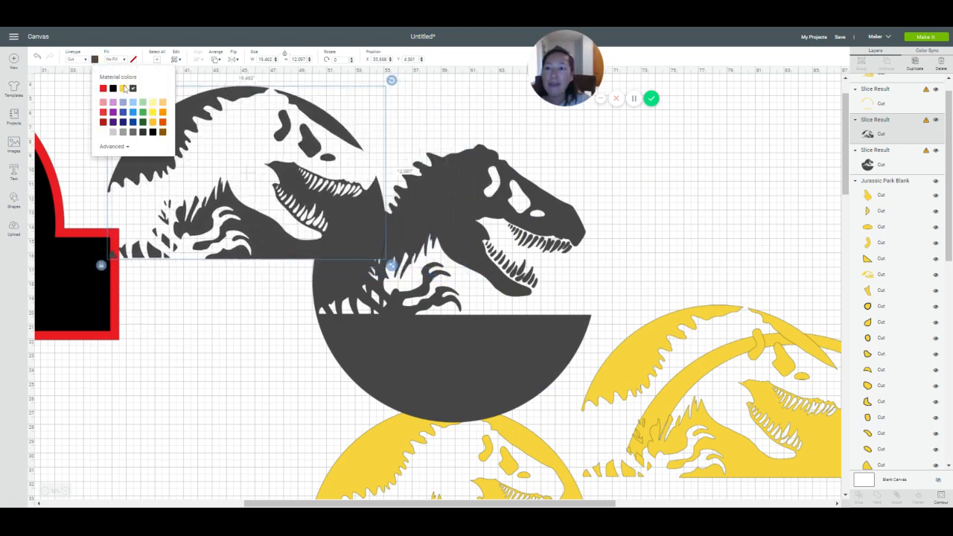
left_click(123, 89)
left_click(241, 348)
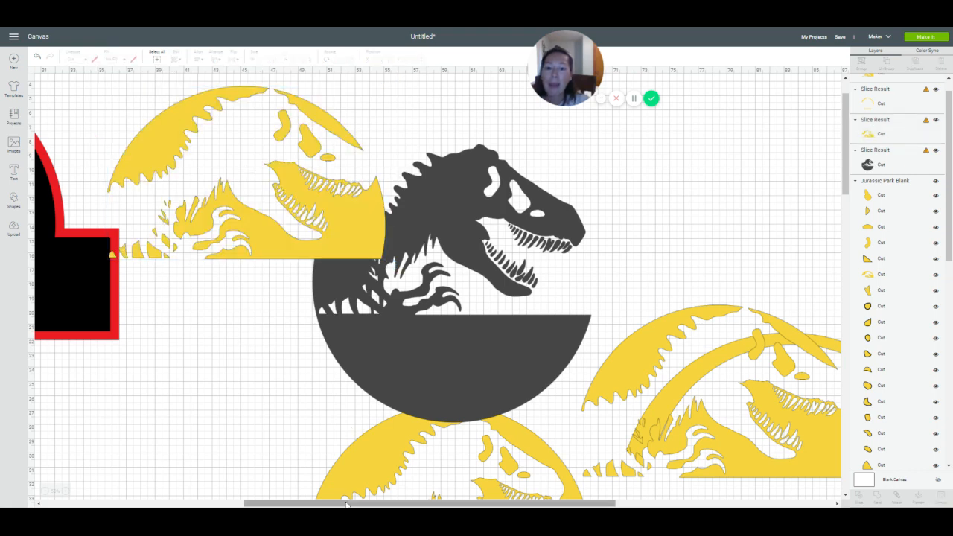
- Place the recoloured yellow piece on the black logo layer, fitted inside the curved upper outline
left_click_drag(337, 505, 183, 505)
left_click_drag(653, 231, 362, 220)
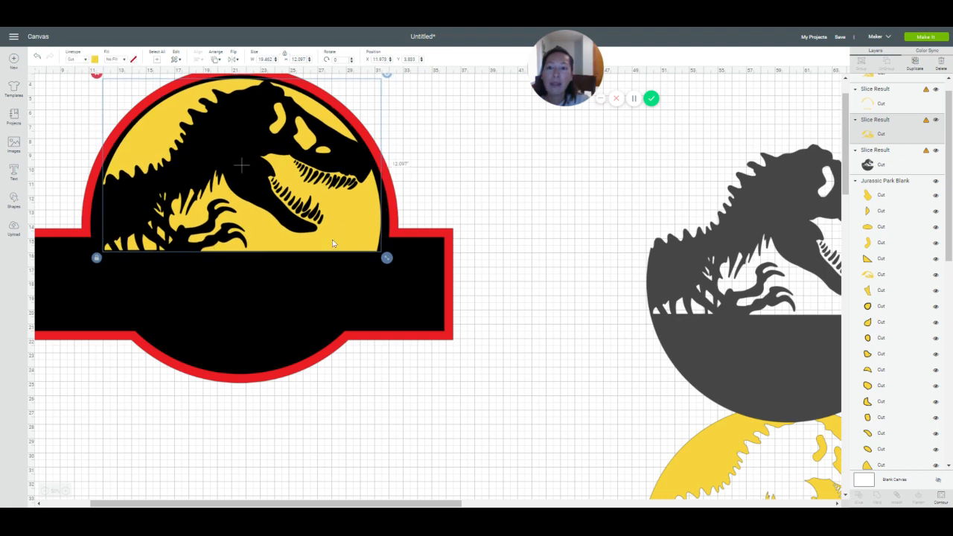
left_click_drag(333, 242, 331, 239)
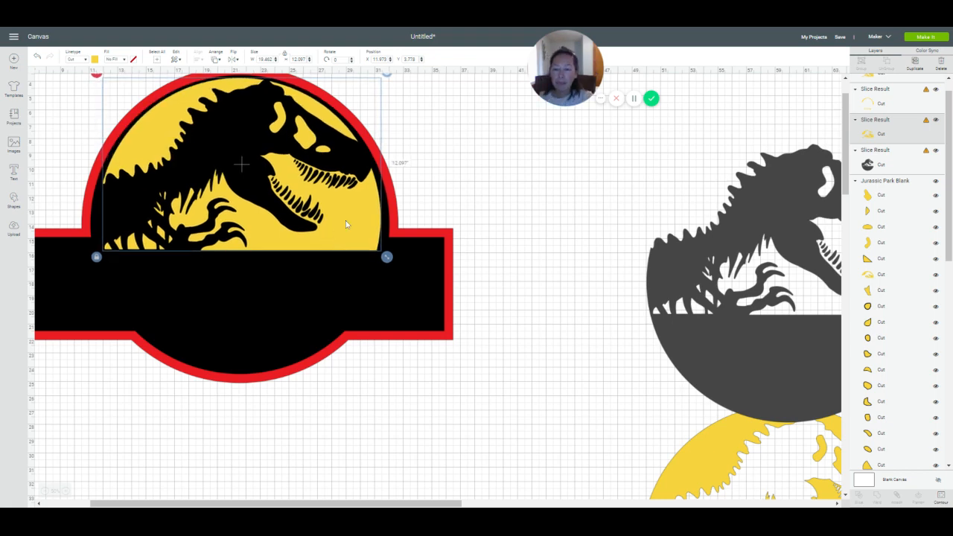
- Add a square, enlarge it to about 24.9 inches, and align its upper edge with the top of the black banner area
scroll(237, 132, "up", 3)
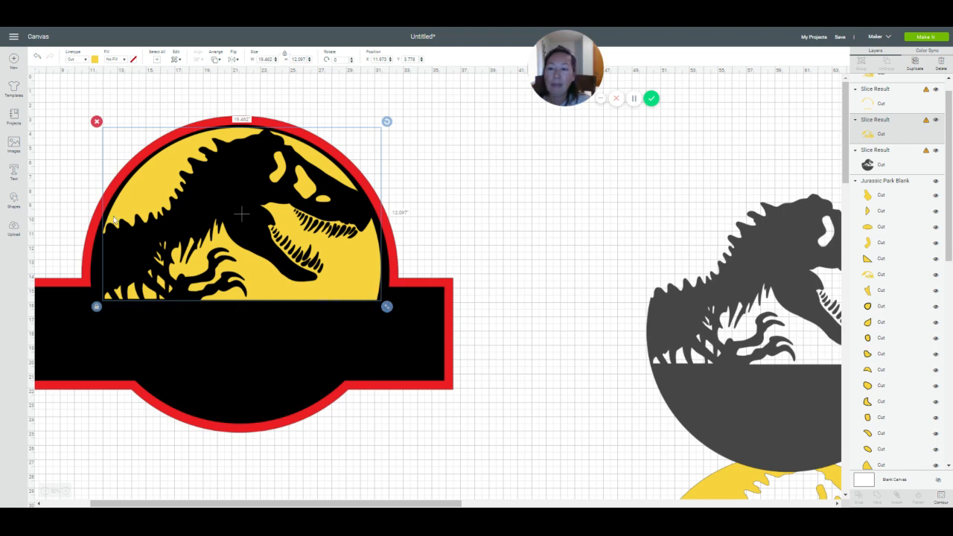
left_click(13, 201)
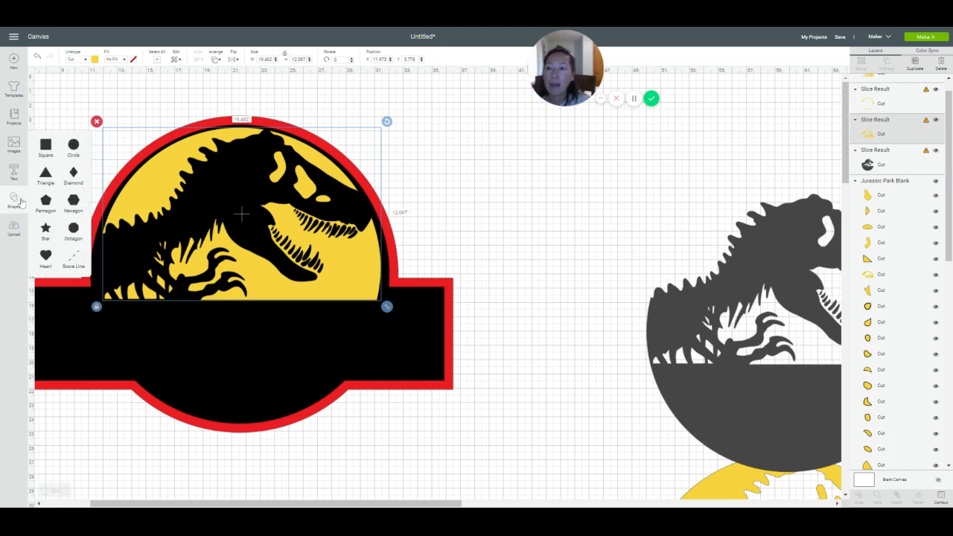
left_click(46, 147)
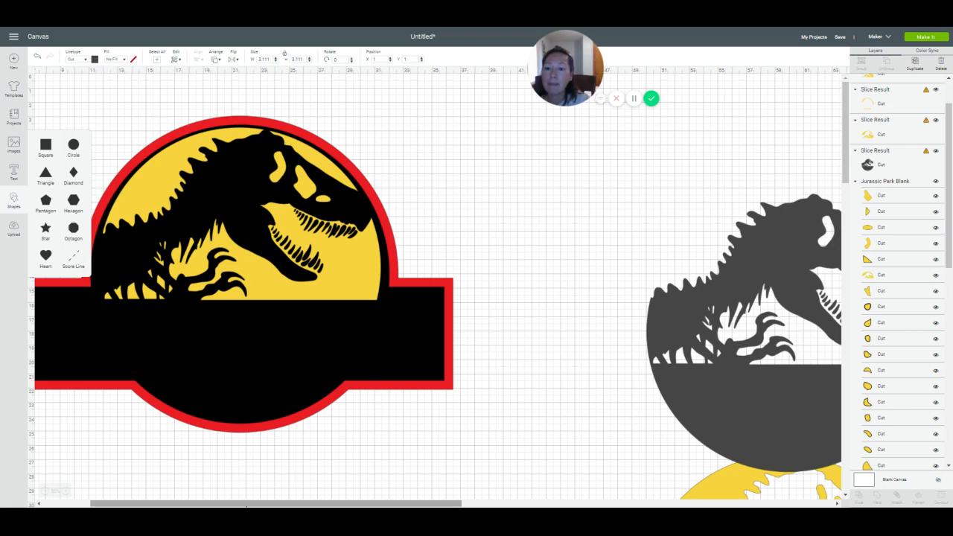
left_click_drag(228, 504, 177, 503)
left_click_drag(87, 110, 460, 351)
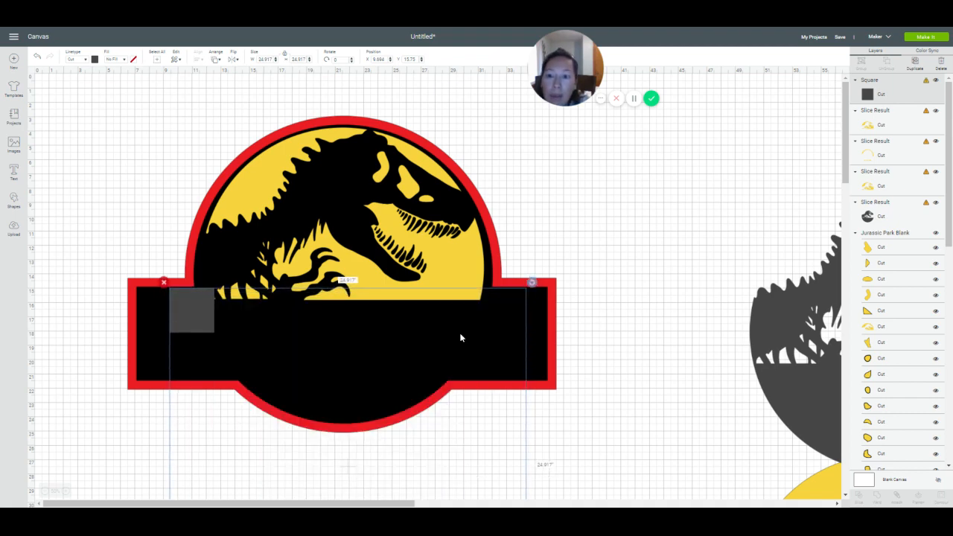
left_click_drag(460, 338, 460, 336)
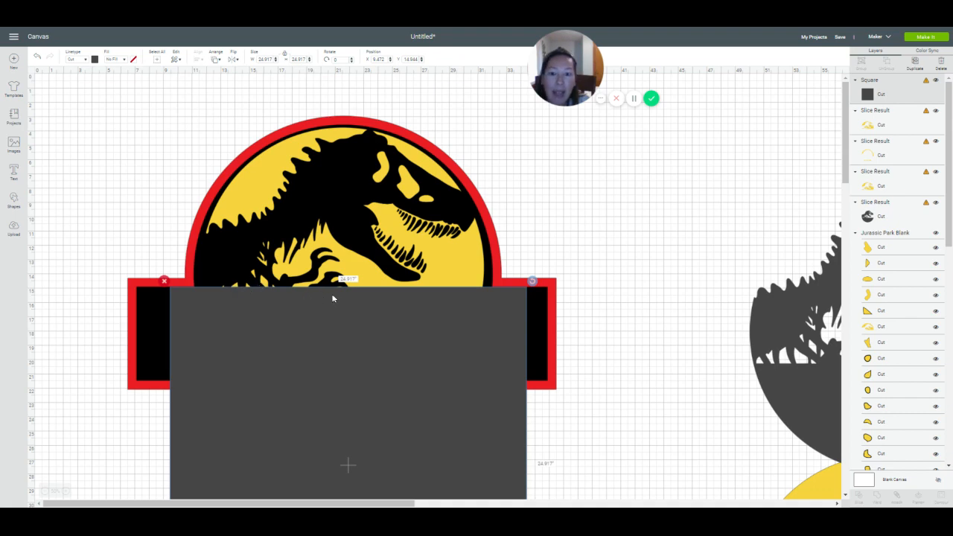
- Slice the yellow dinosaur piece on the logo with the large square
left_click(452, 258)
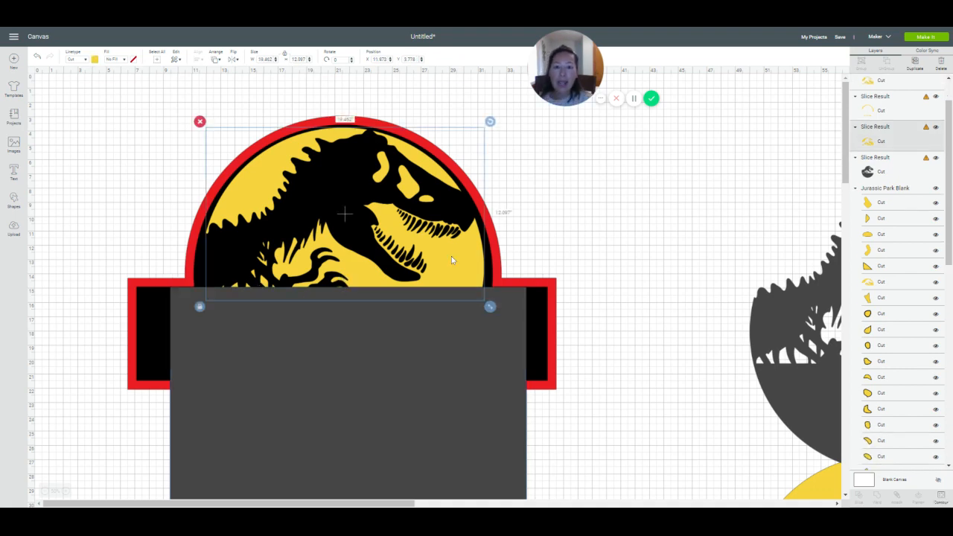
left_click(439, 341, "shift")
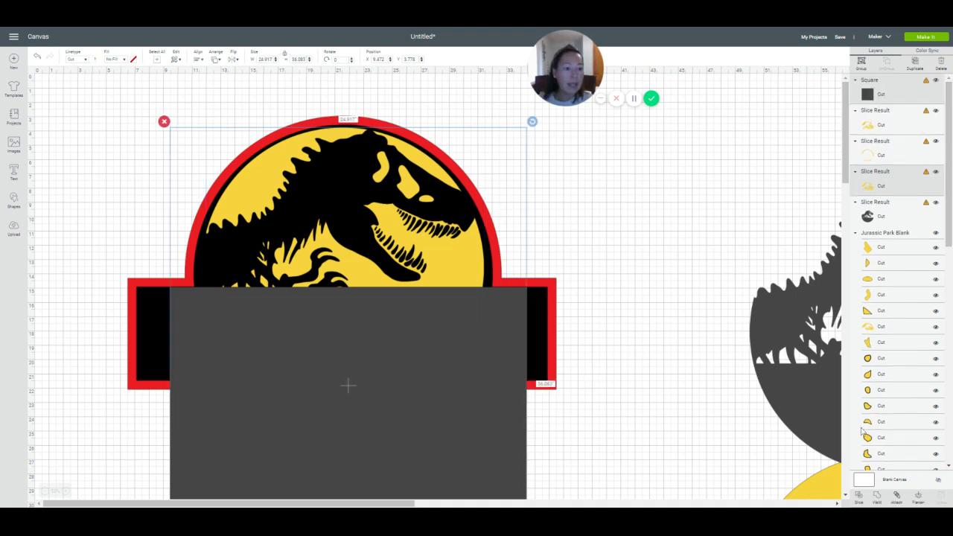
left_click(860, 495)
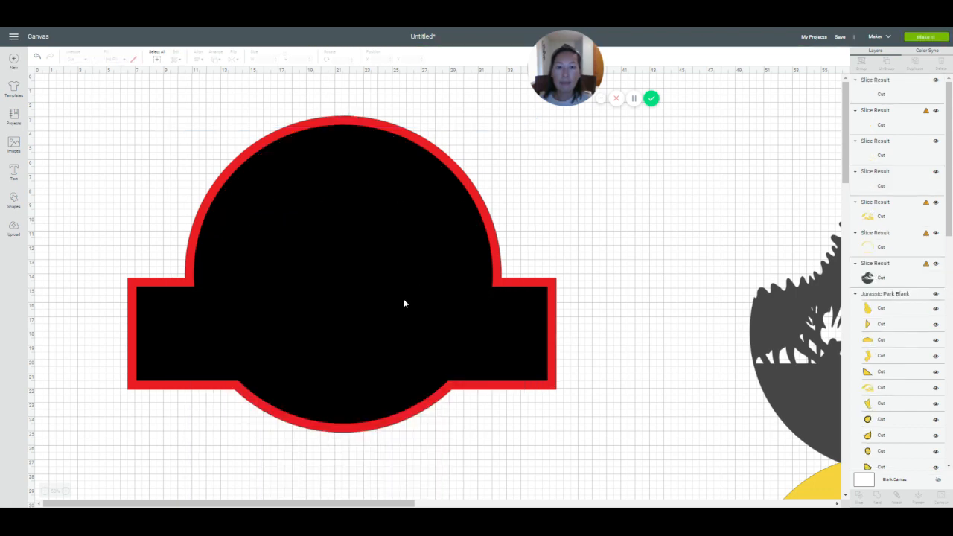
- Delete the square and the leftover slice strips that overlap the black banner
left_click(396, 331)
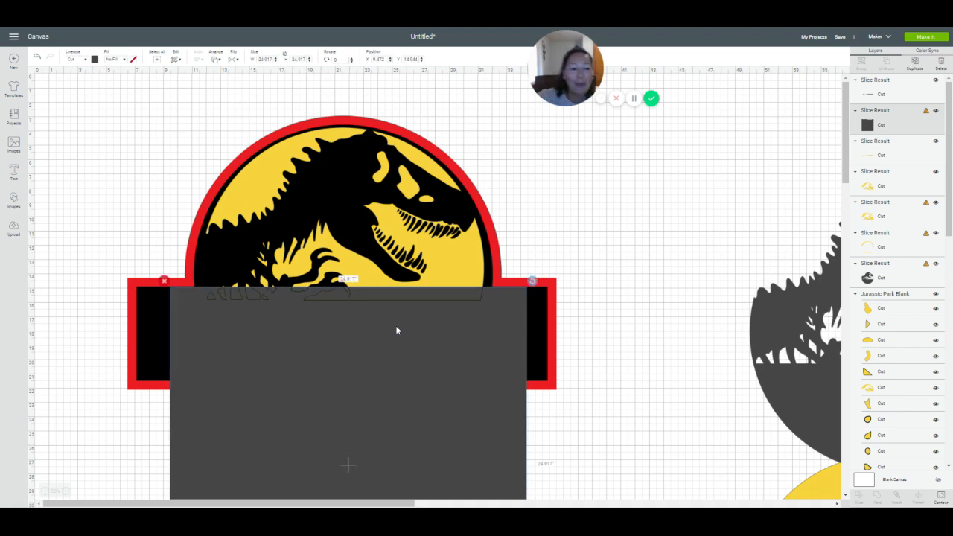
key("Delete")
left_click(409, 298)
key("Delete")
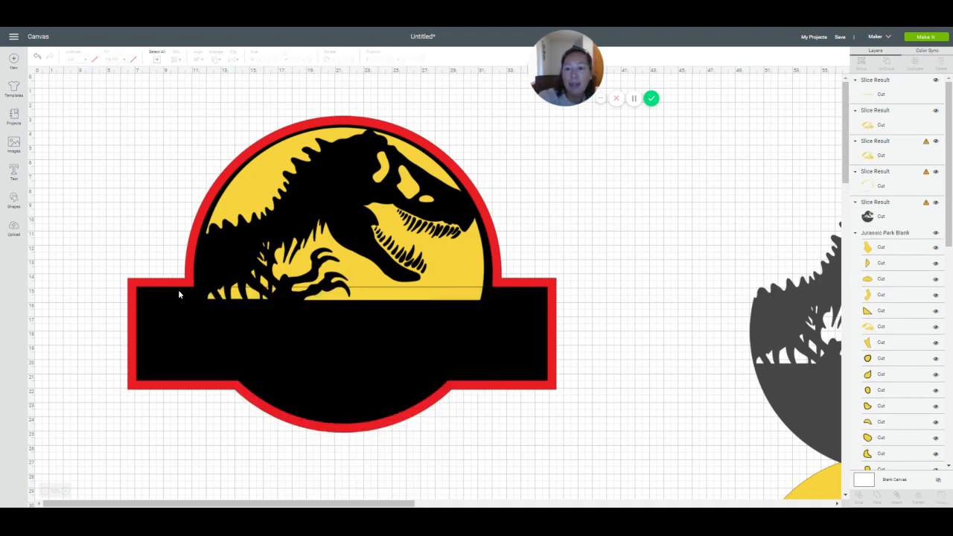
left_click(417, 296)
key("Delete")
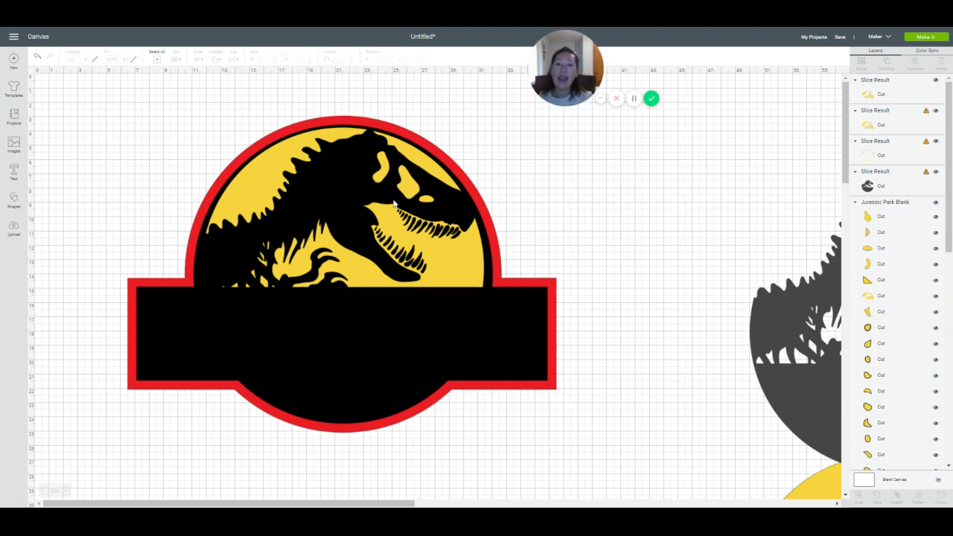
- Hide all contours of the trimmed yellow piece except the area along the dinosaur's back
left_click(476, 277)
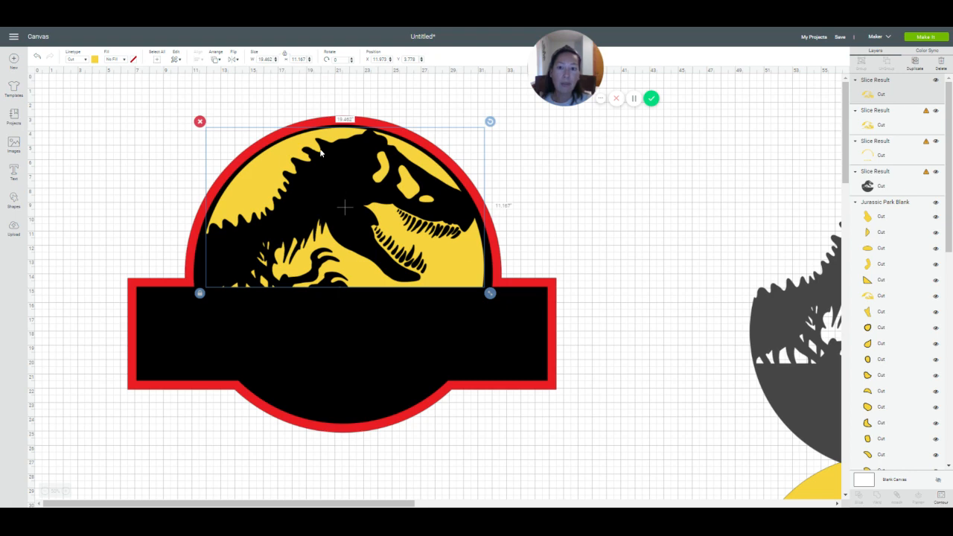
left_click(941, 498)
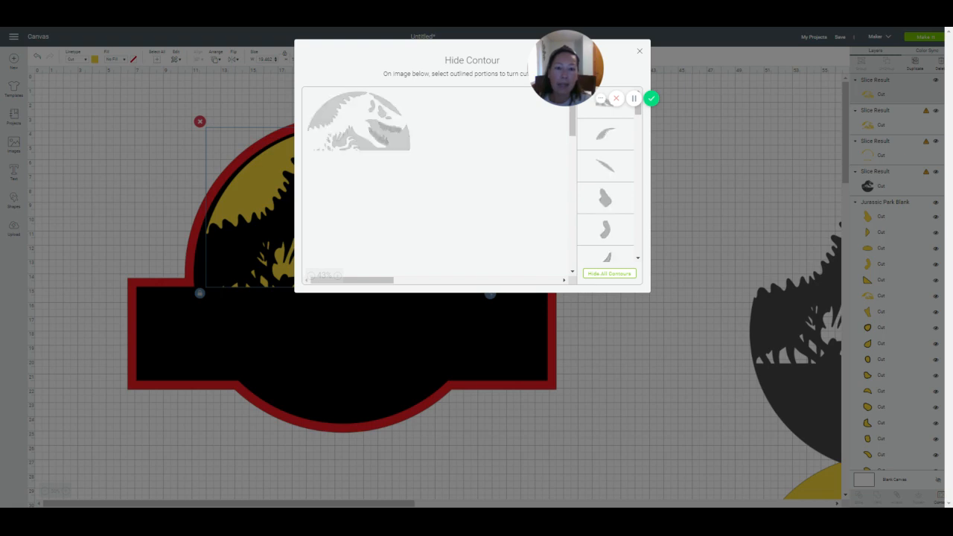
left_click(603, 280)
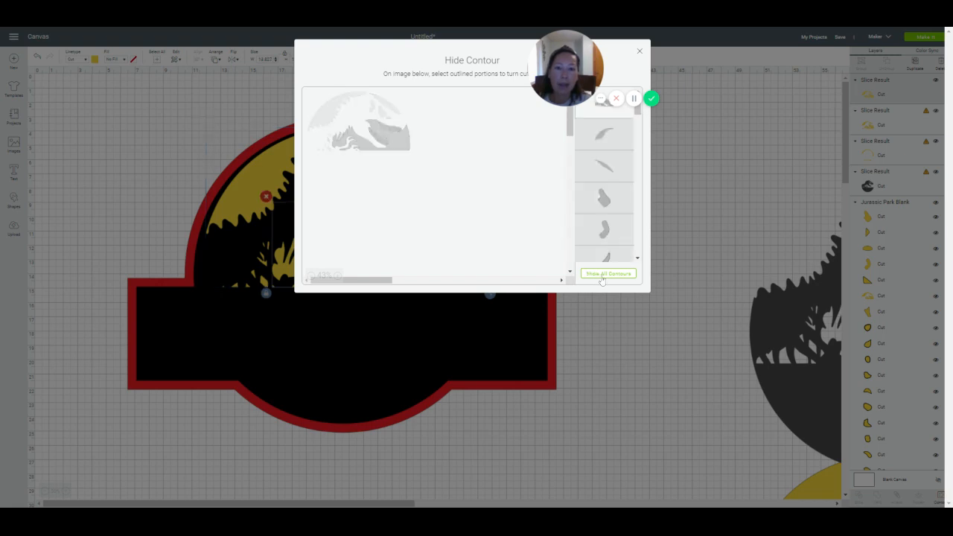
left_click(339, 106)
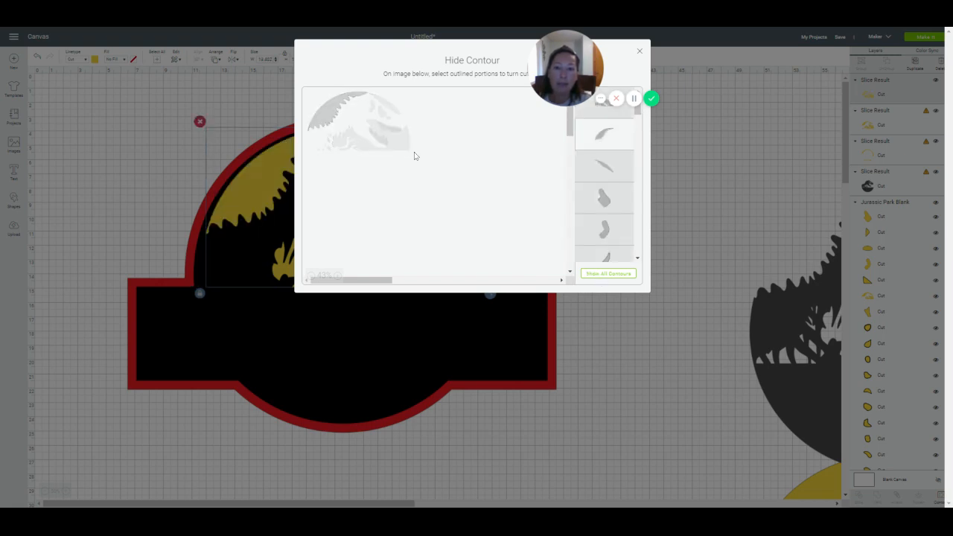
left_click(639, 51)
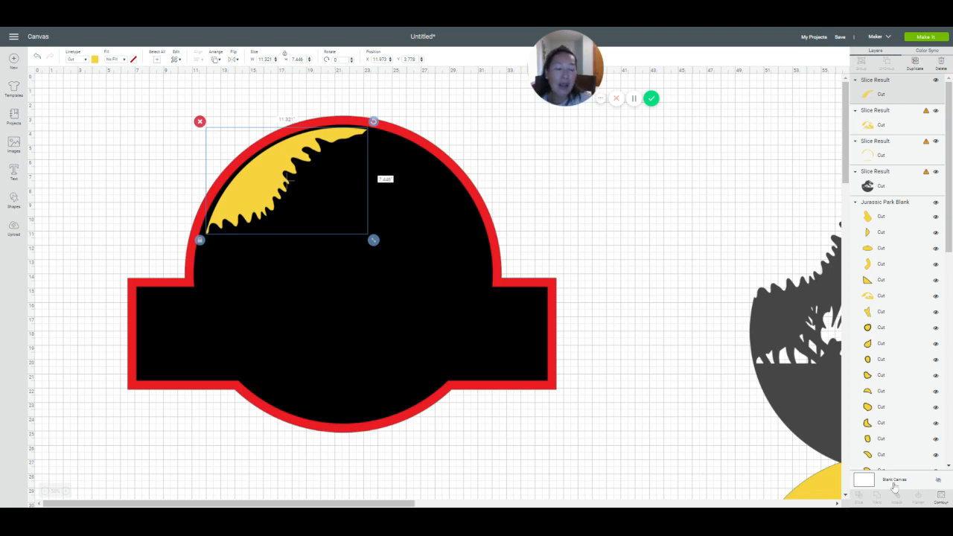
- Hide the contour along the dinosaur's back and show only the large area around the jaw and claws
left_click(943, 501)
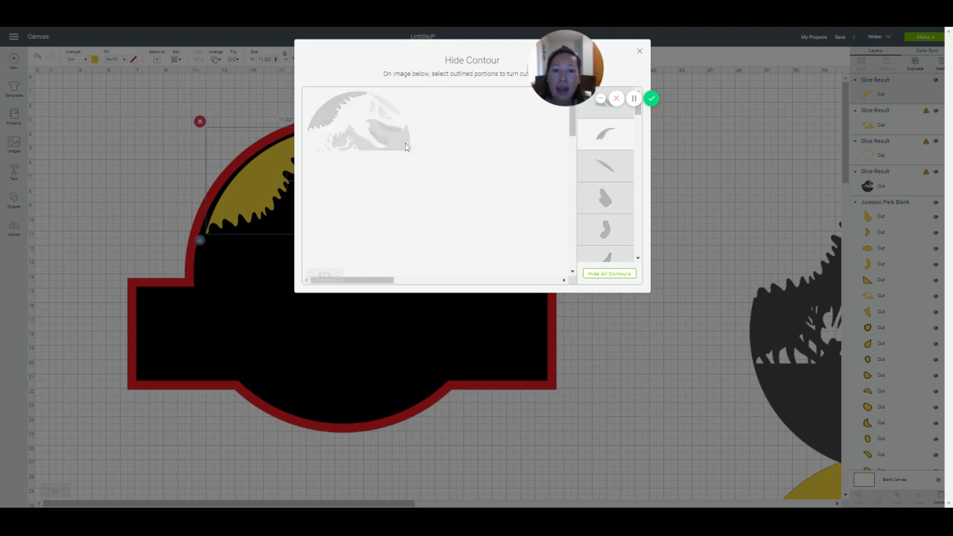
left_click(330, 110)
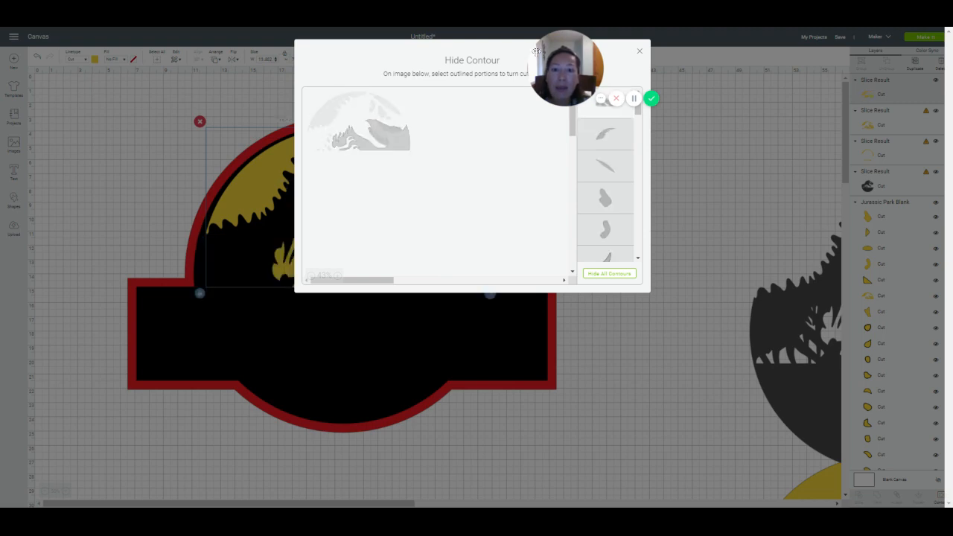
left_click(638, 52)
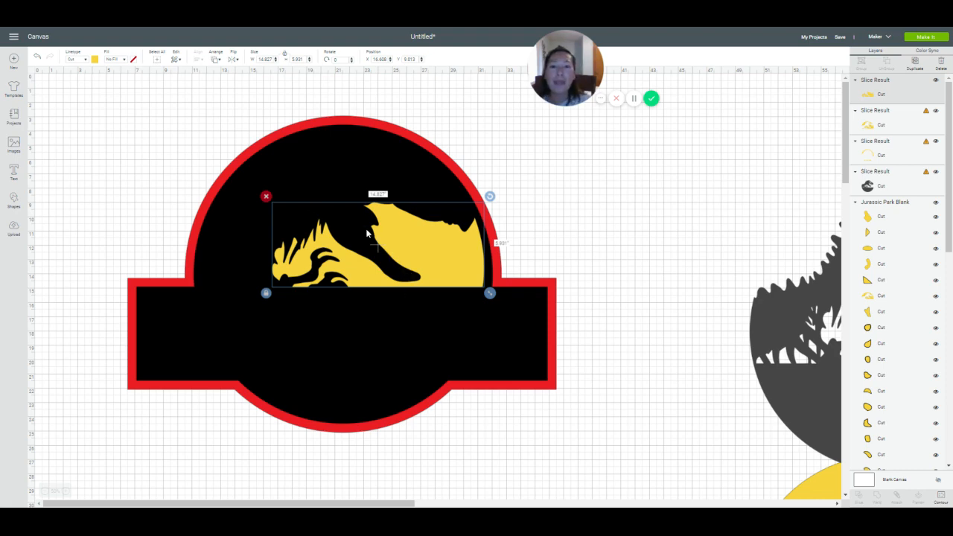
- Restore all contours of the trimmed yellow piece
left_click(940, 497)
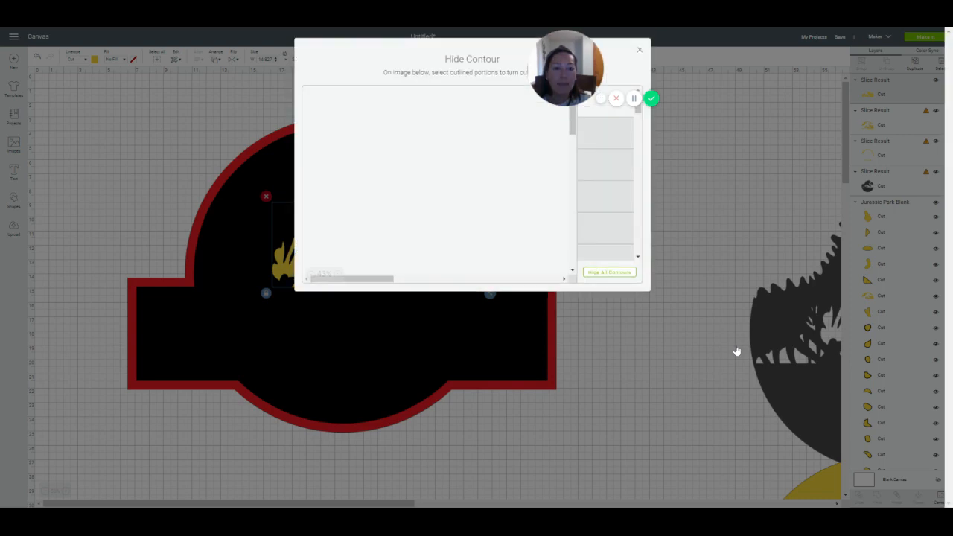
left_click(630, 277)
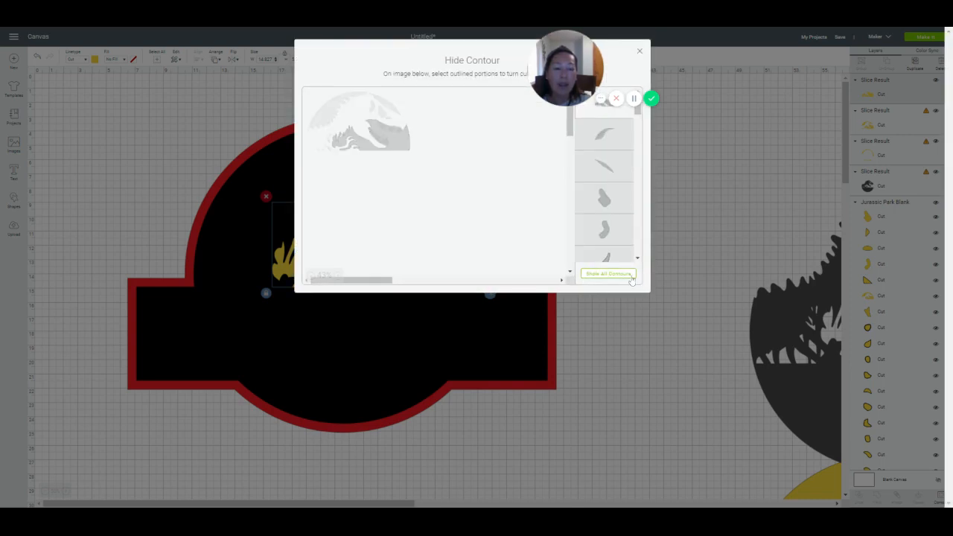
left_click(631, 277)
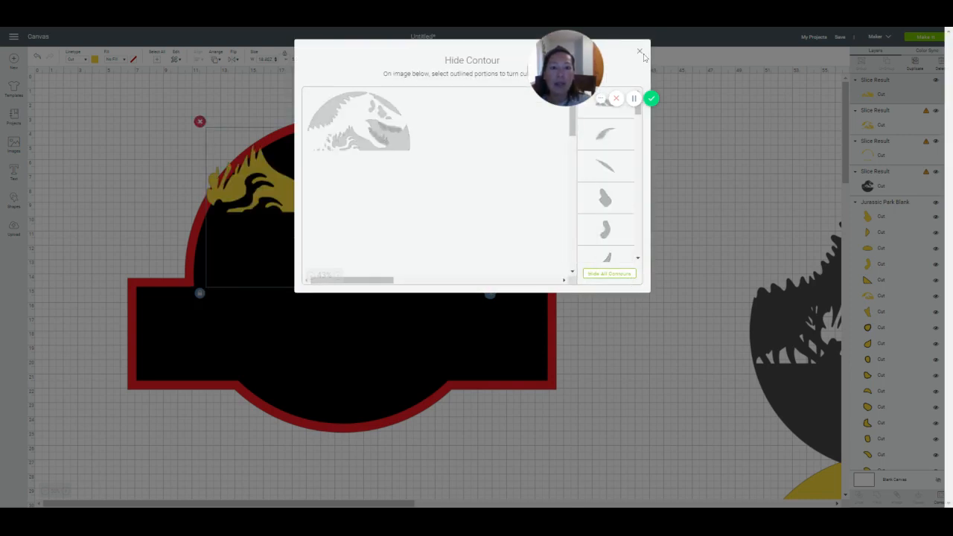
left_click(641, 52)
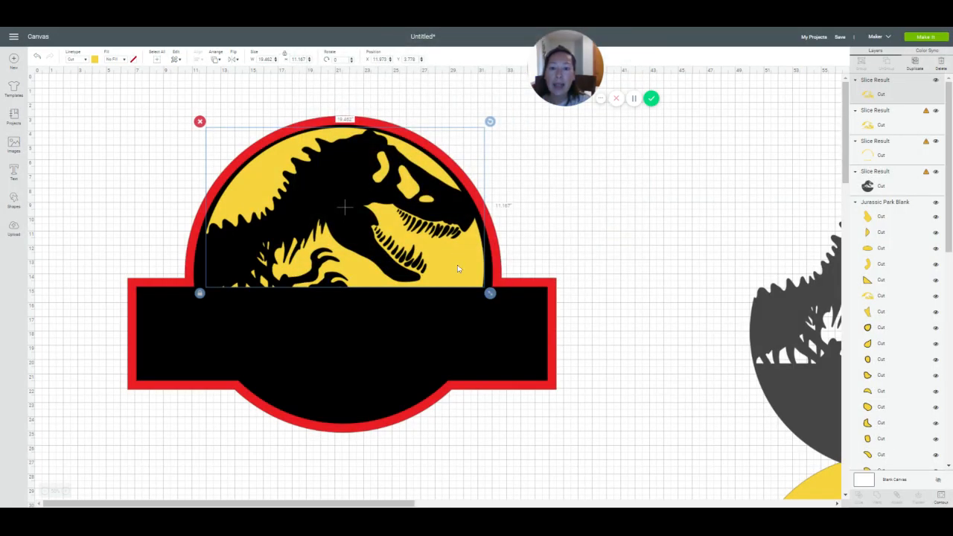
- Reposition the spare yellow dinosaur slice above the leftover arc-and-foliage piece and move that piece closer to the original artwork
scroll(536, 331, "down", 3)
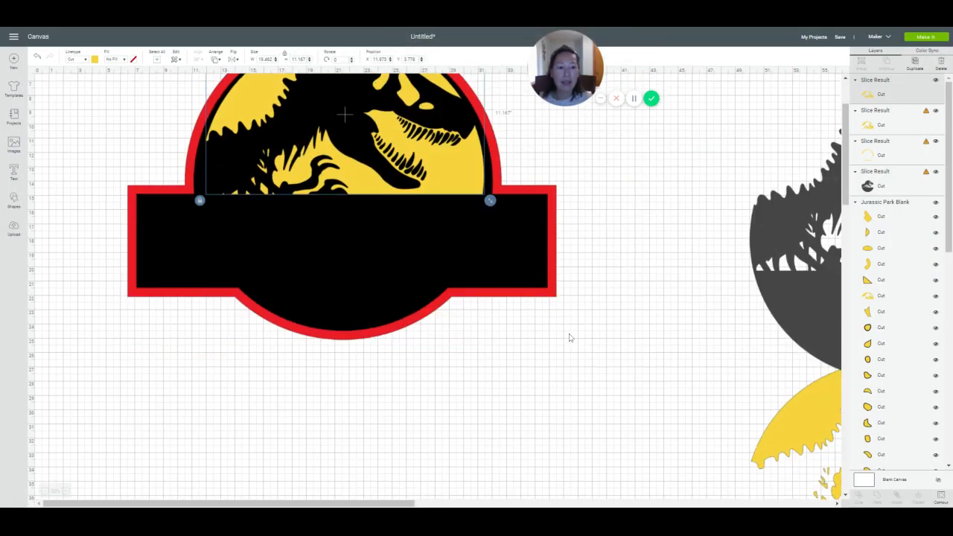
left_click_drag(391, 503, 618, 504)
left_click_drag(701, 306, 665, 233)
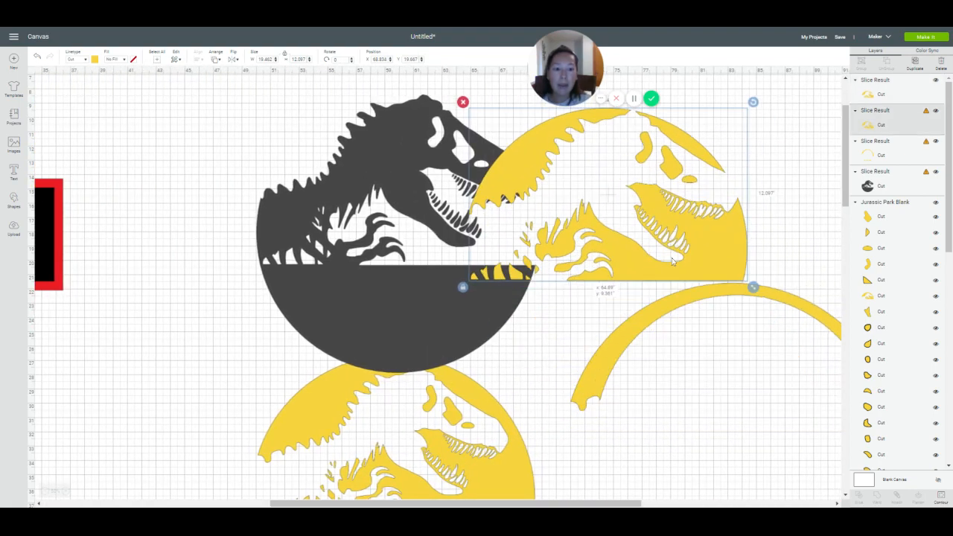
right_click(636, 328)
scroll(639, 338, "down", 3)
scroll(623, 375, "down", 1)
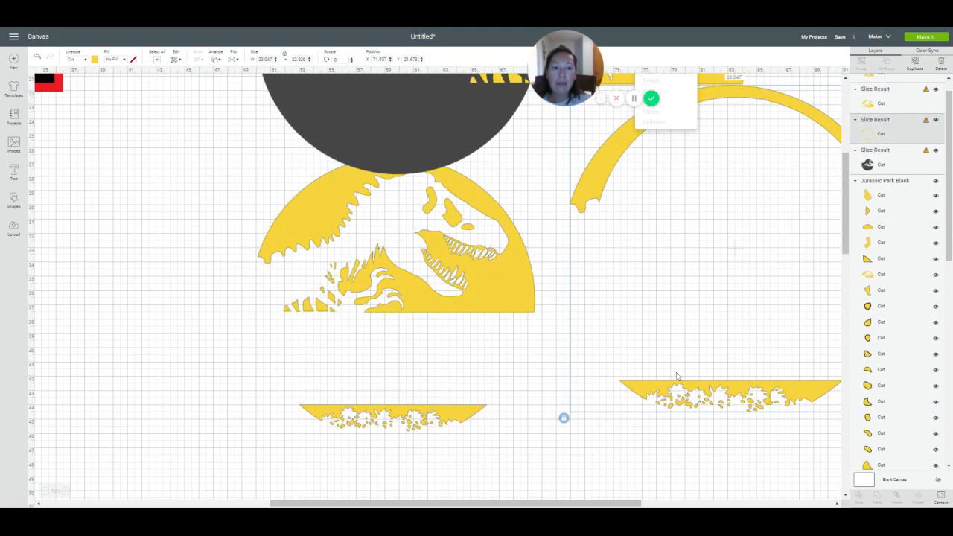
left_click_drag(741, 419, 633, 414)
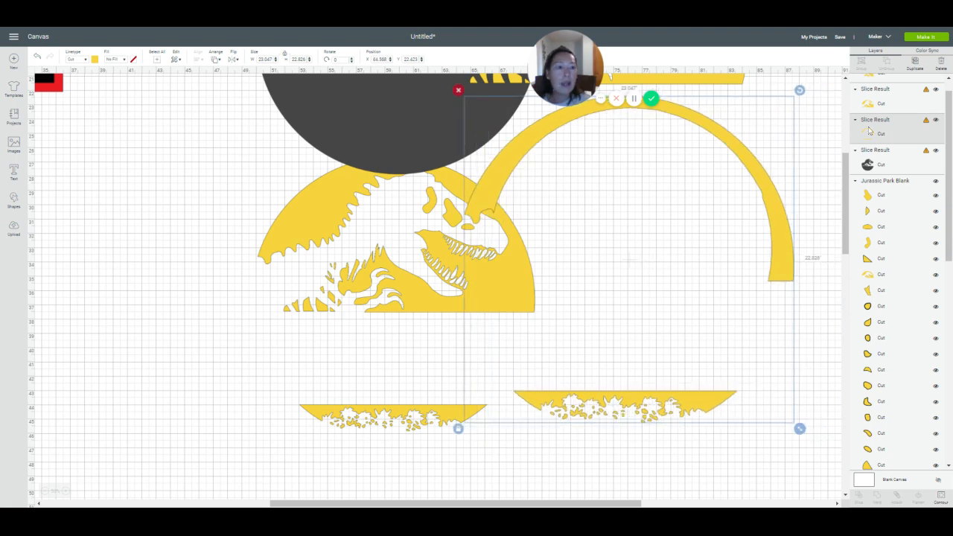
- Hide the arc contour of the leftover yellow piece so only the foliage strip remains
left_click(941, 497)
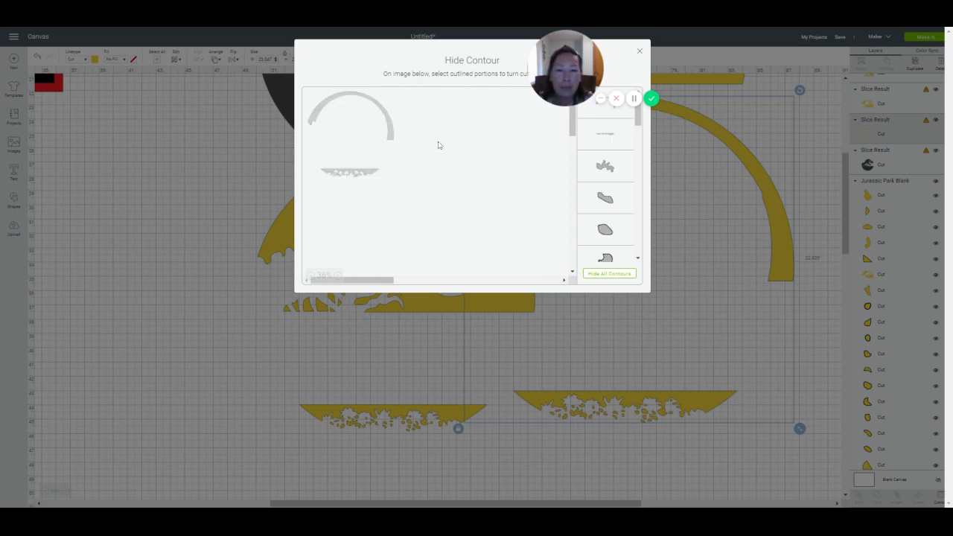
left_click(395, 136)
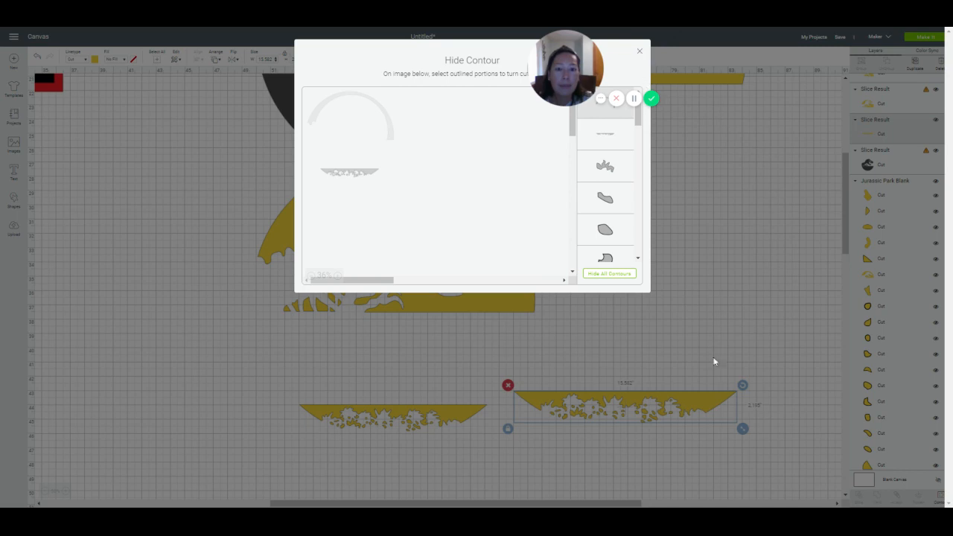
left_click(485, 376)
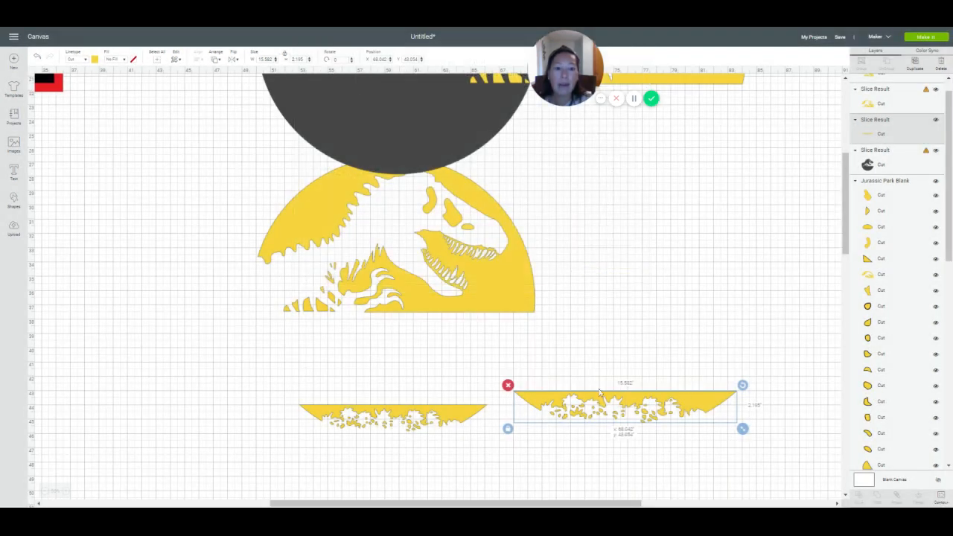
- Try to place the yellow foliage strip in the logo's lower curve beneath the black banner
left_click_drag(687, 397, 325, 328)
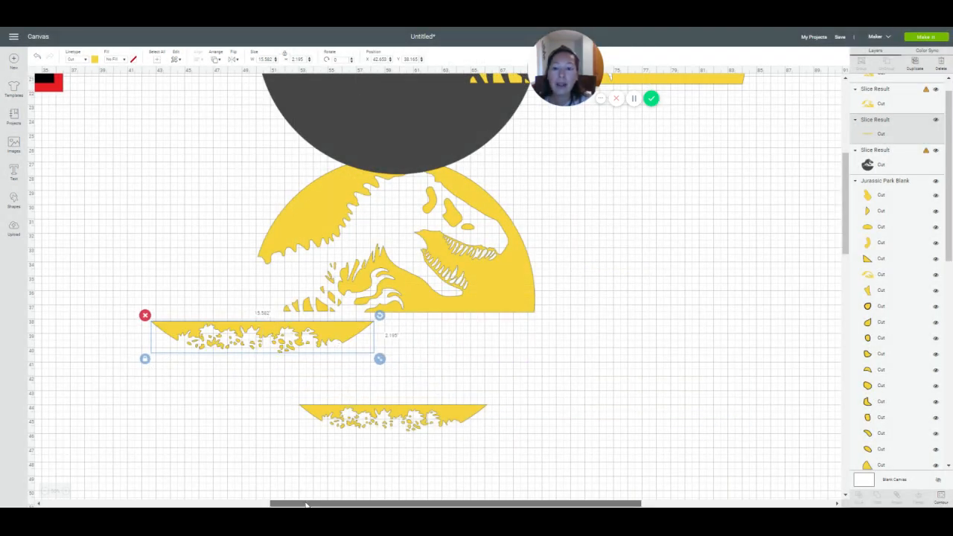
left_click_drag(305, 504, 115, 487)
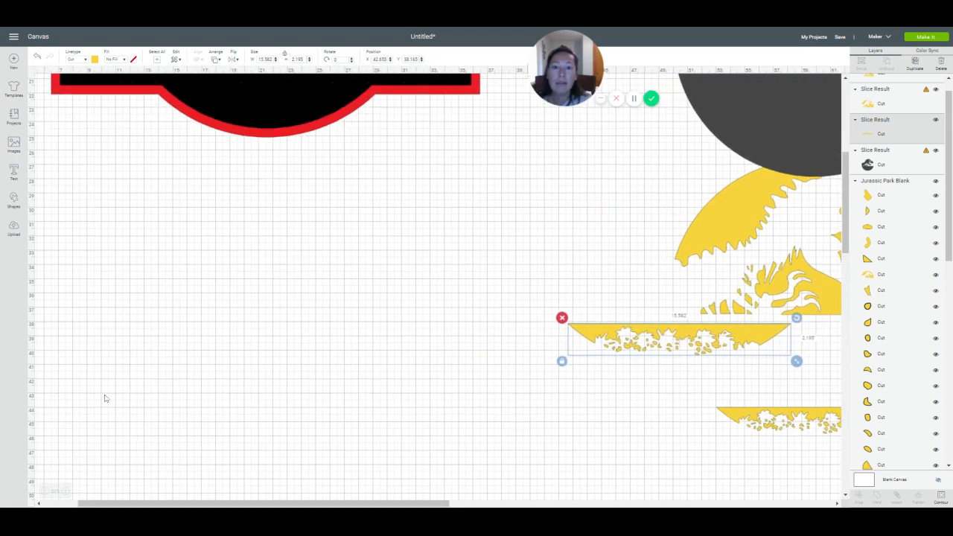
scroll(542, 401, "up", 3)
left_click_drag(735, 474, 310, 230)
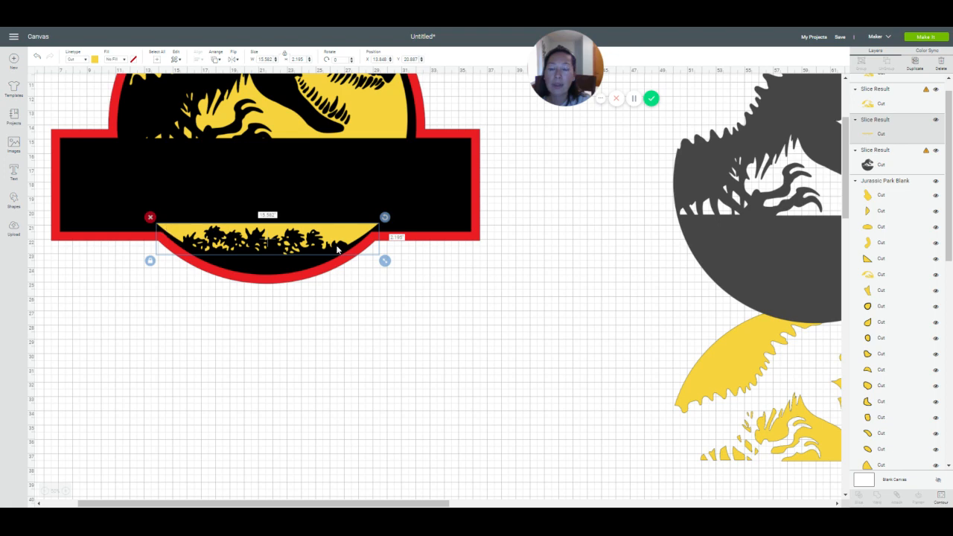
- Park the foliage strip on empty canvas below the logo and fit the dark dinosaur circle inside the logo's curved outline
left_click_drag(337, 245, 421, 407)
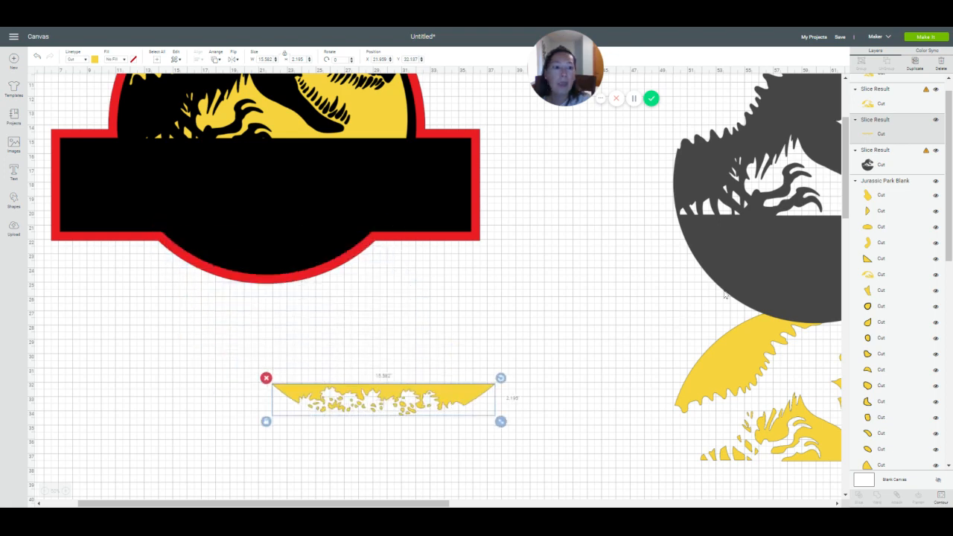
left_click_drag(689, 261, 324, 309)
left_click_drag(402, 394, 441, 362)
left_click_drag(397, 294, 297, 202)
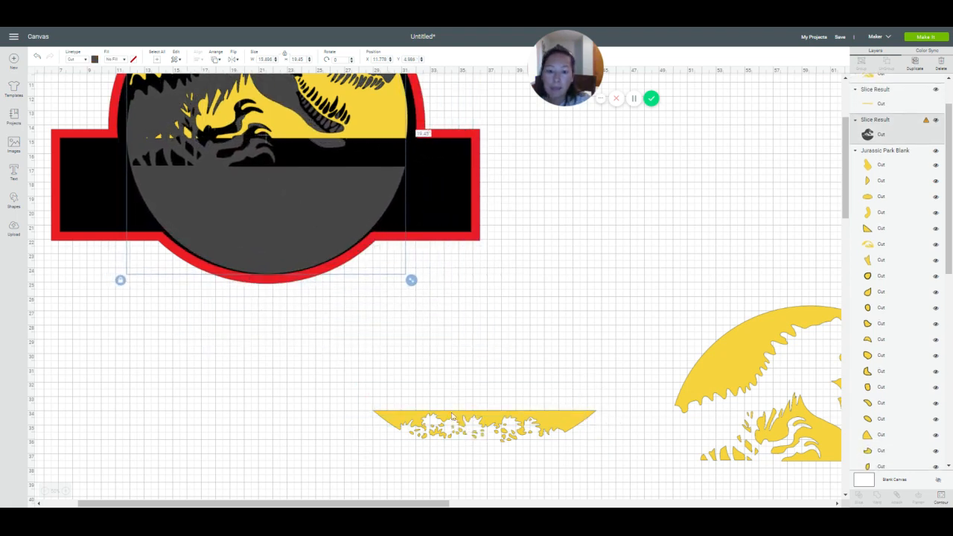
- Position the yellow foliage strip in the logo's lower curve over the dark dinosaur circle and slice the two shapes
left_click_drag(443, 418, 257, 260)
left_click_drag(368, 267, 342, 244)
left_click(313, 208)
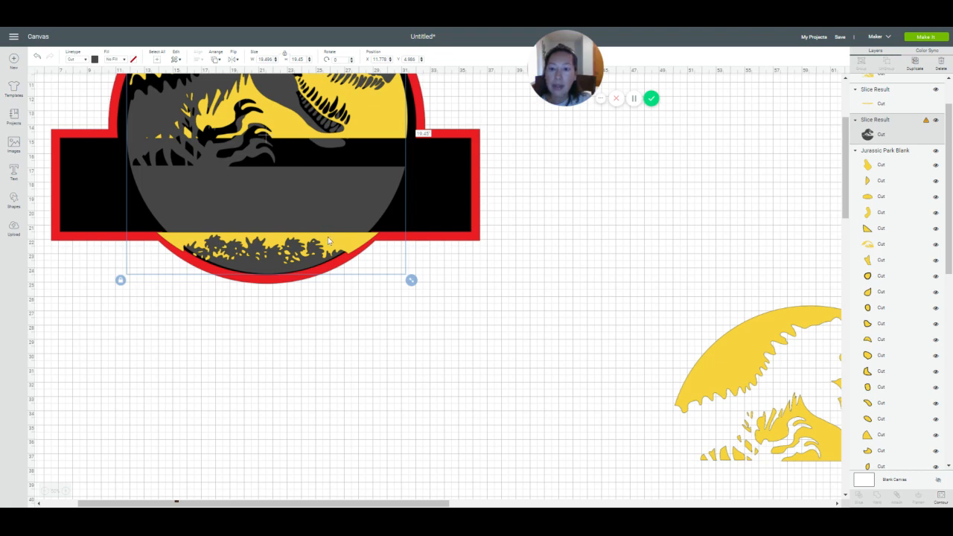
left_click(328, 240, "shift")
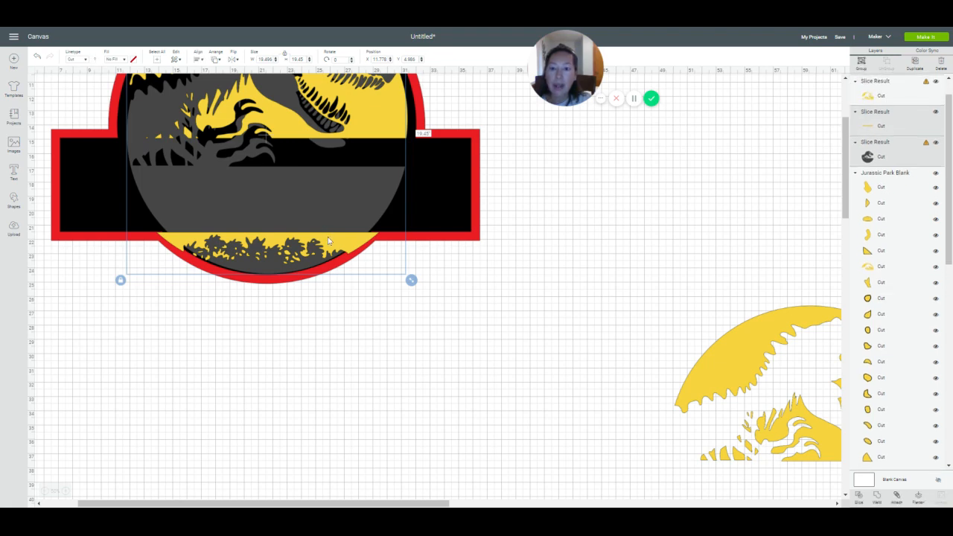
left_click(859, 498)
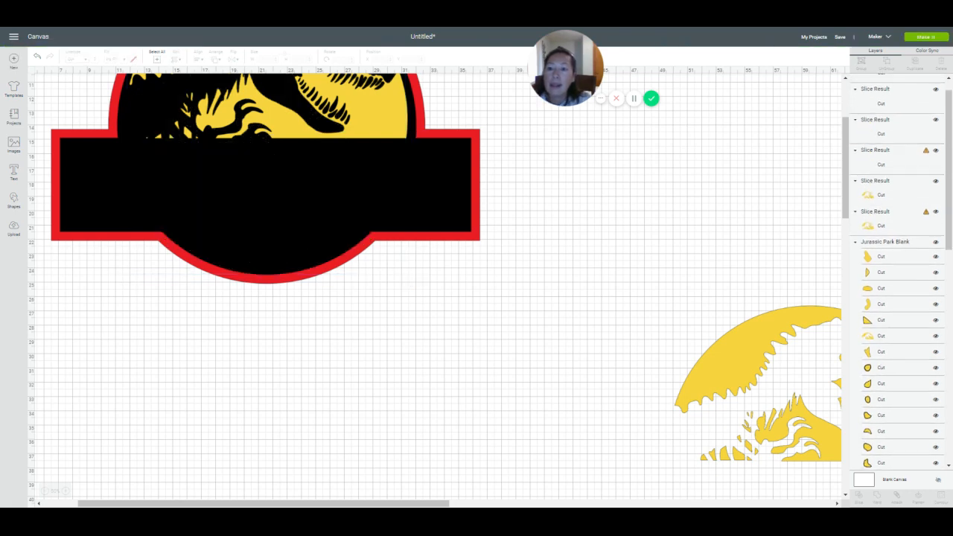
- Move the dark dinosaur circle, the trimmed yellow foliage strip and the cut-off yellow edges off the logo, keeping the black backing in place
left_click(310, 206)
left_click_drag(352, 227, 835, 447)
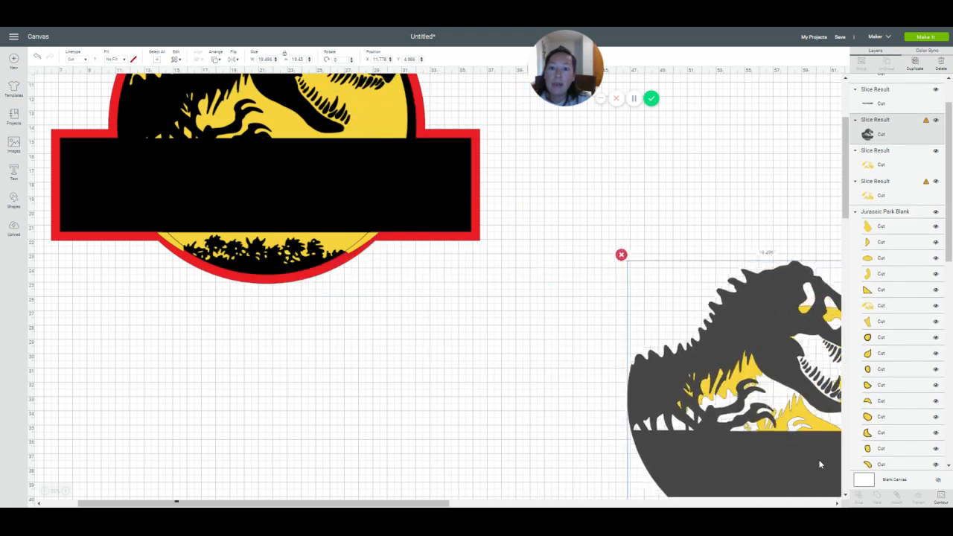
left_click_drag(369, 251, 403, 350)
left_click_drag(357, 251, 639, 364)
left_click_drag(302, 237, 568, 347)
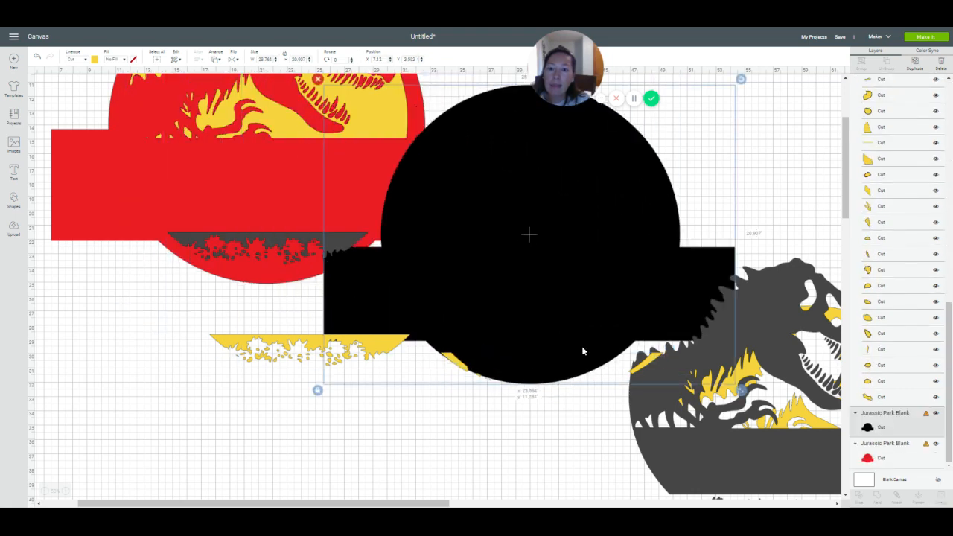
left_click(37, 57)
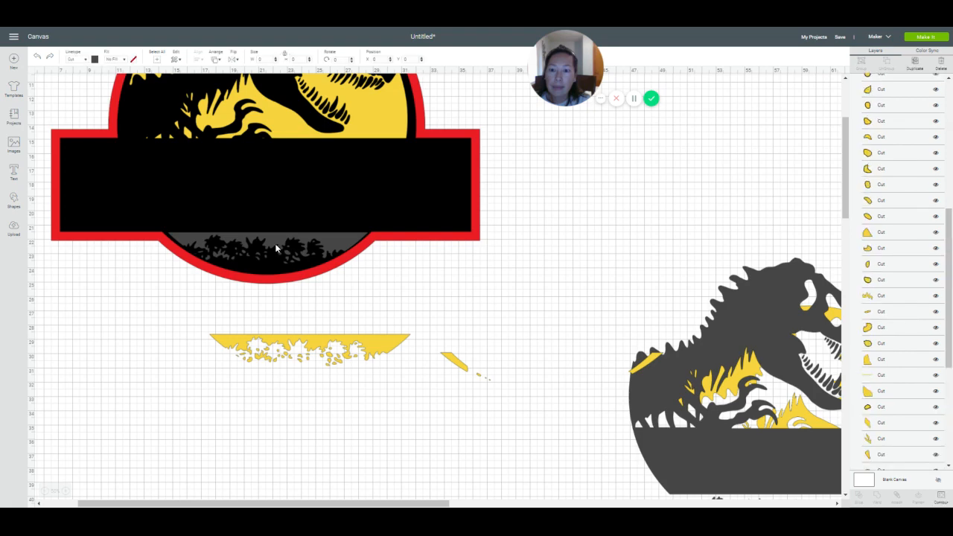
- Move the dark foliage slice off the logo and fit the trimmed yellow foliage strip into the lower curve beneath the black banner
left_click_drag(236, 243, 605, 359)
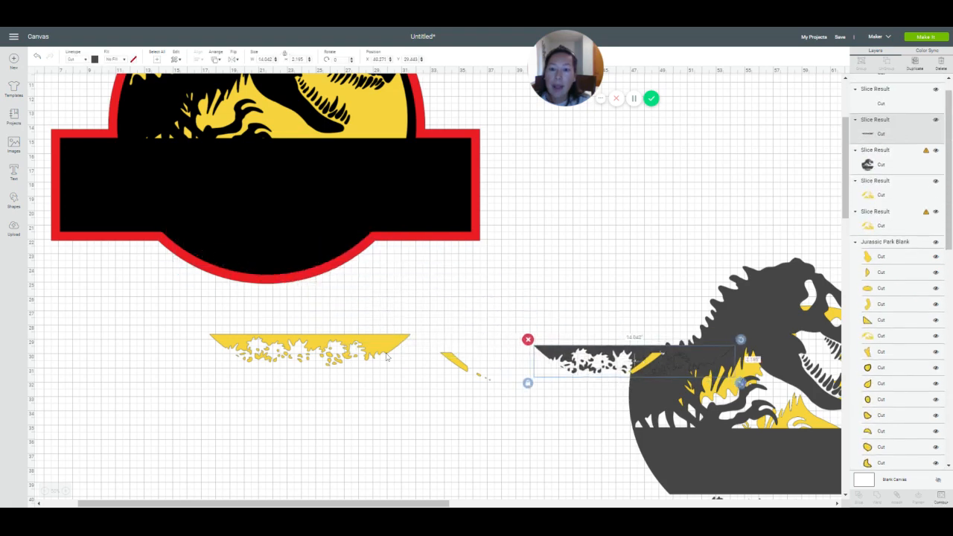
left_click_drag(383, 355, 338, 251)
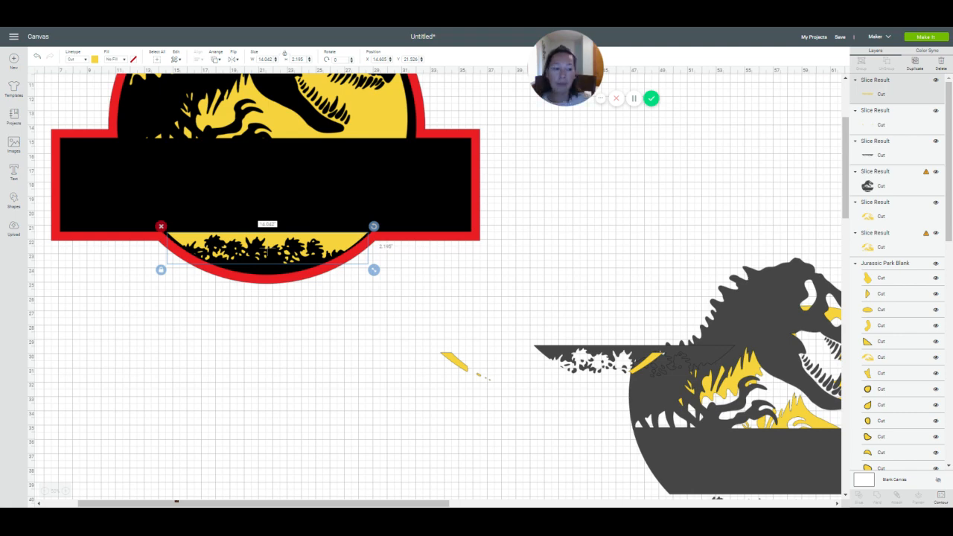
scroll(264, 272, "up", 3)
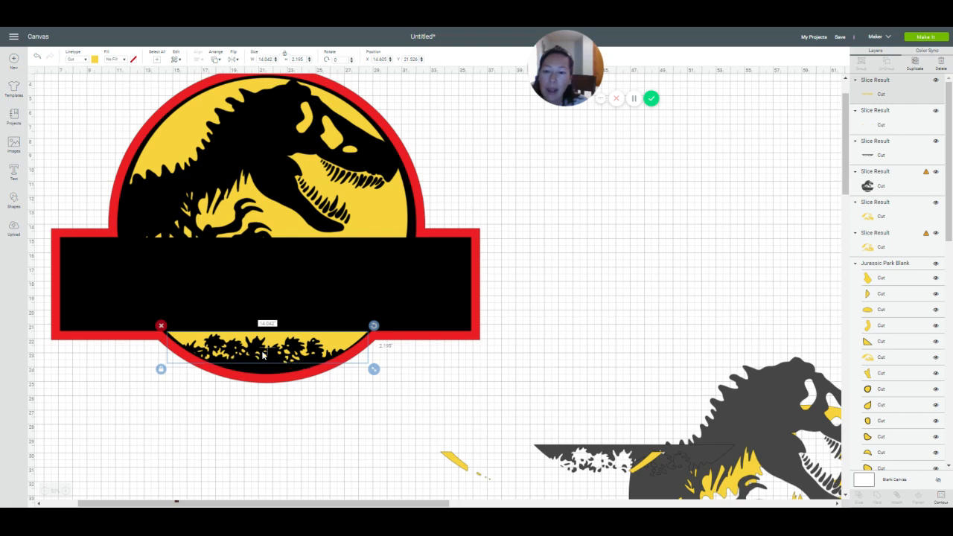
scroll(296, 350, "up", 3)
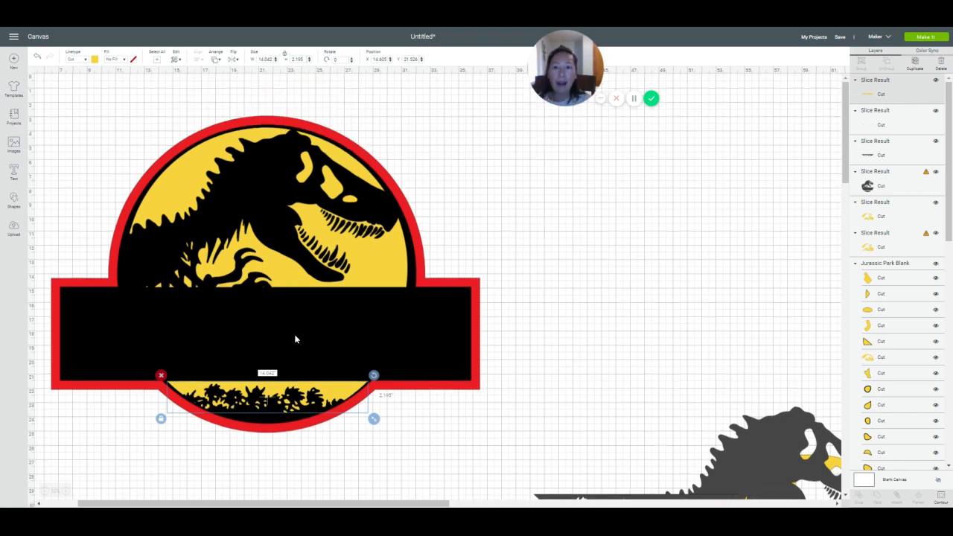